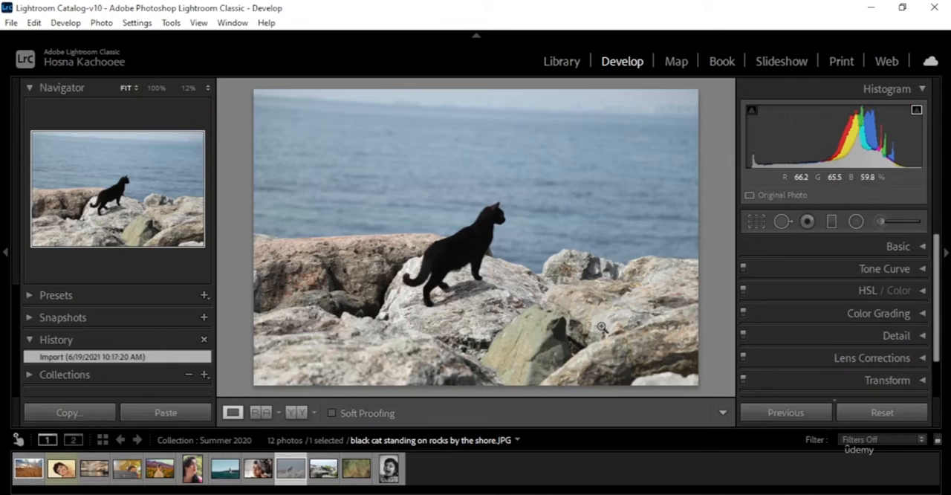
Step: Expand the Tone Curve and place four control points on the point curve, spread from the shadows to the highlights
{"action": "left_click", "coordinate": [906, 273]}
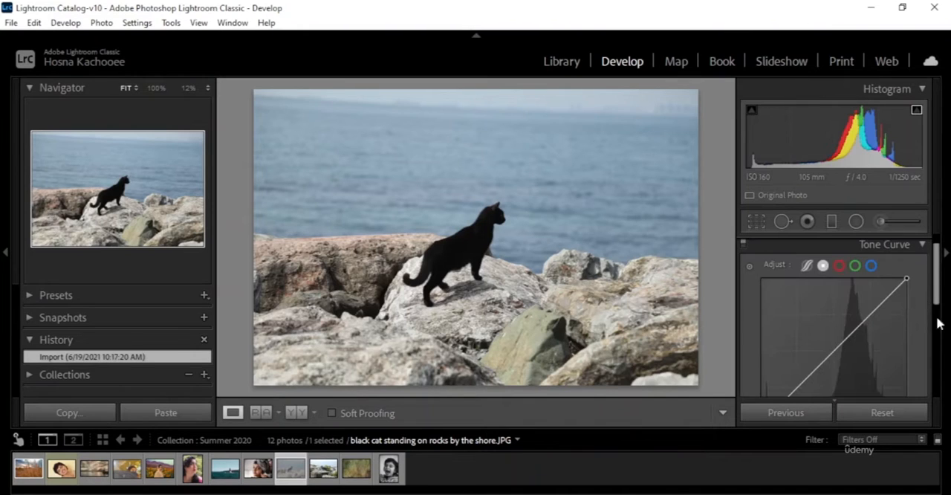
{"action": "scroll", "coordinate": [911, 312], "scroll_direction": "down", "scroll_amount": 1}
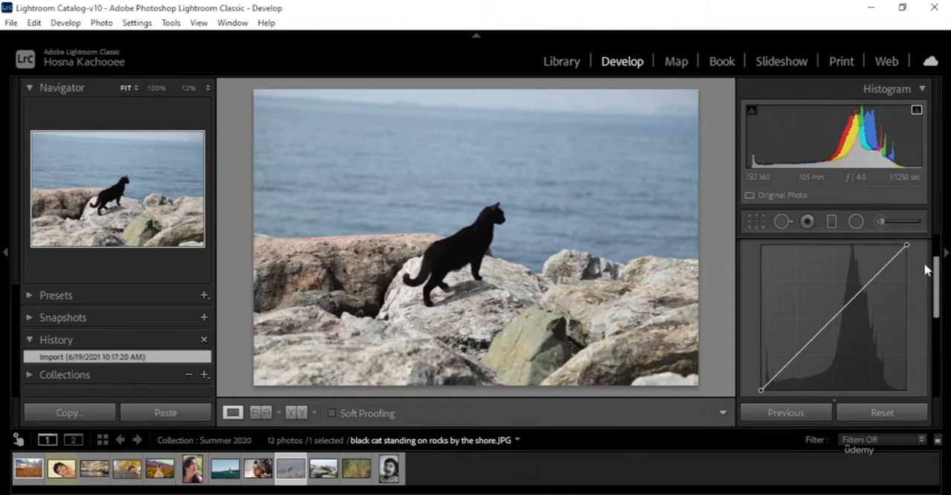
{"action": "mouse_move", "coordinate": [884, 274]}
{"action": "left_mouse_down"}
{"action": "mouse_move", "coordinate": [889, 257]}
{"action": "mouse_move", "coordinate": [855, 293]}
{"action": "mouse_move", "coordinate": [875, 272]}
{"action": "mouse_move", "coordinate": [895, 295]}
{"action": "mouse_move", "coordinate": [893, 327]}
{"action": "mouse_move", "coordinate": [860, 259]}
{"action": "mouse_move", "coordinate": [872, 281]}
{"action": "left_mouse_up"}
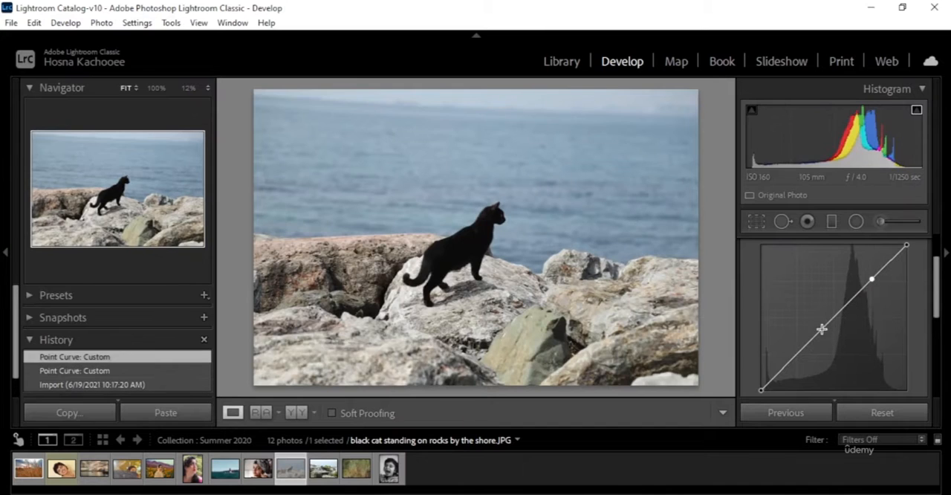
{"action": "key", "text": "ctrl+z"}
{"action": "left_click", "coordinate": [787, 364]}
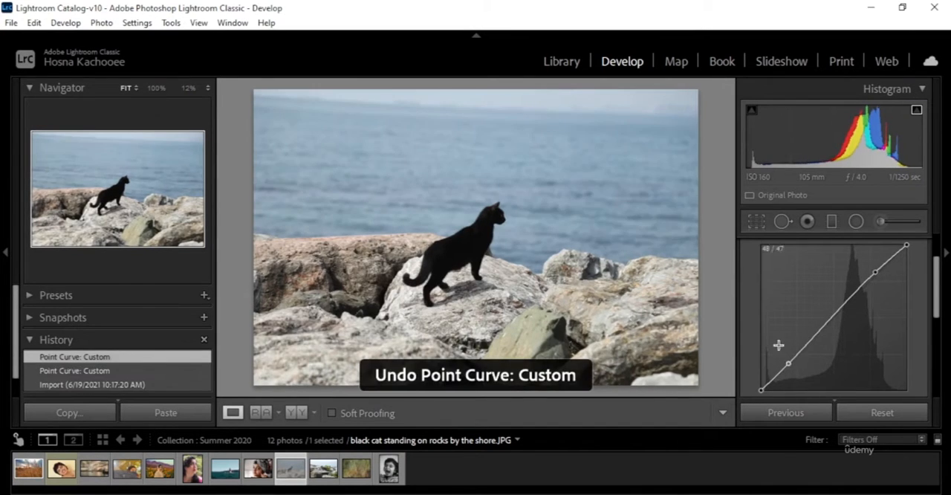
{"action": "left_click", "coordinate": [829, 321]}
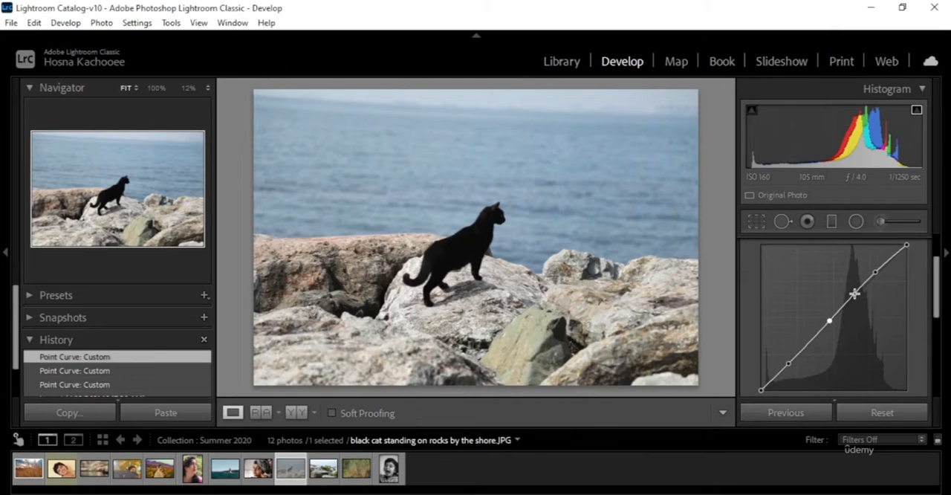
{"action": "left_click", "coordinate": [854, 293]}
Step: Try dragging the curve's black endpoint and pulling the white endpoint far down and back up, and reset the photo's settings
{"action": "mouse_move", "coordinate": [761, 390]}
{"action": "left_mouse_down"}
{"action": "mouse_move", "coordinate": [762, 341]}
{"action": "mouse_move", "coordinate": [760, 388]}
{"action": "left_mouse_up"}
{"action": "left_click_drag", "start_coordinate": [761, 390], "coordinate": [722, 424]}
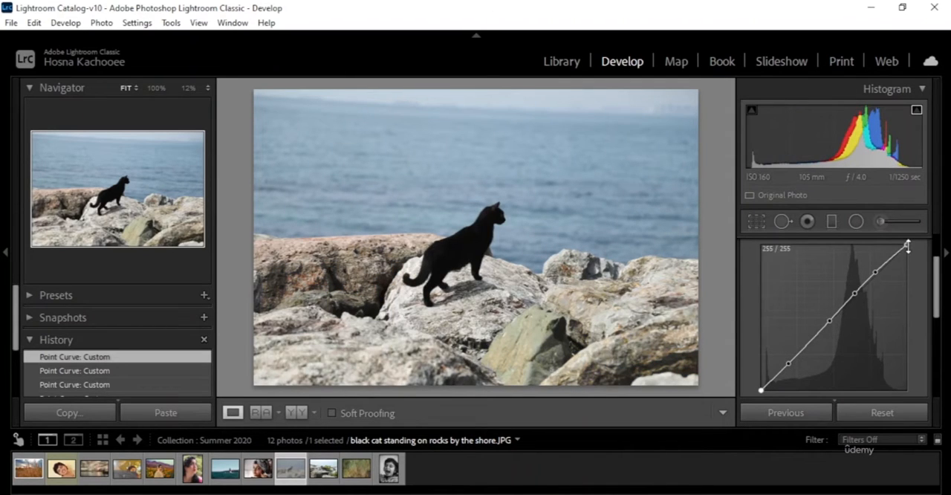
{"action": "left_click_drag", "start_coordinate": [907, 245], "coordinate": [915, 381]}
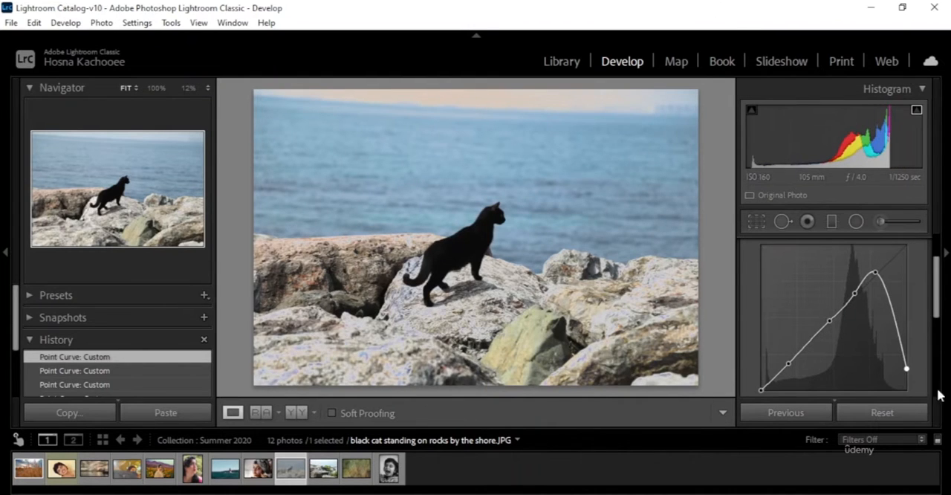
{"action": "left_click_drag", "start_coordinate": [906, 367], "coordinate": [914, 228]}
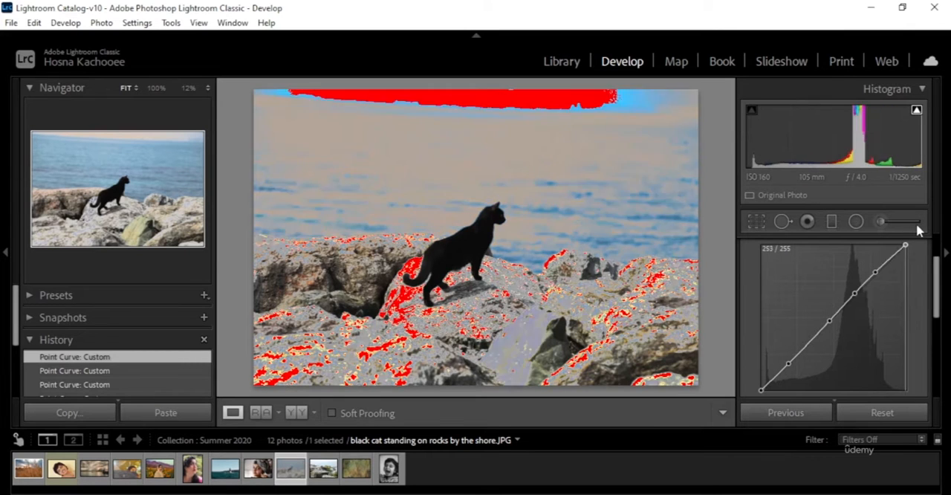
{"action": "left_click", "coordinate": [895, 416]}
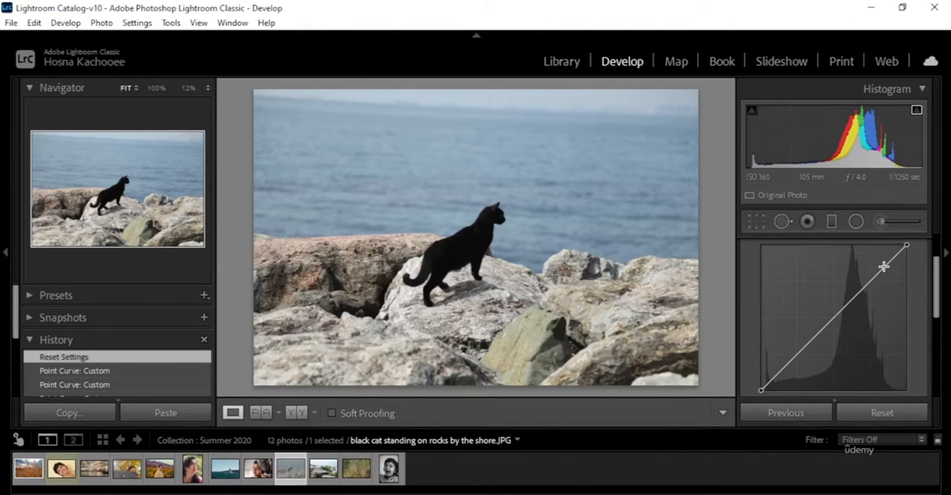
Step: Try adjusting a highlights point and a midtone point on the black cat photo's curve, and reset the photo's settings
{"action": "left_click_drag", "start_coordinate": [883, 265], "coordinate": [886, 277]}
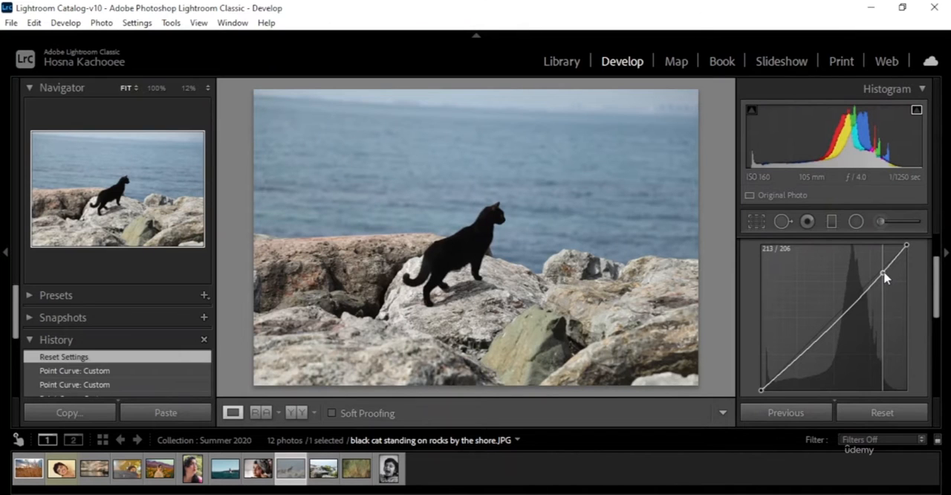
{"action": "left_click_drag", "start_coordinate": [884, 277], "coordinate": [892, 259]}
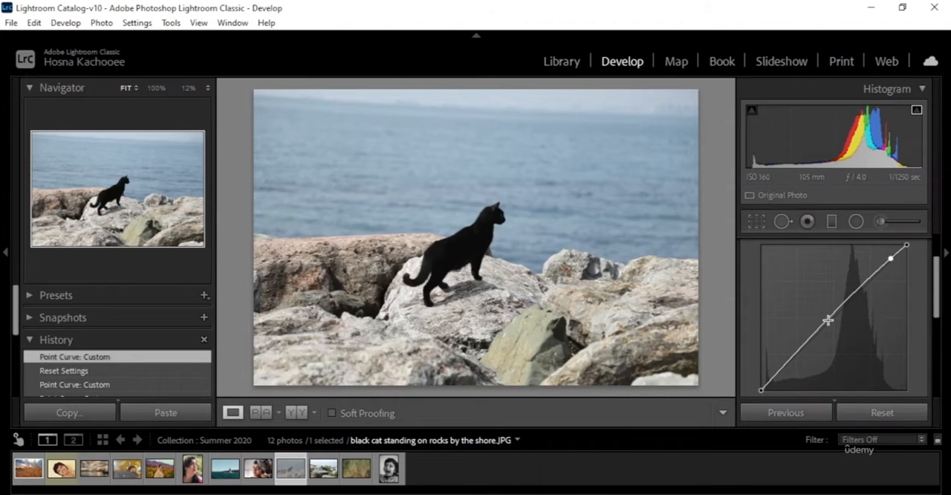
{"action": "left_click_drag", "start_coordinate": [827, 325], "coordinate": [829, 322]}
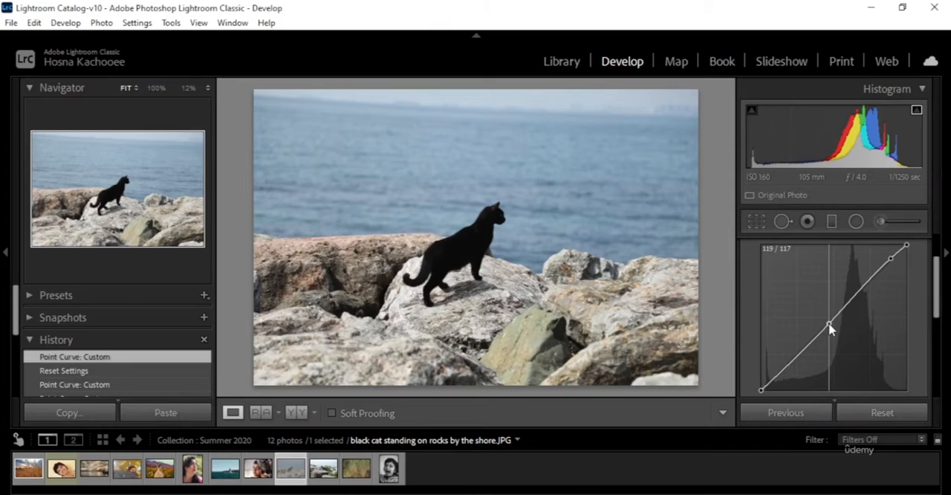
{"action": "key", "text": "ctrl+z"}
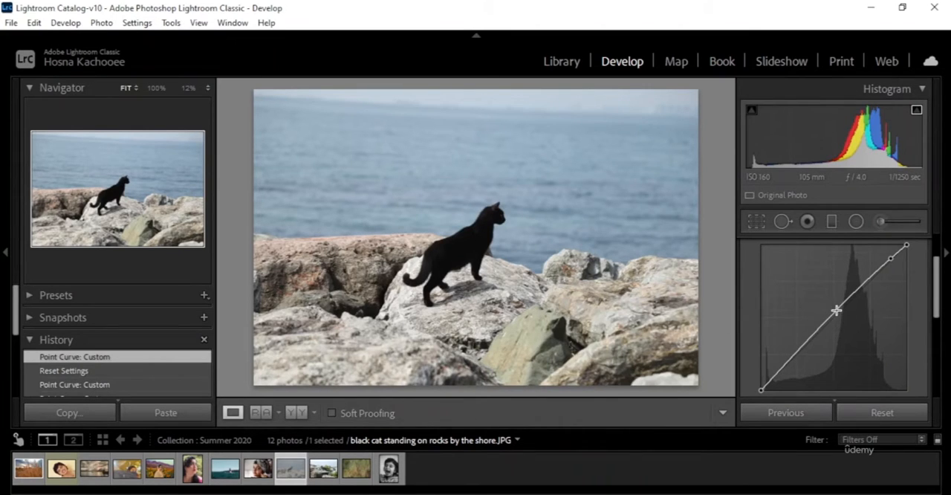
{"action": "mouse_move", "coordinate": [836, 309]}
{"action": "left_mouse_down"}
{"action": "mouse_move", "coordinate": [841, 321]}
{"action": "mouse_move", "coordinate": [839, 305]}
{"action": "left_mouse_up"}
{"action": "left_click", "coordinate": [846, 417]}
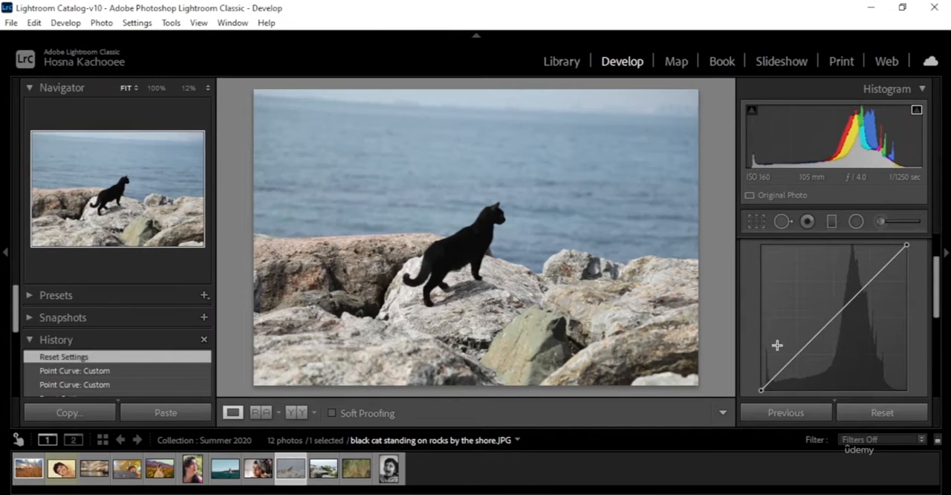
Step: Anchor the black cat photo's midtones with a control point near the centre of the curve
{"action": "mouse_move", "coordinate": [761, 388]}
{"action": "left_mouse_down"}
{"action": "mouse_move", "coordinate": [759, 375]}
{"action": "mouse_move", "coordinate": [760, 391]}
{"action": "left_mouse_up"}
{"action": "mouse_move", "coordinate": [906, 248]}
{"action": "left_mouse_down"}
{"action": "mouse_move", "coordinate": [911, 272]}
{"action": "mouse_move", "coordinate": [910, 250]}
{"action": "left_mouse_up"}
{"action": "left_click", "coordinate": [837, 314]}
{"action": "mouse_move", "coordinate": [844, 325]}
{"action": "left_mouse_down"}
{"action": "mouse_move", "coordinate": [828, 303]}
{"action": "mouse_move", "coordinate": [849, 320]}
{"action": "mouse_move", "coordinate": [834, 308]}
{"action": "mouse_move", "coordinate": [845, 320]}
{"action": "mouse_move", "coordinate": [844, 310]}
{"action": "left_mouse_up"}
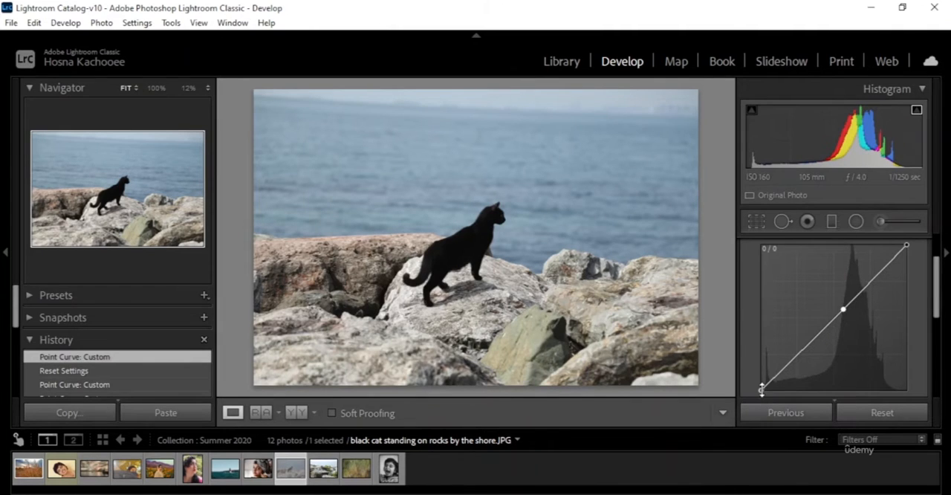
Step: Try a faded look by raising the black endpoint and lowering the white endpoint to 225 output, and reset the photo's settings
{"action": "left_click_drag", "start_coordinate": [762, 388], "coordinate": [755, 379]}
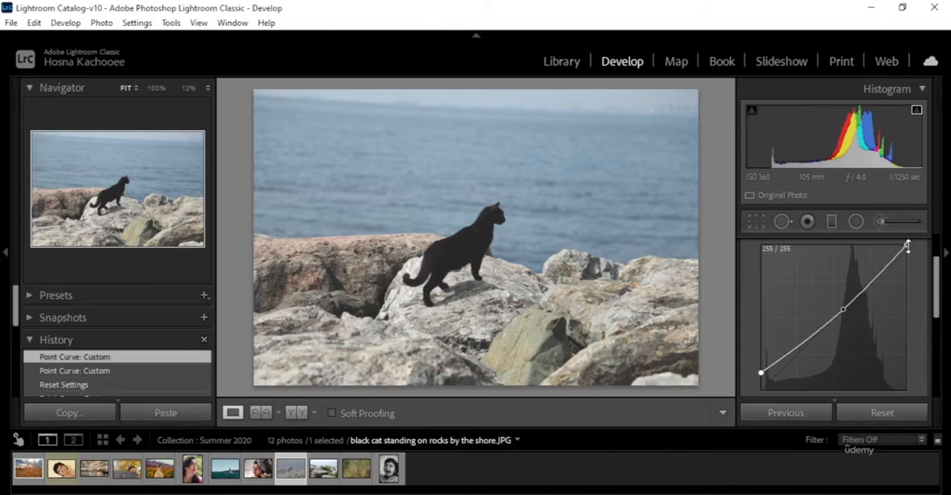
{"action": "left_click_drag", "start_coordinate": [906, 245], "coordinate": [923, 266]}
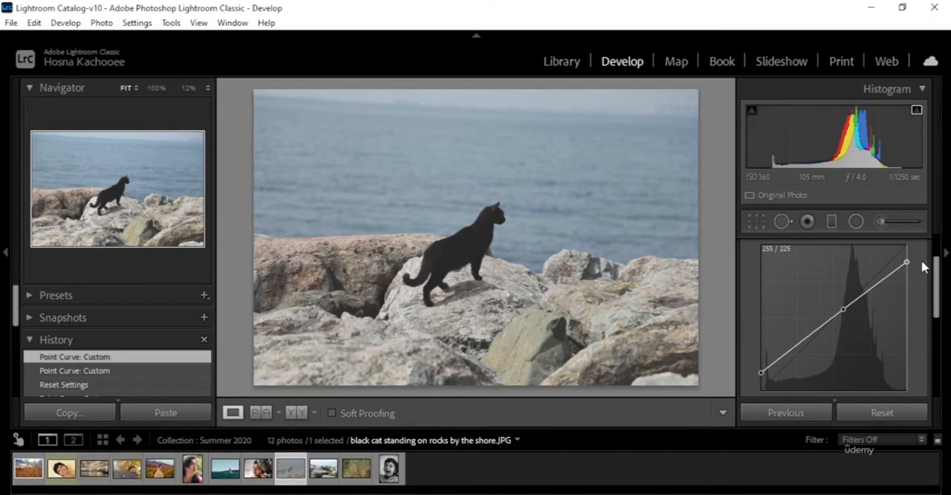
{"action": "left_click_drag", "start_coordinate": [924, 267], "coordinate": [906, 263]}
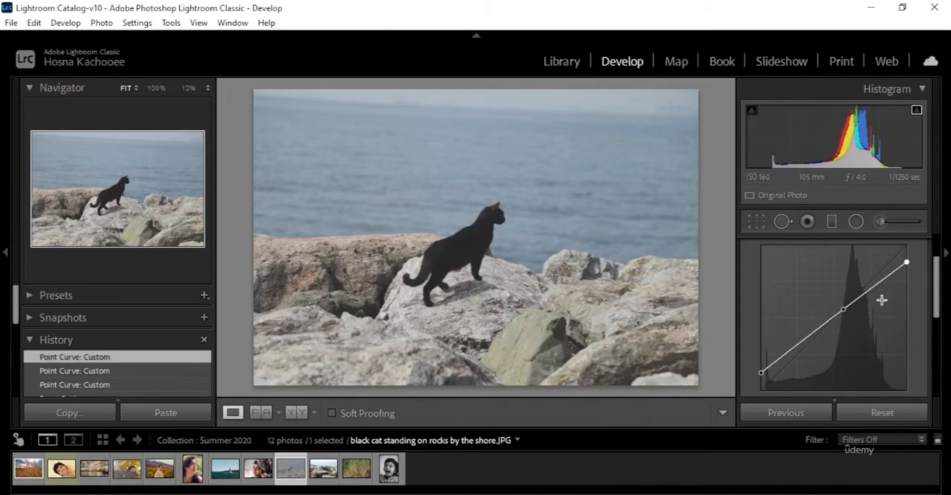
{"action": "left_click", "coordinate": [876, 418]}
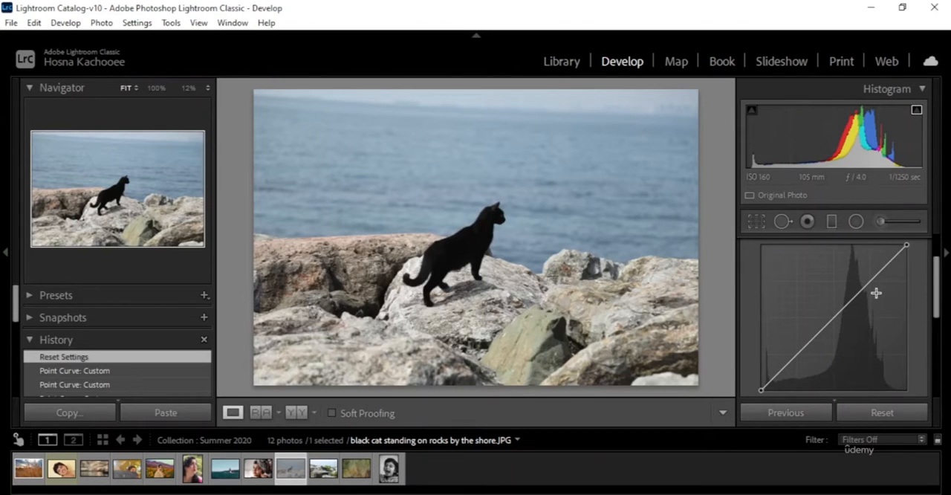
Step: Open the sunflower-field portrait, move the curve's white and black endpoints slightly inward, and brighten the midtones with a central point
{"action": "left_click", "coordinate": [160, 471]}
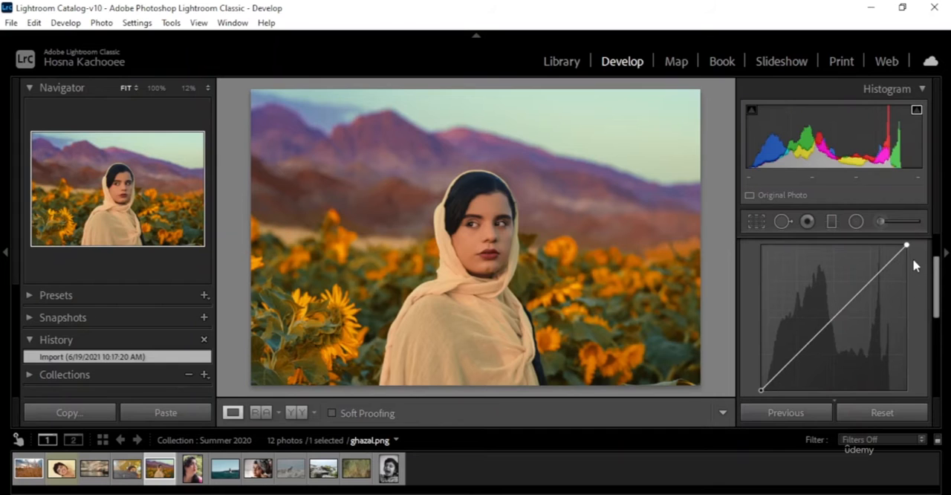
{"action": "mouse_move", "coordinate": [906, 245]}
{"action": "left_mouse_down"}
{"action": "mouse_move", "coordinate": [909, 253]}
{"action": "mouse_move", "coordinate": [901, 246]}
{"action": "left_mouse_up"}
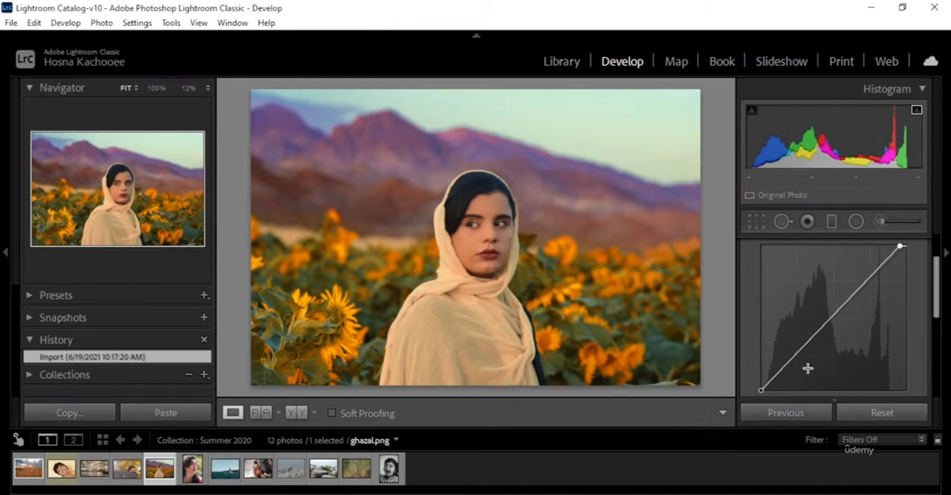
{"action": "left_click_drag", "start_coordinate": [761, 391], "coordinate": [766, 402]}
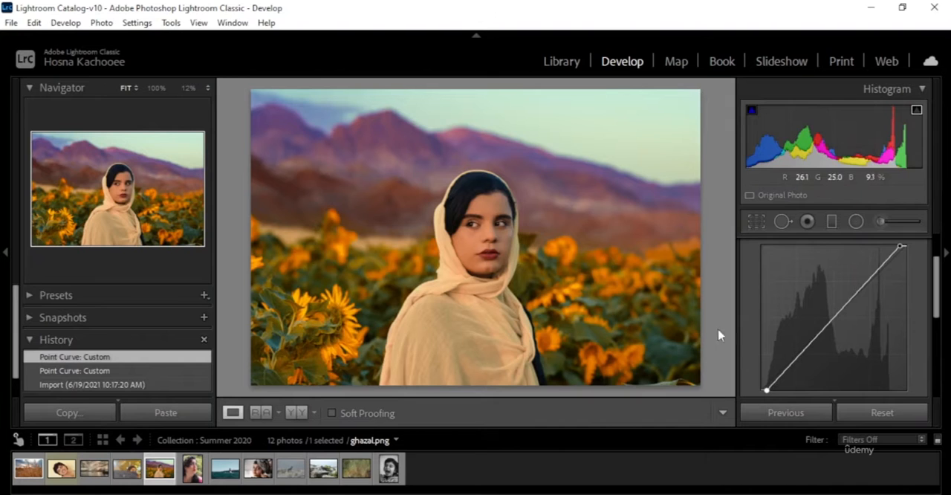
{"action": "mouse_move", "coordinate": [832, 318]}
{"action": "left_mouse_down"}
{"action": "mouse_move", "coordinate": [840, 329]}
{"action": "mouse_move", "coordinate": [831, 319]}
{"action": "left_mouse_up"}
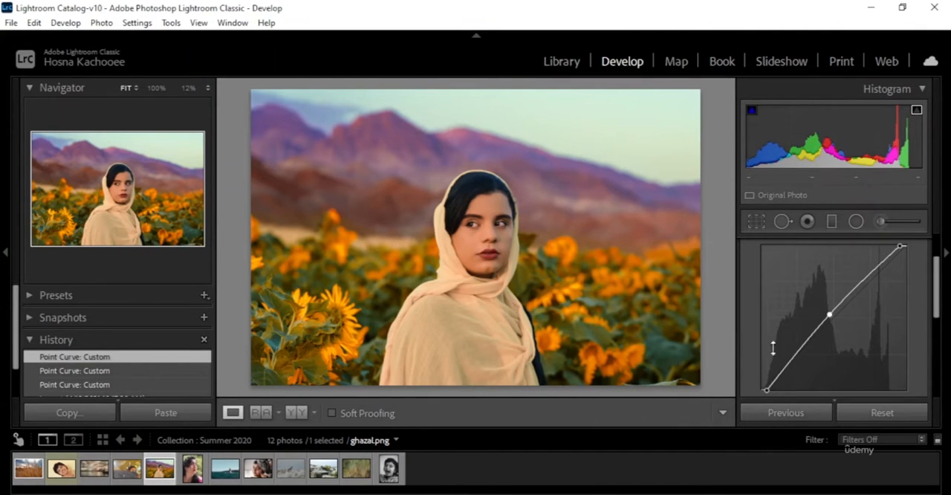
Step: Compare the portrait before and after the edit side by side, and return to the single-photo view
{"action": "left_click", "coordinate": [296, 413]}
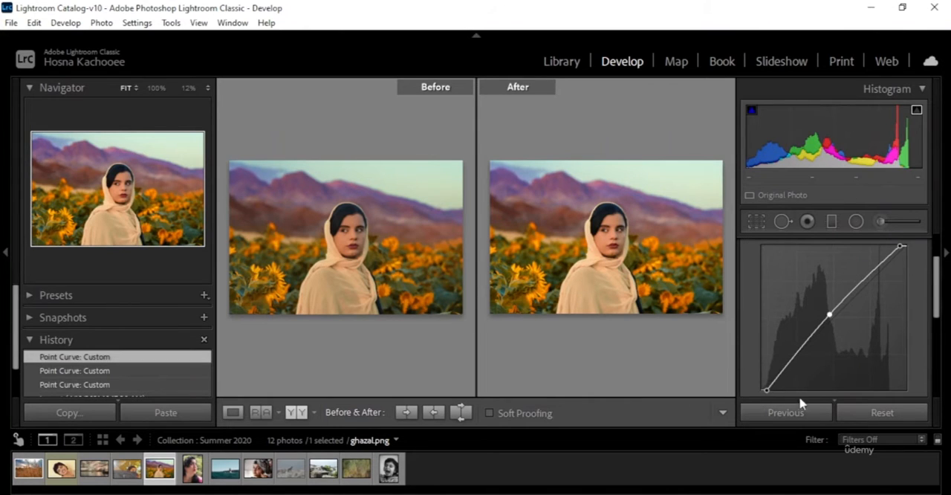
{"action": "left_click", "coordinate": [233, 412]}
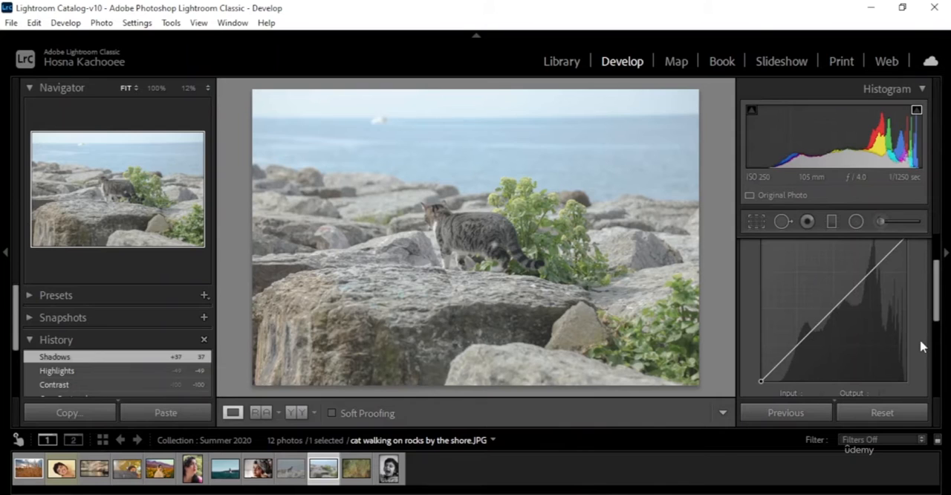
Step: On "cat walking on rocks by the shore.JPG", move the curve's black endpoint inward and lower the white endpoint to 248 output
{"action": "scroll", "coordinate": [921, 345], "scroll_direction": "up", "scroll_amount": 1}
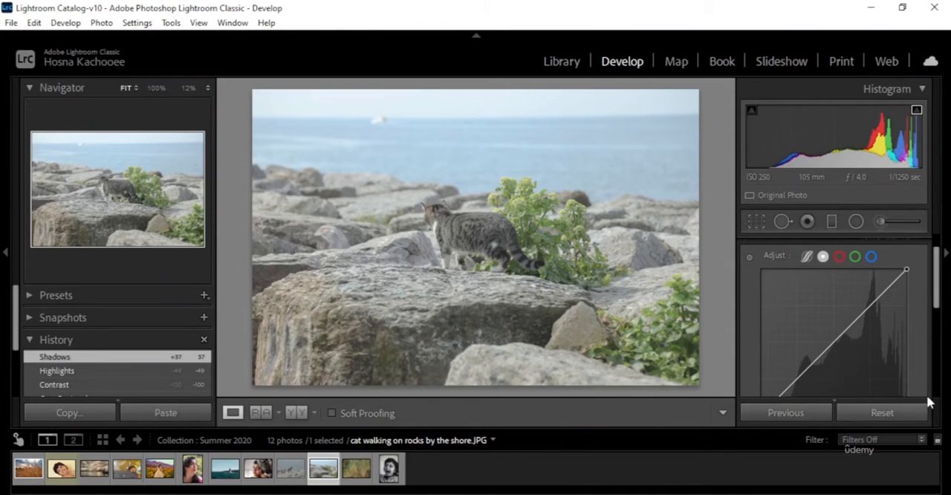
{"action": "scroll", "coordinate": [876, 305], "scroll_direction": "up", "scroll_amount": 1}
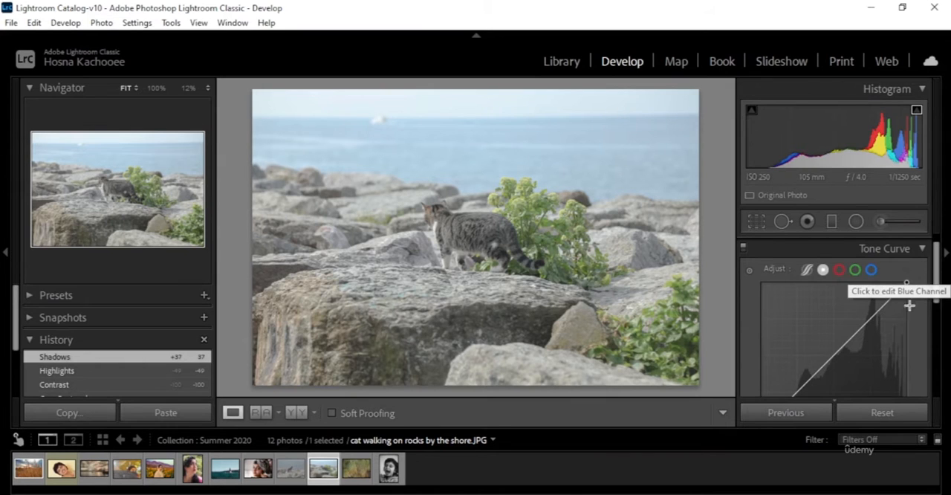
{"action": "left_click_drag", "start_coordinate": [937, 275], "coordinate": [937, 287]}
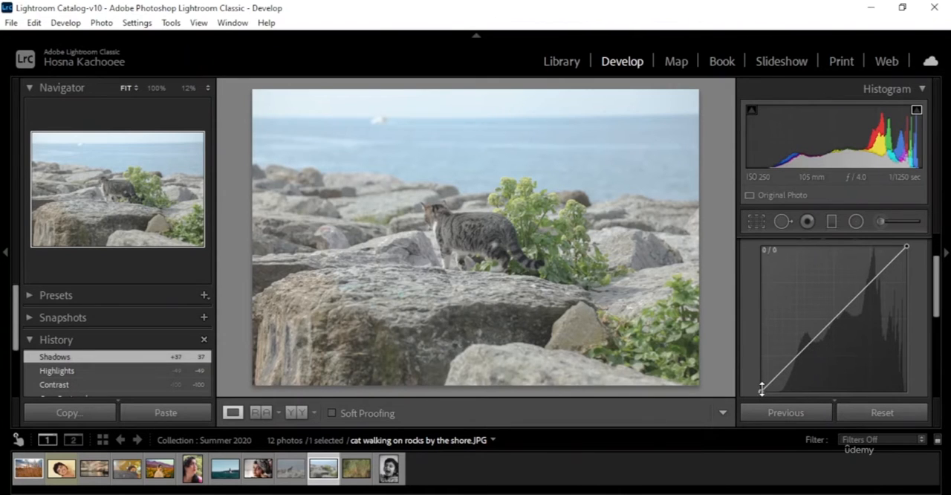
{"action": "left_click_drag", "start_coordinate": [761, 389], "coordinate": [777, 399]}
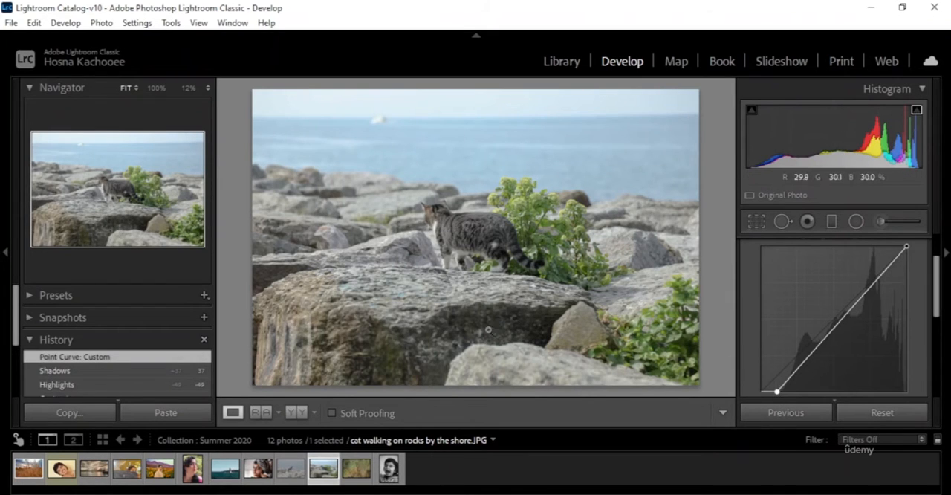
{"action": "left_click_drag", "start_coordinate": [779, 399], "coordinate": [748, 399]}
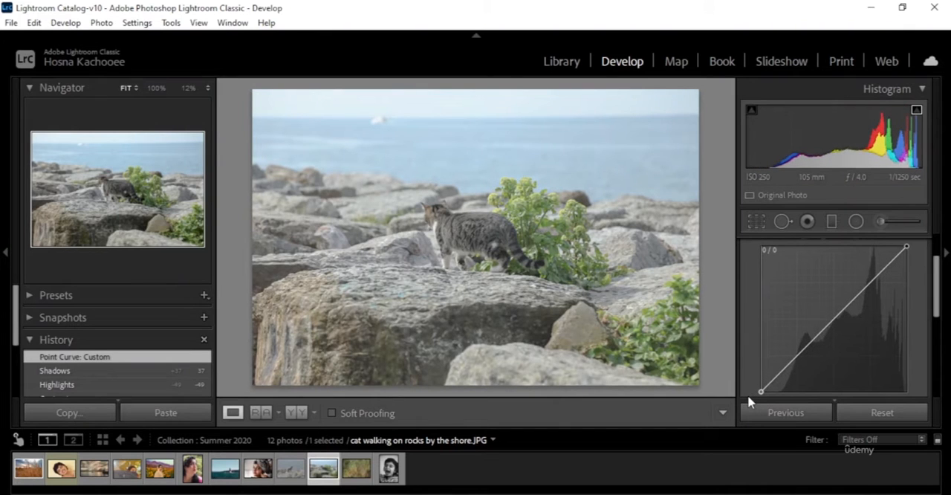
{"action": "left_click_drag", "start_coordinate": [755, 401], "coordinate": [780, 405]}
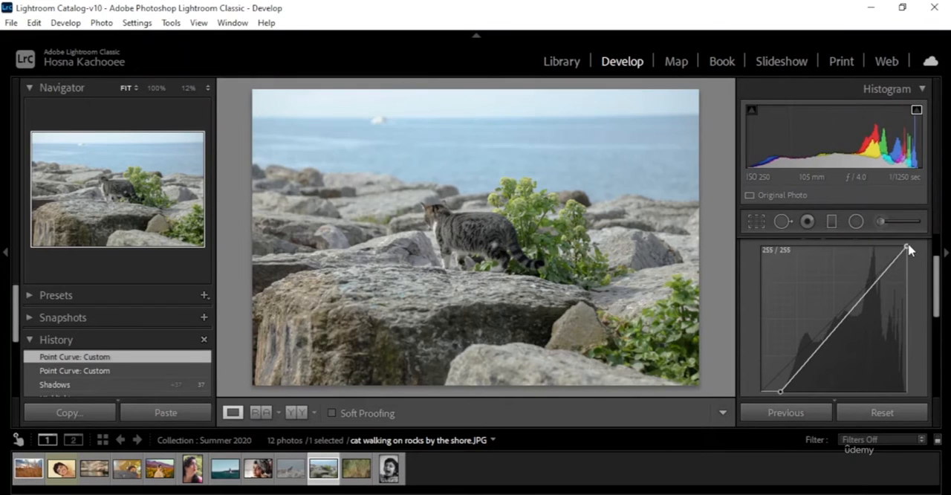
{"action": "mouse_move", "coordinate": [908, 246]}
{"action": "left_mouse_down"}
{"action": "mouse_move", "coordinate": [916, 227]}
{"action": "mouse_move", "coordinate": [919, 257]}
{"action": "mouse_move", "coordinate": [918, 247]}
{"action": "left_mouse_up"}
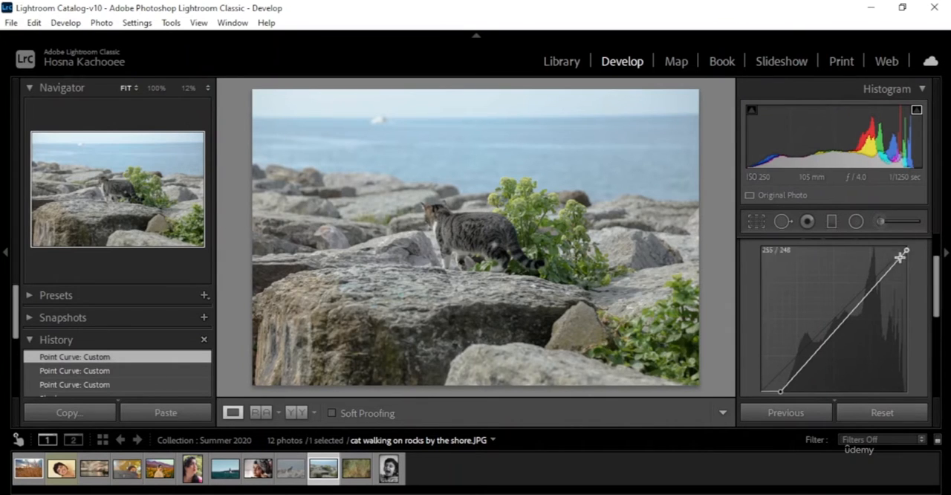
Step: Add a midtone point near the curve's centre and lift a highlights point to about 199 input and 192 output
{"action": "left_click", "coordinate": [840, 324]}
{"action": "mouse_move", "coordinate": [843, 325]}
{"action": "left_mouse_down"}
{"action": "mouse_move", "coordinate": [851, 336]}
{"action": "mouse_move", "coordinate": [843, 325]}
{"action": "left_mouse_up"}
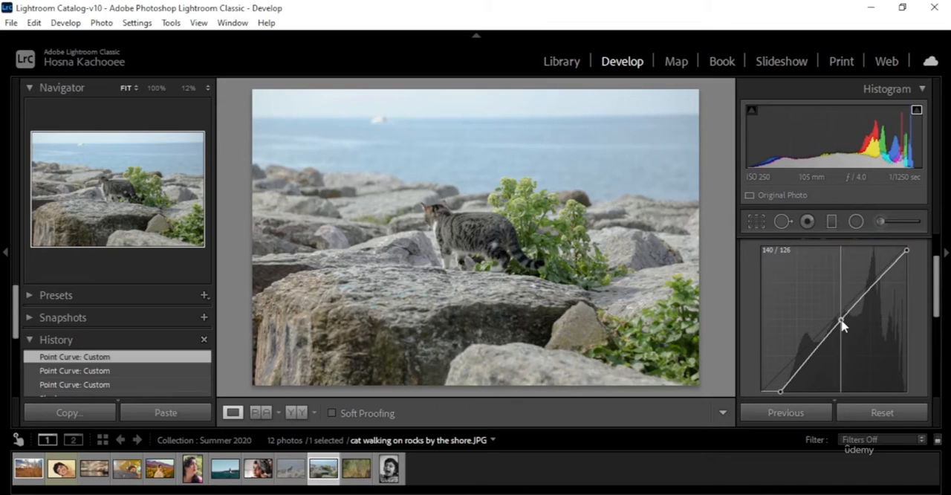
{"action": "left_click_drag", "start_coordinate": [842, 326], "coordinate": [846, 329]}
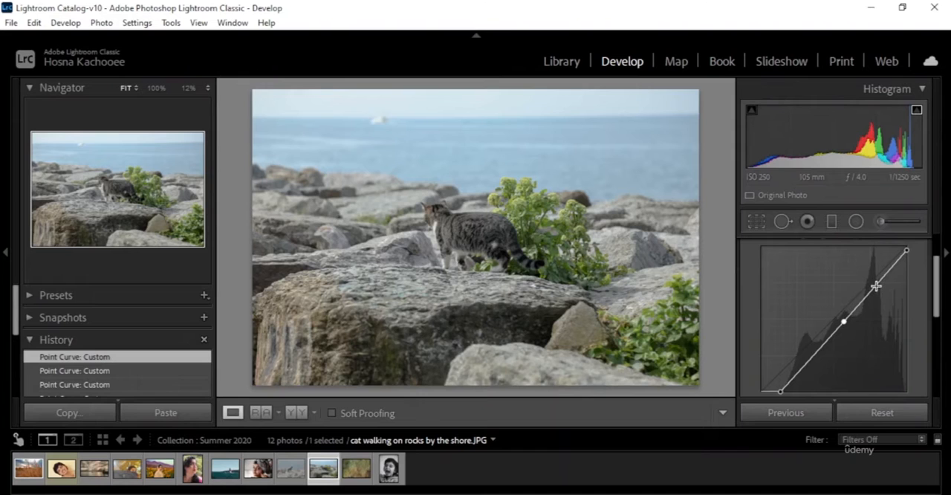
{"action": "left_click_drag", "start_coordinate": [876, 286], "coordinate": [875, 283]}
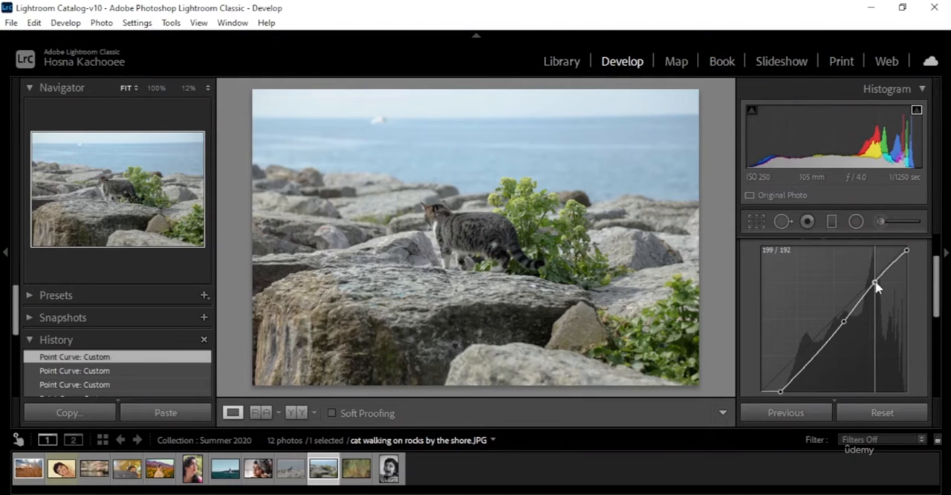
Step: Keep the highlights point in place and add a shadows point to the lower part of the cat photo's curve
{"action": "left_click_drag", "start_coordinate": [876, 289], "coordinate": [878, 289]}
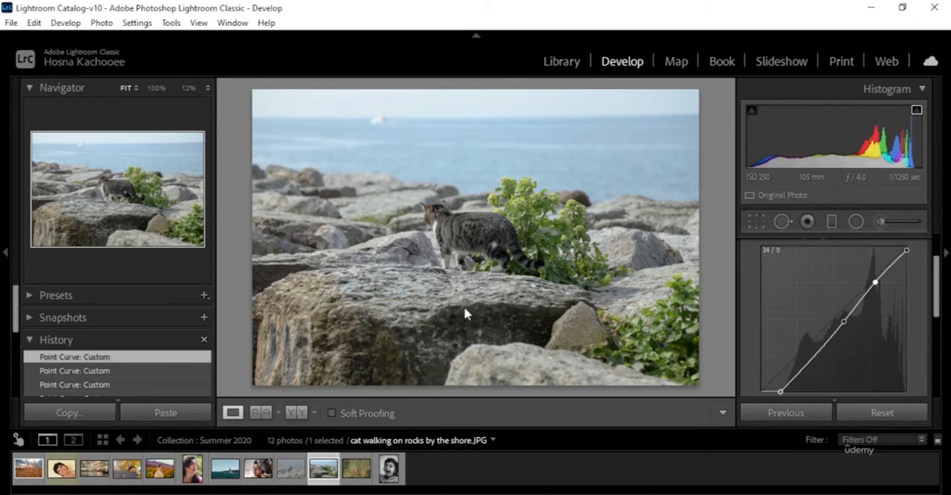
{"action": "left_click", "coordinate": [811, 360]}
{"action": "left_click_drag", "start_coordinate": [811, 360], "coordinate": [811, 363]}
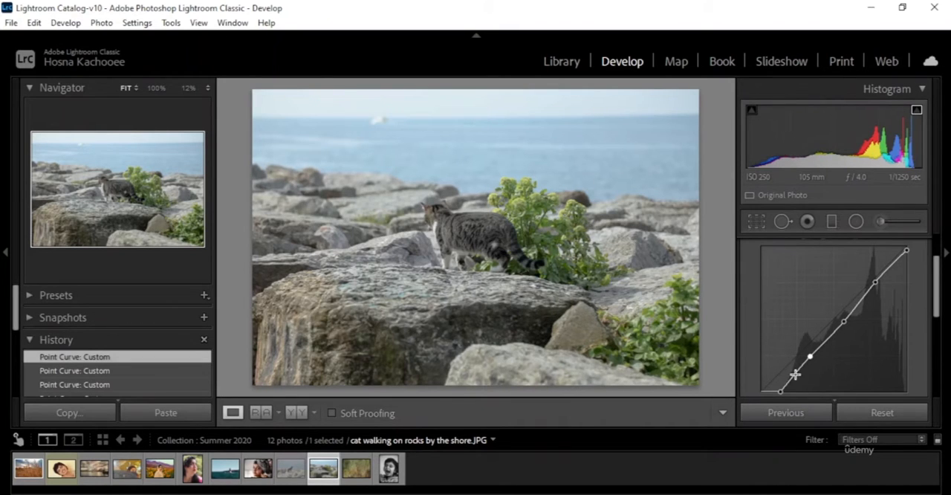
Step: Try bending the curve with two extra points, one at about 51 input and 37 output, and undo both
{"action": "left_click_drag", "start_coordinate": [792, 377], "coordinate": [791, 377]}
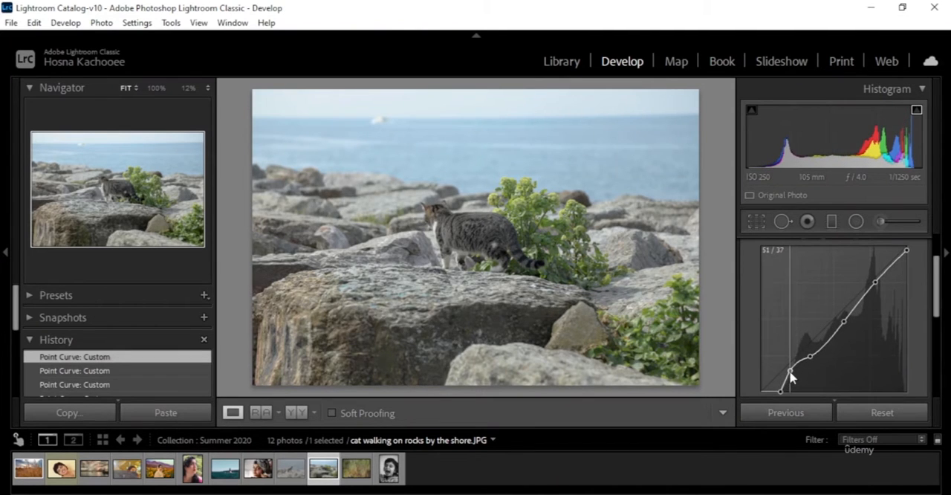
{"action": "mouse_move", "coordinate": [832, 338]}
{"action": "left_mouse_down"}
{"action": "mouse_move", "coordinate": [833, 349]}
{"action": "mouse_move", "coordinate": [820, 334]}
{"action": "left_mouse_up"}
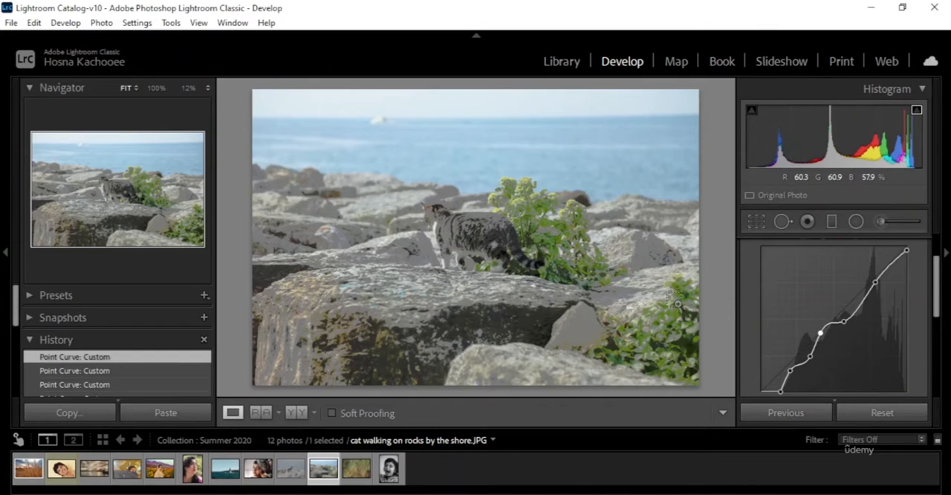
{"action": "key", "text": "ctrl+z"}
{"action": "key", "text": "ctrl+z"}
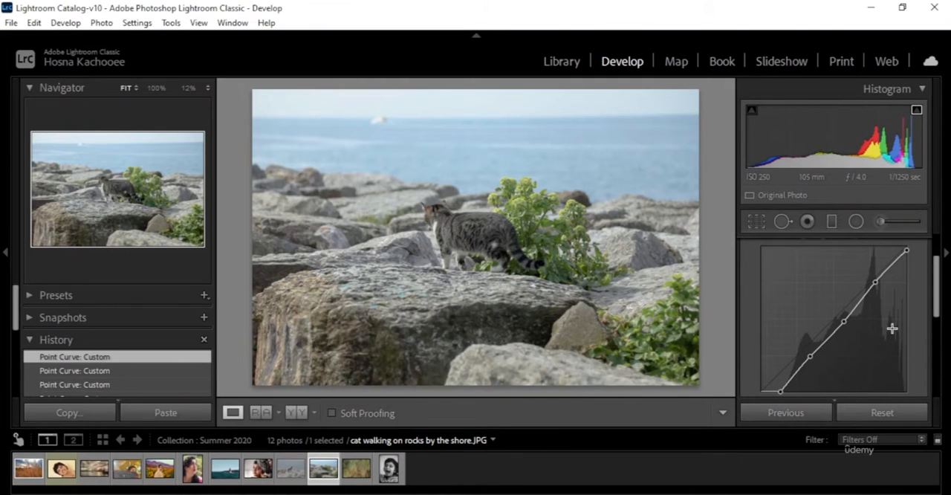
Step: Open "closeup of pine leaves .JPG", try lowering the curve's white endpoint, and undo that change
{"action": "scroll", "coordinate": [927, 343], "scroll_direction": "up", "scroll_amount": 1}
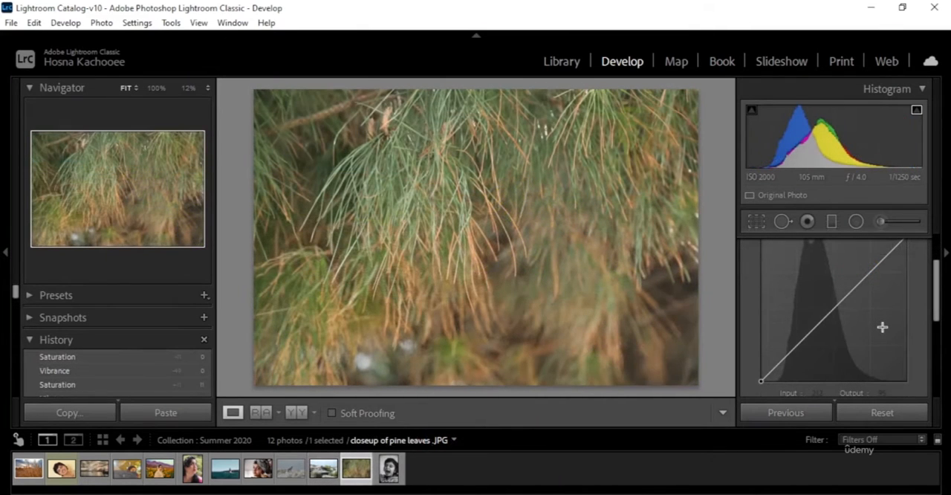
{"action": "scroll", "coordinate": [924, 311], "scroll_direction": "up", "scroll_amount": 1}
{"action": "right_click", "coordinate": [919, 318]}
{"action": "left_click", "coordinate": [908, 303]}
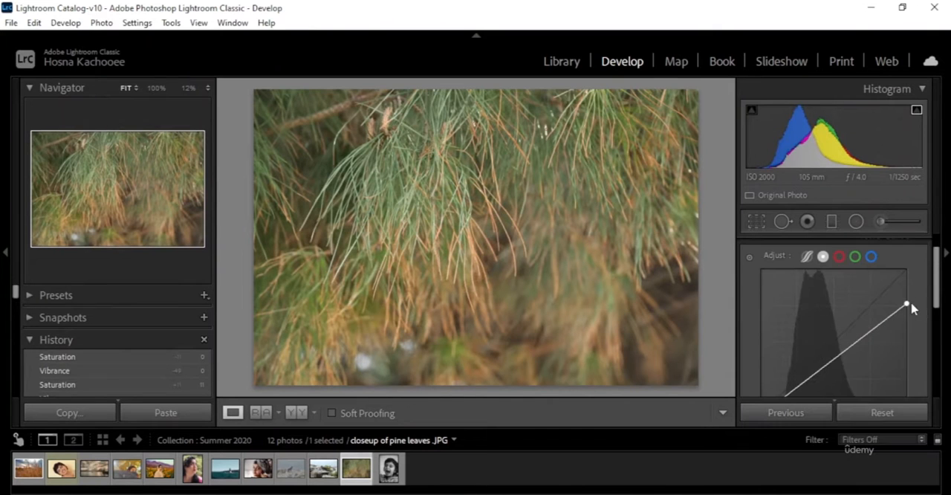
{"action": "key", "text": "ctrl+z"}
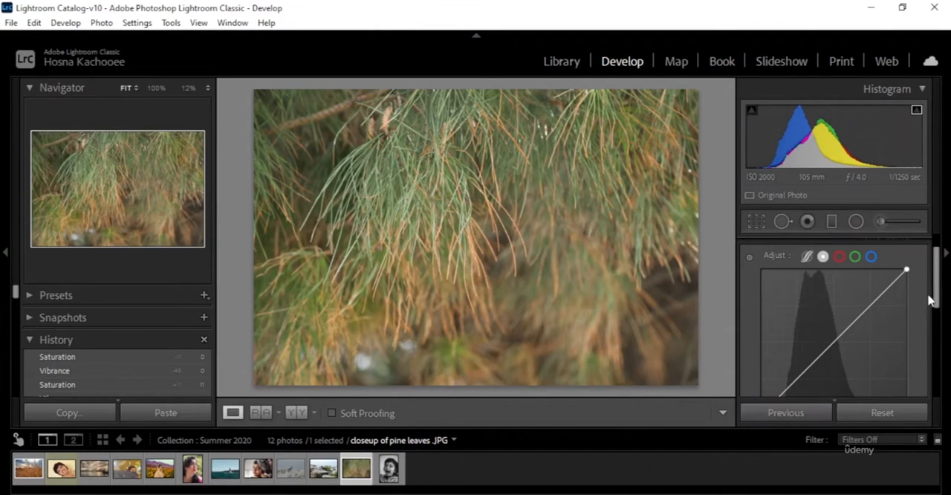
Step: Add shadows, highlights and midtones control points along the pine photo's straight curve, with the midtones point at about 132
{"action": "scroll", "coordinate": [928, 295], "scroll_direction": "down", "scroll_amount": 1}
{"action": "mouse_move", "coordinate": [937, 295]}
{"action": "left_mouse_down"}
{"action": "mouse_move", "coordinate": [939, 284]}
{"action": "mouse_move", "coordinate": [938, 297]}
{"action": "left_mouse_up"}
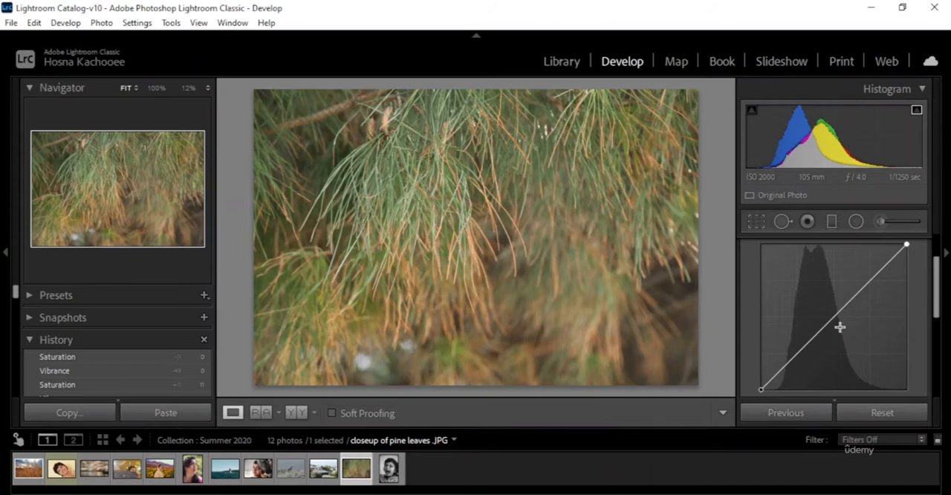
{"action": "left_click", "coordinate": [799, 350]}
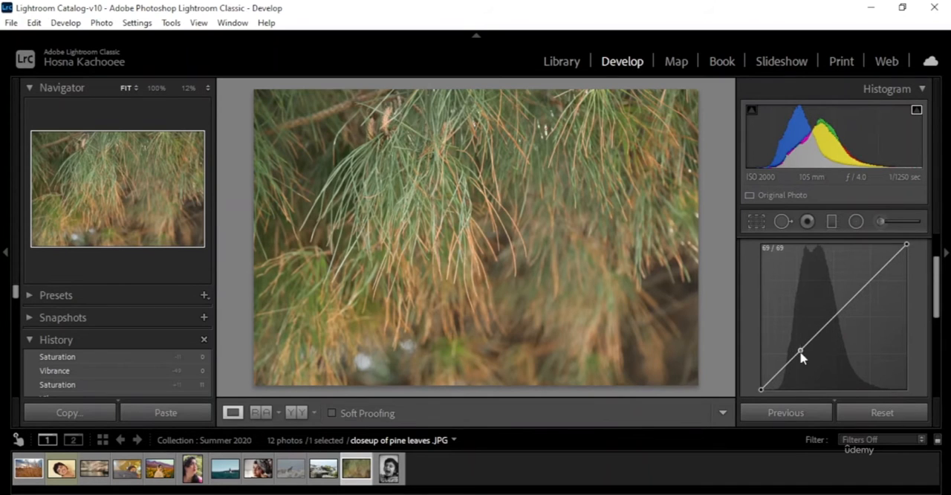
{"action": "left_click", "coordinate": [870, 281]}
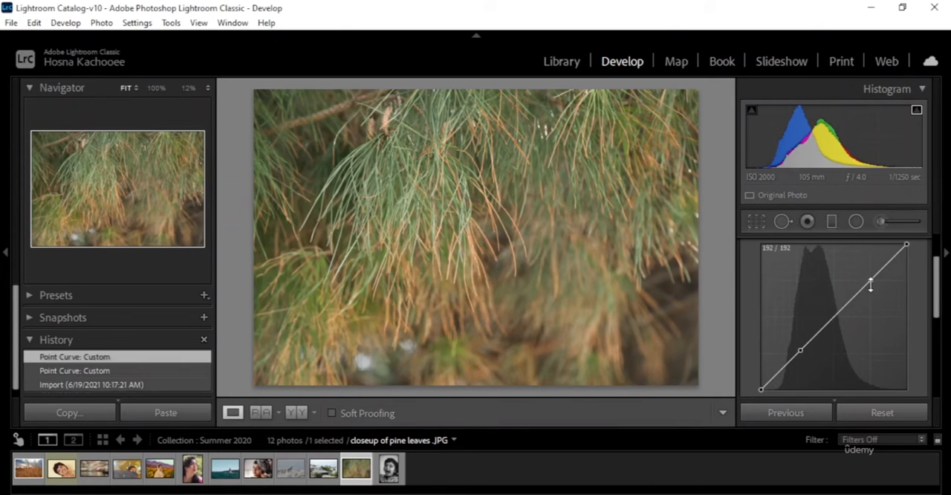
{"action": "left_click", "coordinate": [836, 316]}
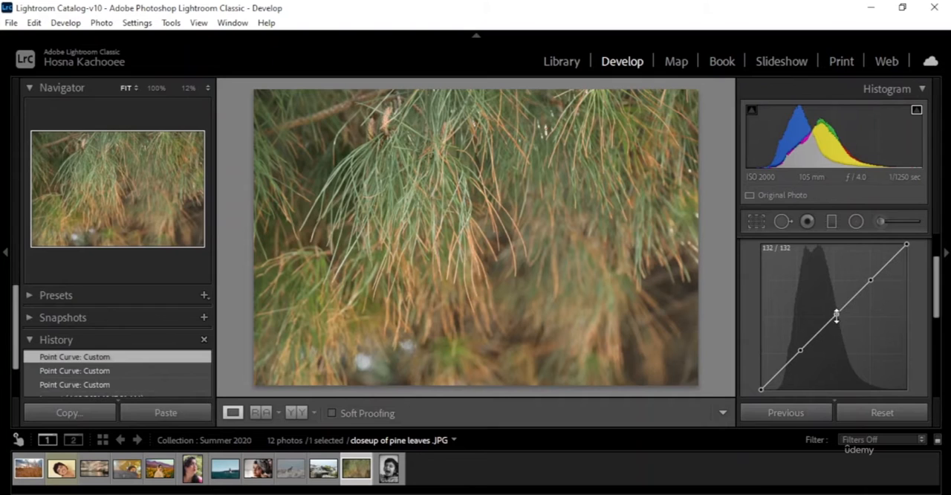
Step: Shape a gentle S-curve by lowering the shadows point and raising the highlights point, comparing before and after along the way
{"action": "left_click_drag", "start_coordinate": [800, 350], "coordinate": [803, 356]}
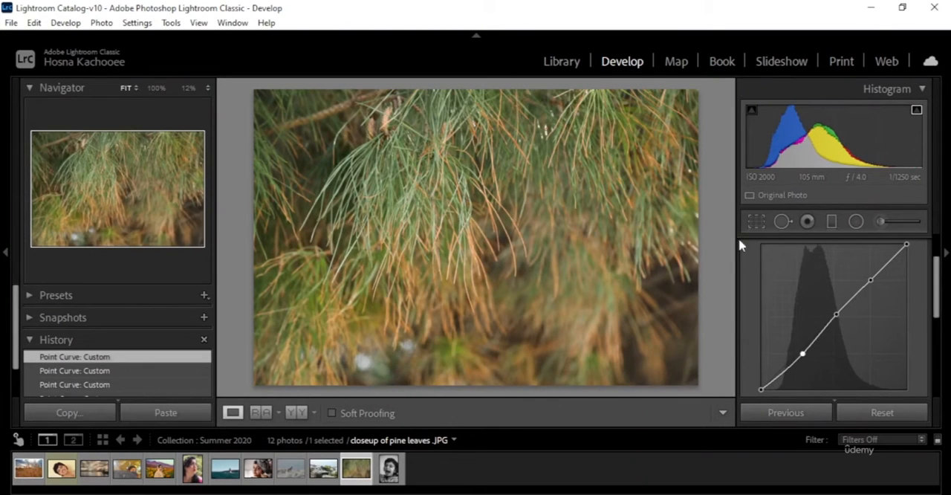
{"action": "left_click", "coordinate": [294, 414]}
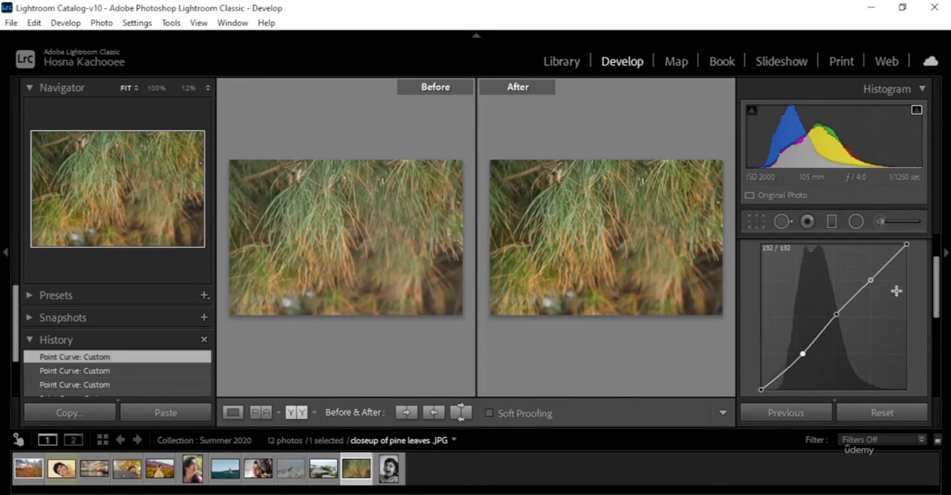
{"action": "left_click_drag", "start_coordinate": [870, 280], "coordinate": [871, 279]}
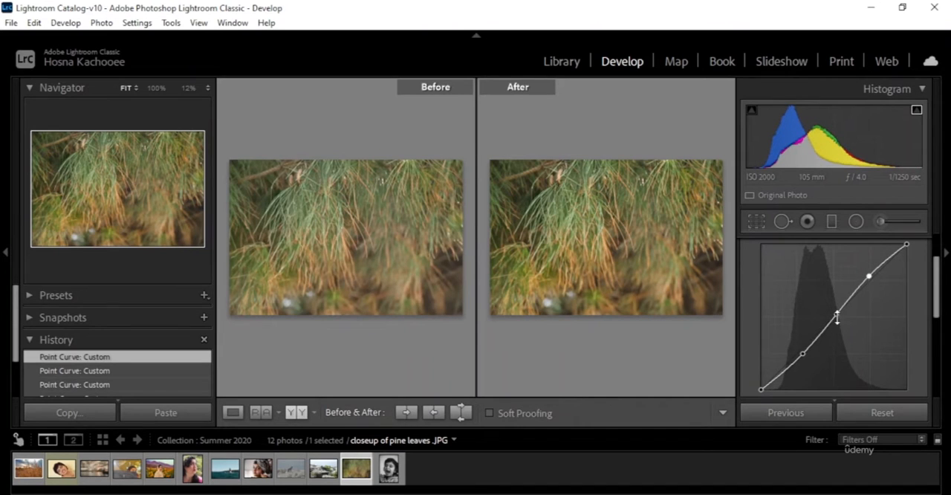
{"action": "left_click", "coordinate": [837, 316]}
{"action": "left_click_drag", "start_coordinate": [837, 316], "coordinate": [839, 314]}
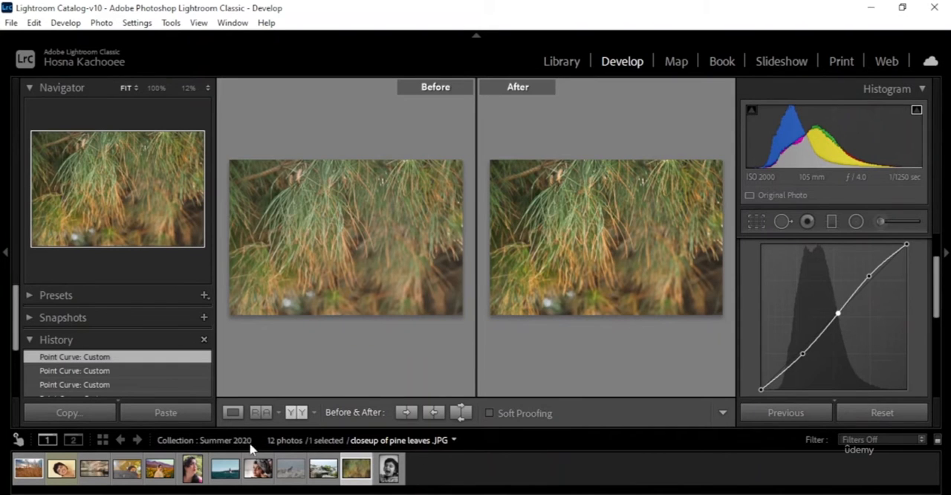
{"action": "left_click", "coordinate": [233, 413]}
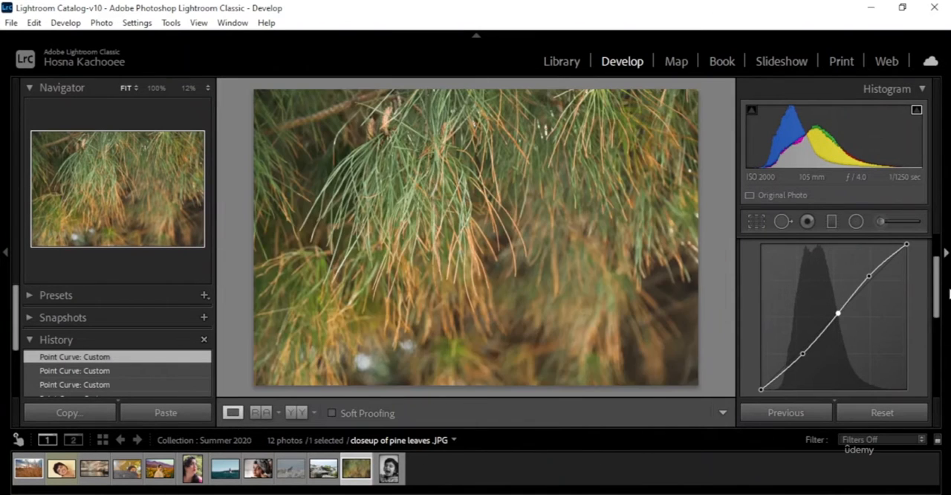
Step: Deepen the S-curve slightly by shifting the shadows and highlights points, and place the midtones point near the curve's centre
{"action": "left_click_drag", "start_coordinate": [868, 276], "coordinate": [869, 279]}
{"action": "left_click_drag", "start_coordinate": [802, 354], "coordinate": [807, 359]}
{"action": "left_click_drag", "start_coordinate": [842, 313], "coordinate": [842, 318]}
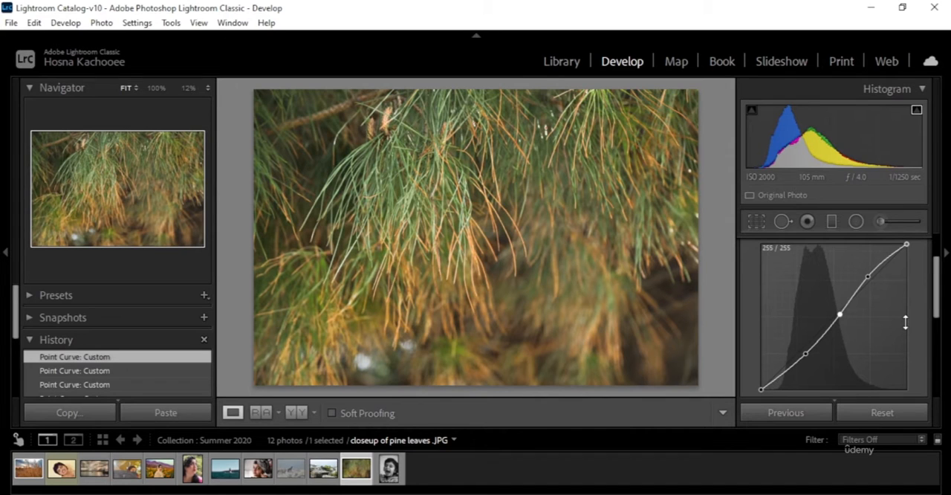
{"action": "right_click", "coordinate": [841, 316]}
{"action": "left_click_drag", "start_coordinate": [843, 314], "coordinate": [834, 319]}
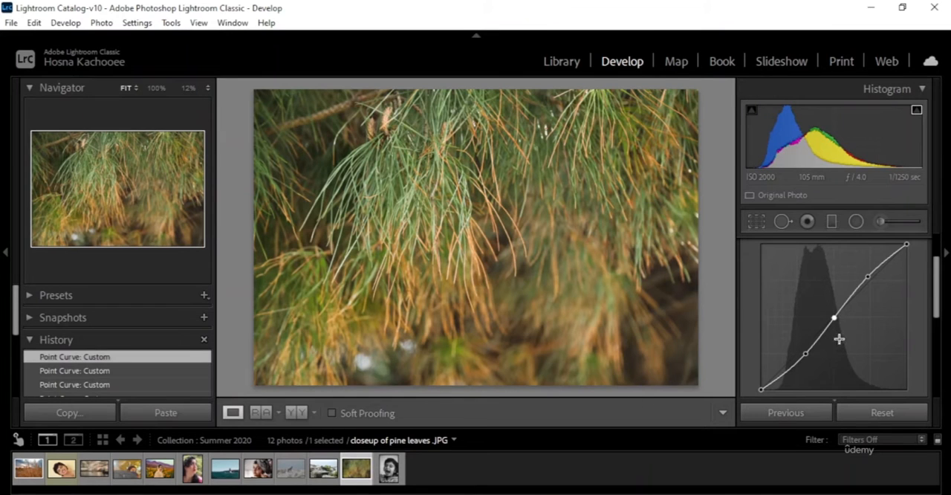
Step: Try an extreme S-curve with the midtones point at about 144 input and 114 output and highlights raised, and undo both changes
{"action": "left_click_drag", "start_coordinate": [835, 319], "coordinate": [844, 329]}
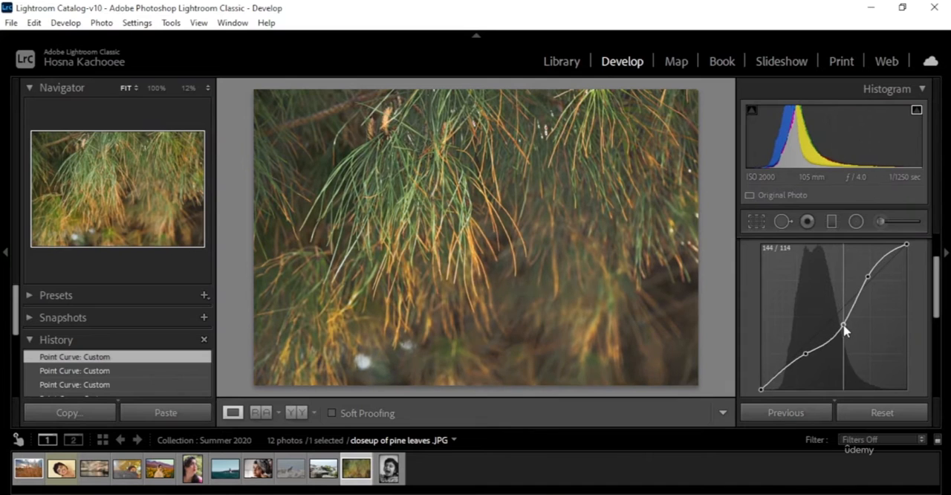
{"action": "left_click_drag", "start_coordinate": [869, 277], "coordinate": [861, 269]}
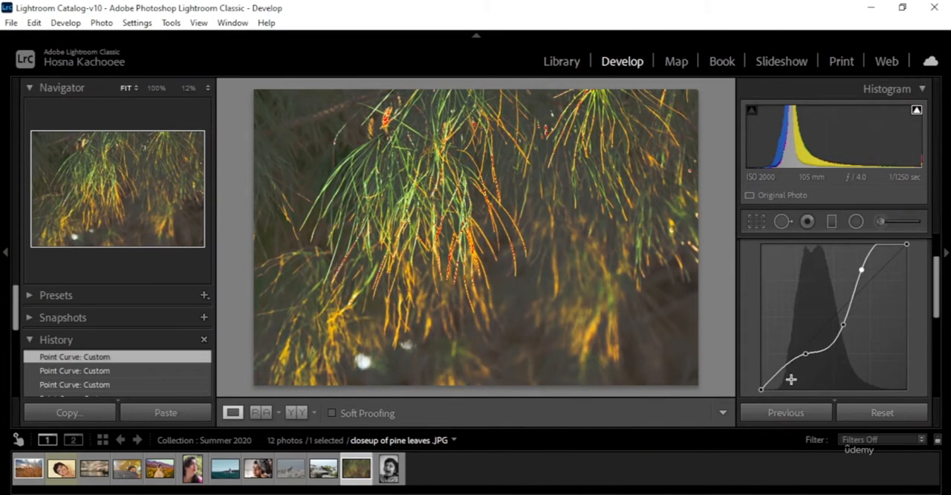
{"action": "key", "text": "ctrl+z"}
{"action": "key", "text": "ctrl+z"}
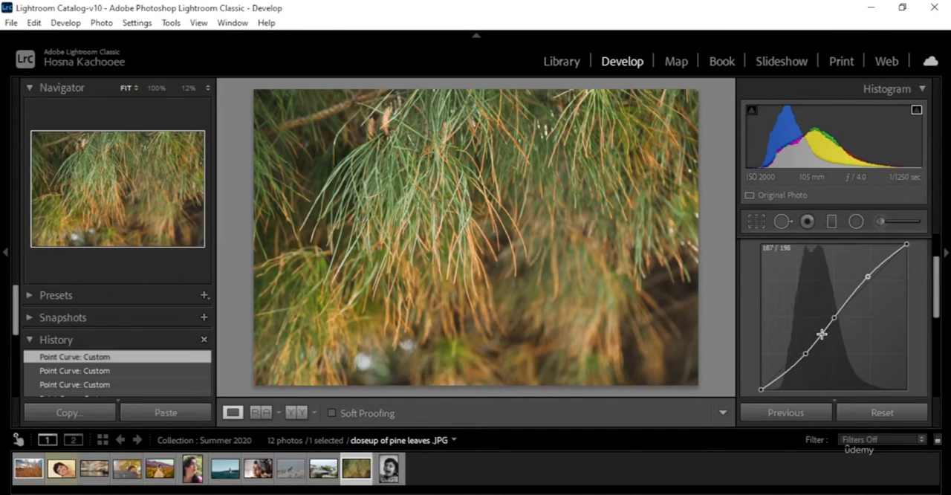
Step: Open the black-and-white child portrait and add shadows, highlights (about 205 input, 199 output) and midtones points to its curve
{"action": "scroll", "coordinate": [926, 315], "scroll_direction": "up", "scroll_amount": 2}
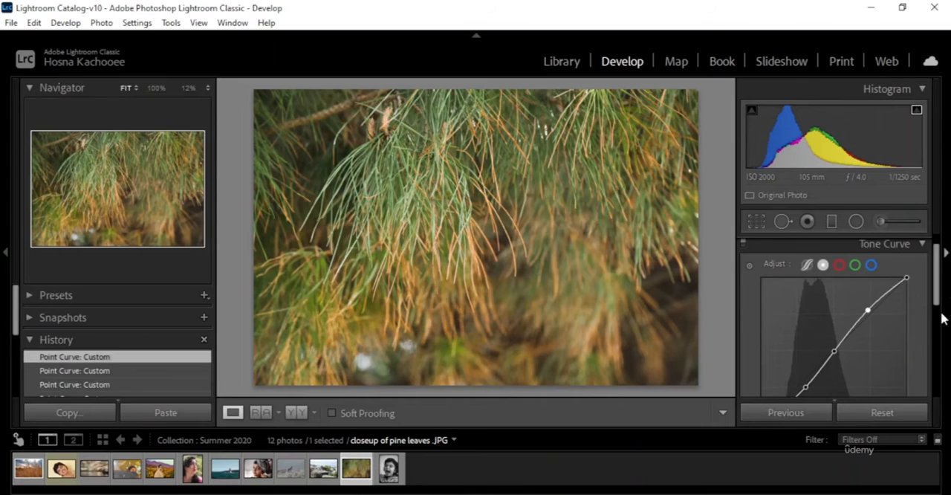
{"action": "scroll", "coordinate": [925, 304], "scroll_direction": "down", "scroll_amount": 2}
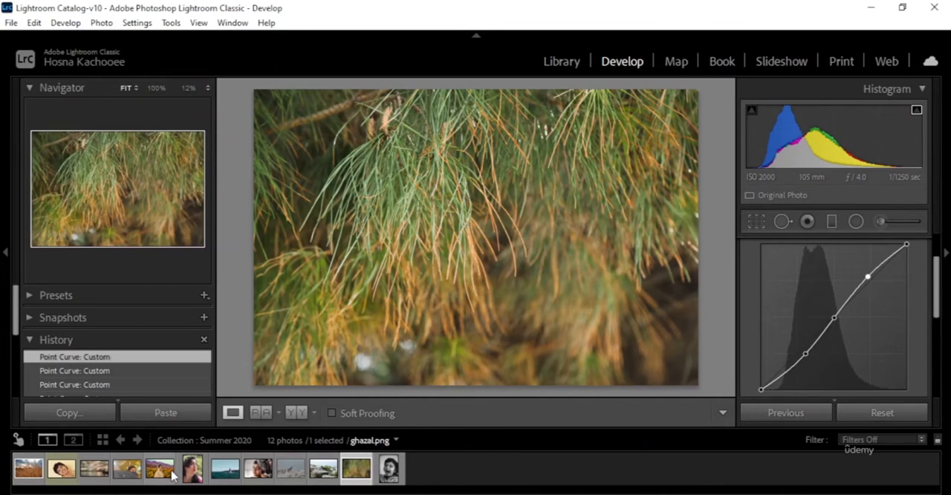
{"action": "left_click", "coordinate": [398, 471]}
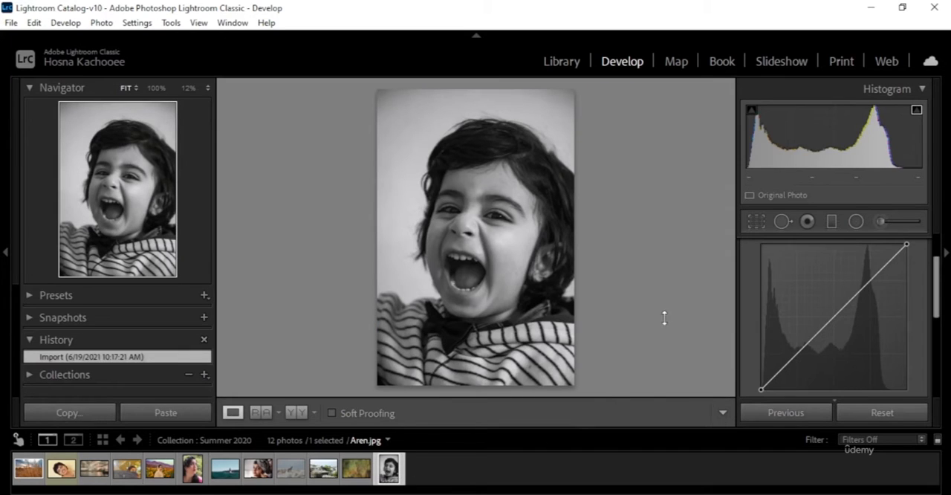
{"action": "left_click", "coordinate": [809, 343]}
{"action": "left_click", "coordinate": [878, 275]}
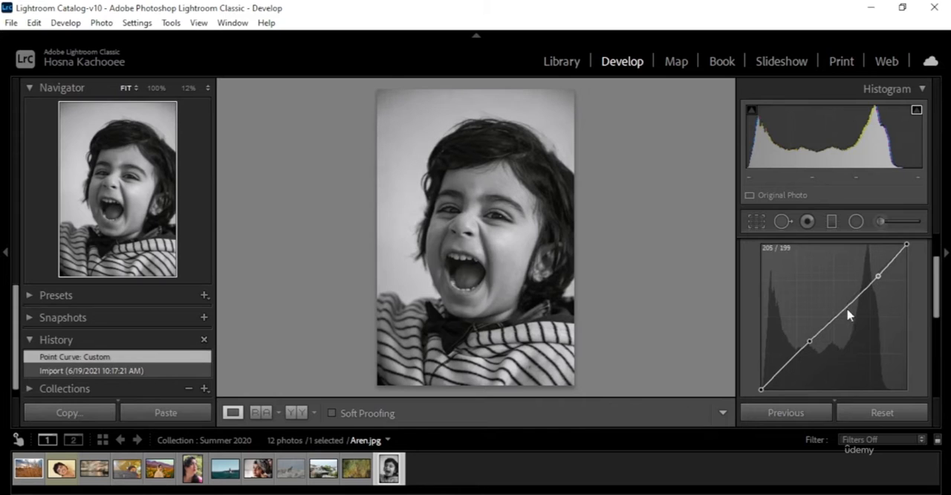
{"action": "left_click", "coordinate": [839, 314]}
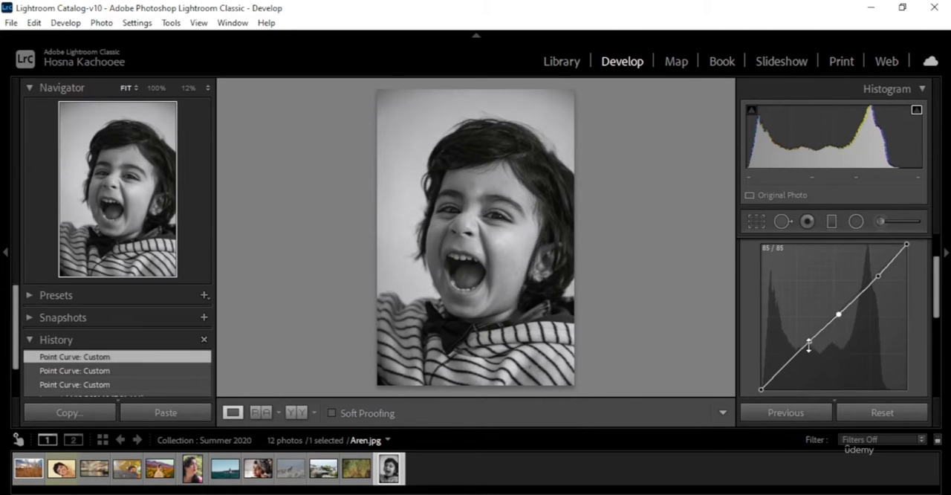
Step: Lower the portrait's shadows point, raise the highlights point to about 199 input and 208 output, and slightly darken the midtones point
{"action": "left_click_drag", "start_coordinate": [810, 342], "coordinate": [811, 347]}
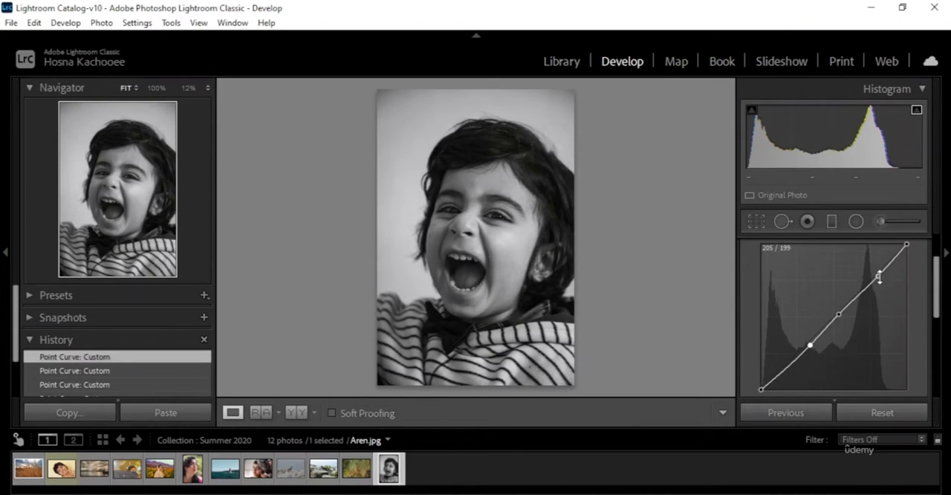
{"action": "left_click_drag", "start_coordinate": [878, 275], "coordinate": [876, 275]}
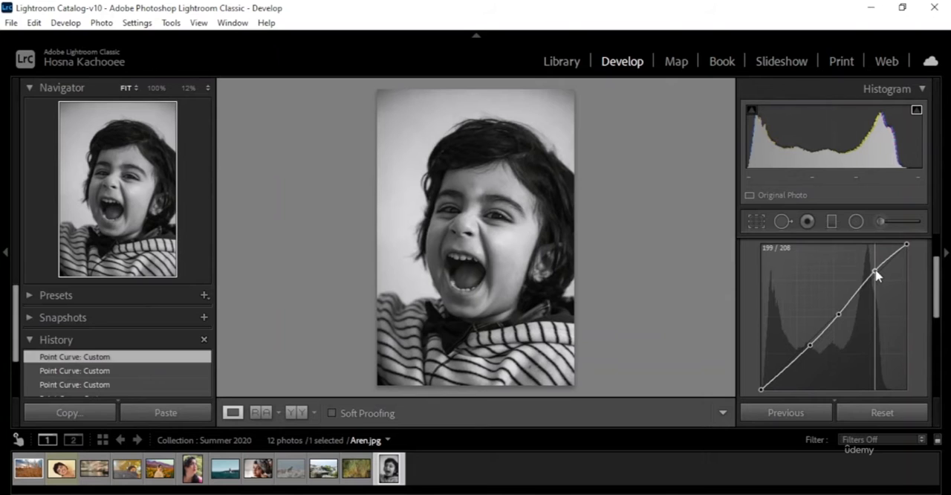
{"action": "left_click_drag", "start_coordinate": [840, 319], "coordinate": [842, 313]}
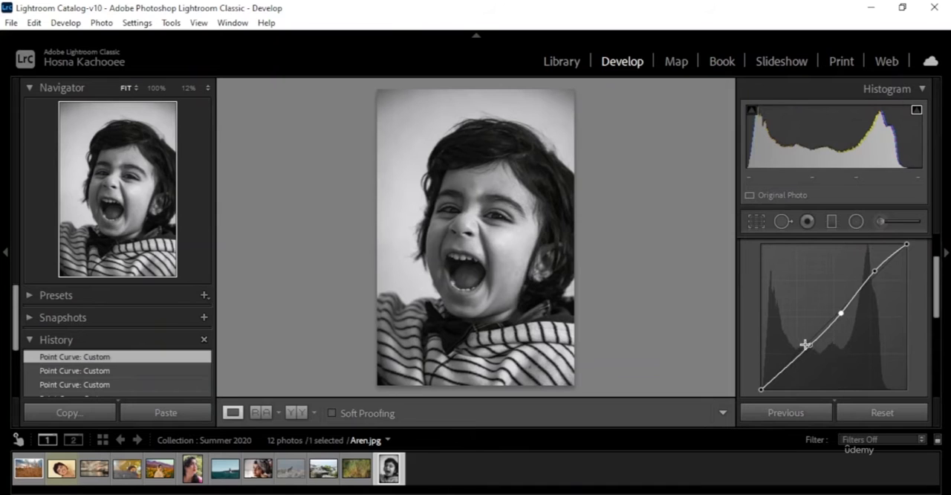
Step: Fine-tune the portrait's curve by nudging the shadows and highlights points and lifting the midtones point slightly
{"action": "left_click_drag", "start_coordinate": [809, 345], "coordinate": [805, 352]}
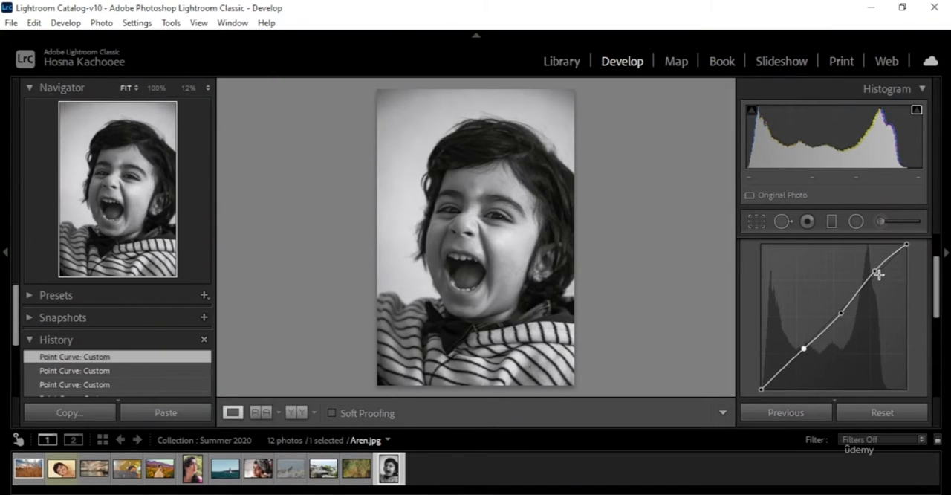
{"action": "left_click_drag", "start_coordinate": [875, 270], "coordinate": [878, 269]}
{"action": "left_click_drag", "start_coordinate": [845, 320], "coordinate": [843, 315]}
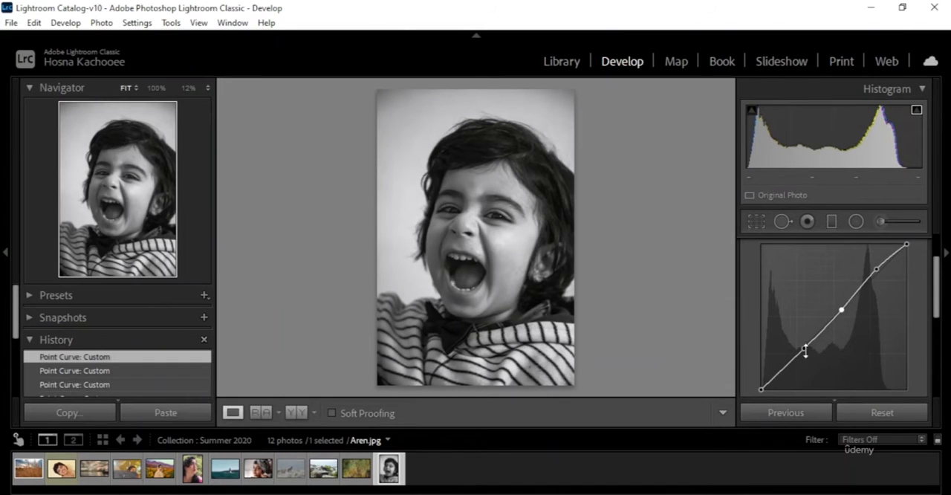
{"action": "left_click_drag", "start_coordinate": [803, 350], "coordinate": [804, 357]}
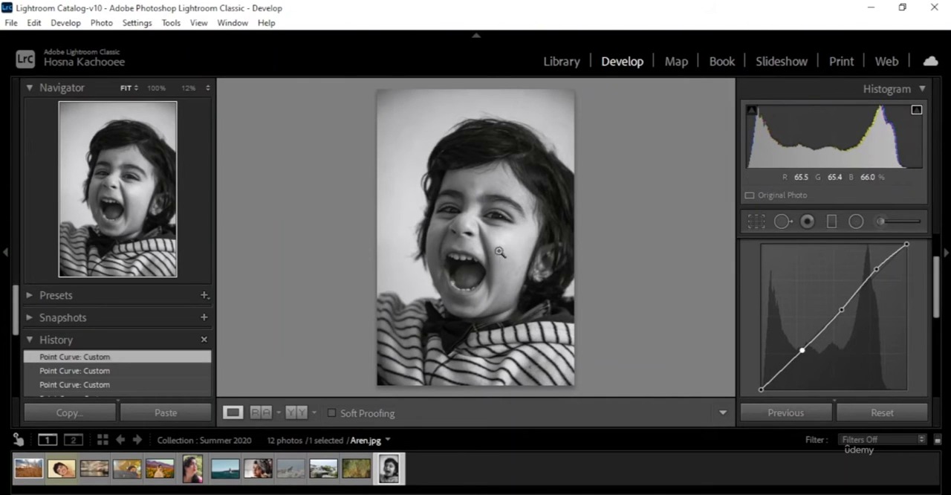
Step: Compare the portrait before and after side by side, and lower the highlights point slightly
{"action": "left_click", "coordinate": [296, 412]}
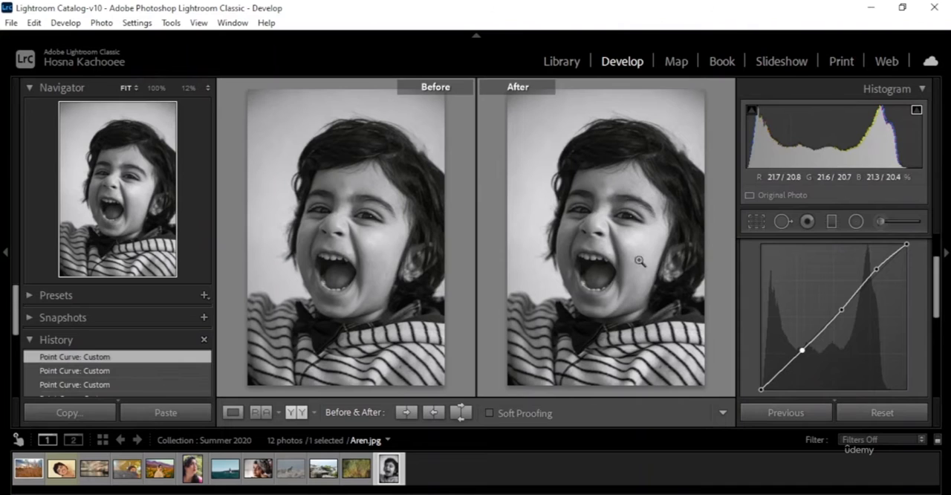
{"action": "left_click_drag", "start_coordinate": [878, 270], "coordinate": [879, 277]}
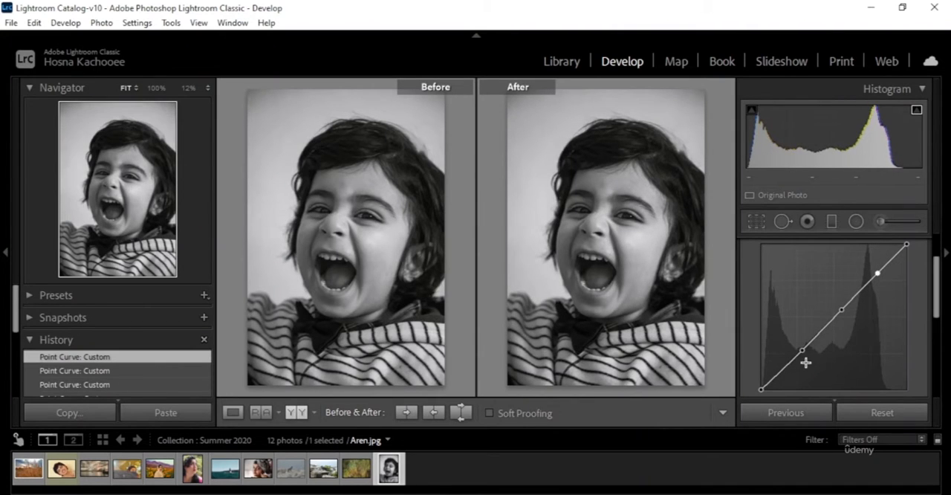
Step: Raise the portrait's shadows and midtones points slightly on the tone curve
{"action": "left_click_drag", "start_coordinate": [806, 351], "coordinate": [803, 349]}
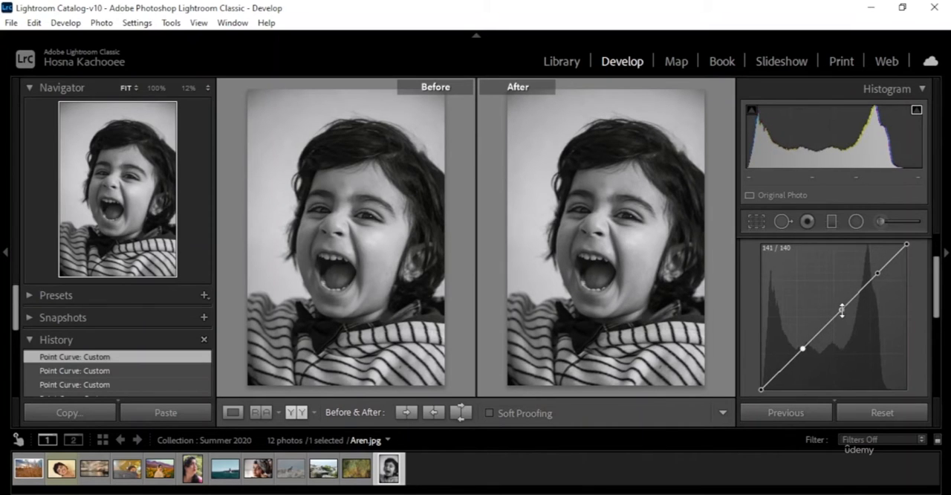
{"action": "mouse_move", "coordinate": [842, 308]}
{"action": "left_mouse_down"}
{"action": "mouse_move", "coordinate": [845, 318]}
{"action": "mouse_move", "coordinate": [840, 309]}
{"action": "left_mouse_up"}
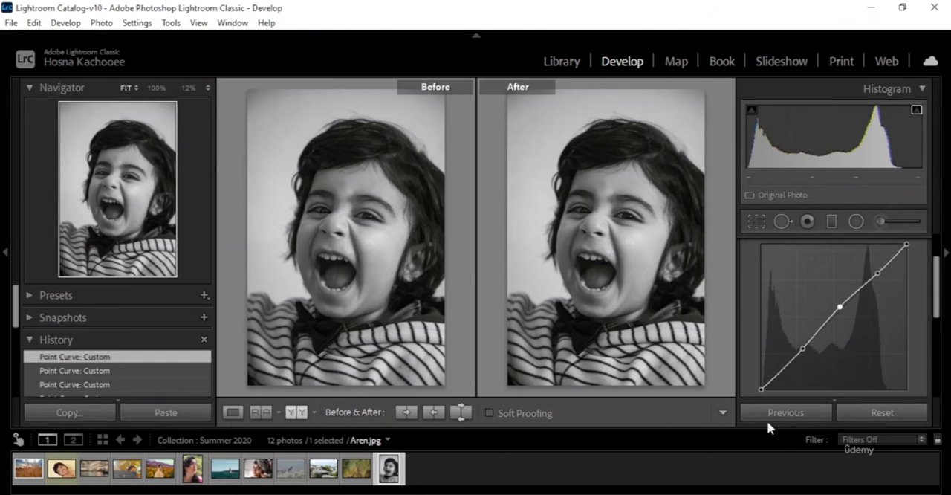
Step: Try shifting the portrait's midtones with an extra point close to the existing midtones point, and undo those changes
{"action": "left_click", "coordinate": [834, 314]}
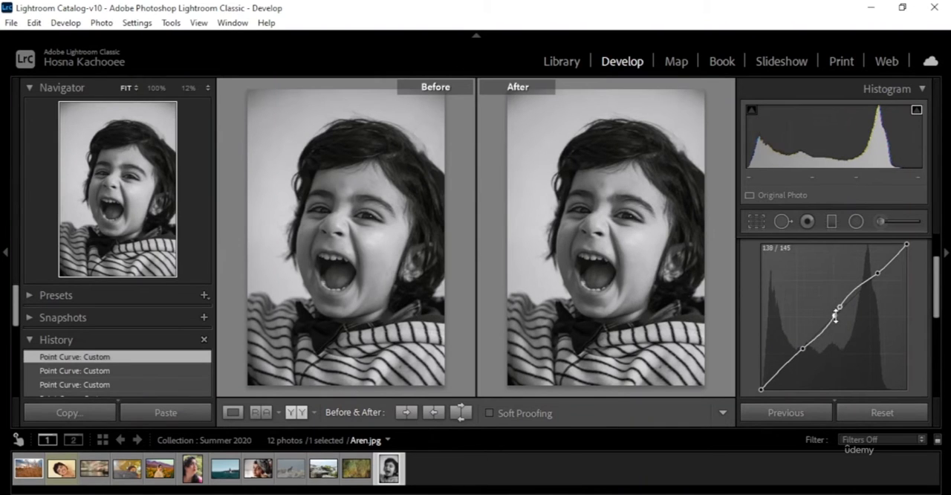
{"action": "mouse_move", "coordinate": [834, 314]}
{"action": "left_mouse_down"}
{"action": "mouse_move", "coordinate": [838, 324]}
{"action": "mouse_move", "coordinate": [837, 306]}
{"action": "mouse_move", "coordinate": [834, 315]}
{"action": "left_mouse_up"}
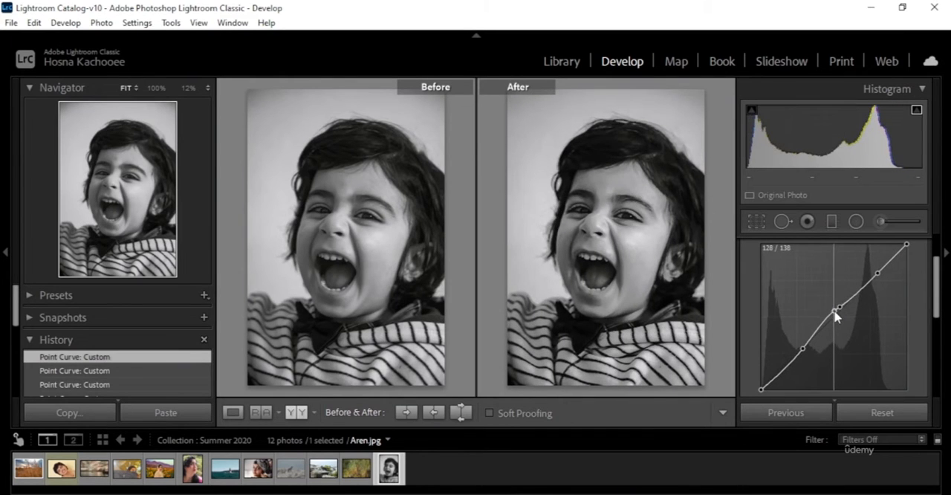
{"action": "key", "text": "ctrl+z"}
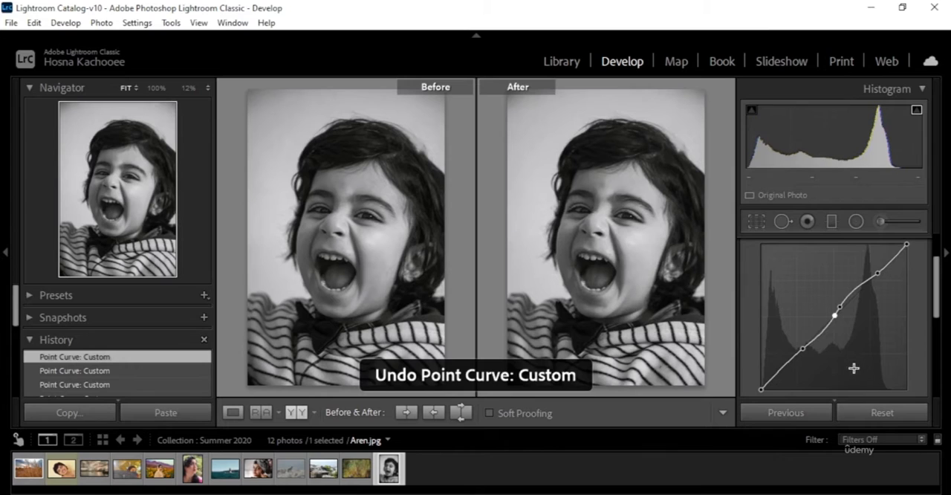
{"action": "key", "text": "ctrl+z"}
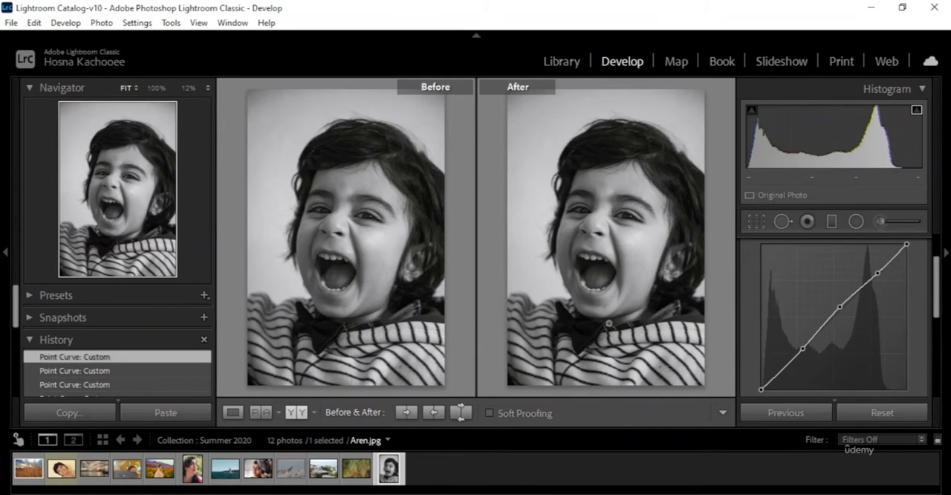
Step: Leave the portrait comparison and give the tractor field photo a gentle S-curve with lowered shadows, raised highlights and a midtones point
{"action": "left_click", "coordinate": [232, 412]}
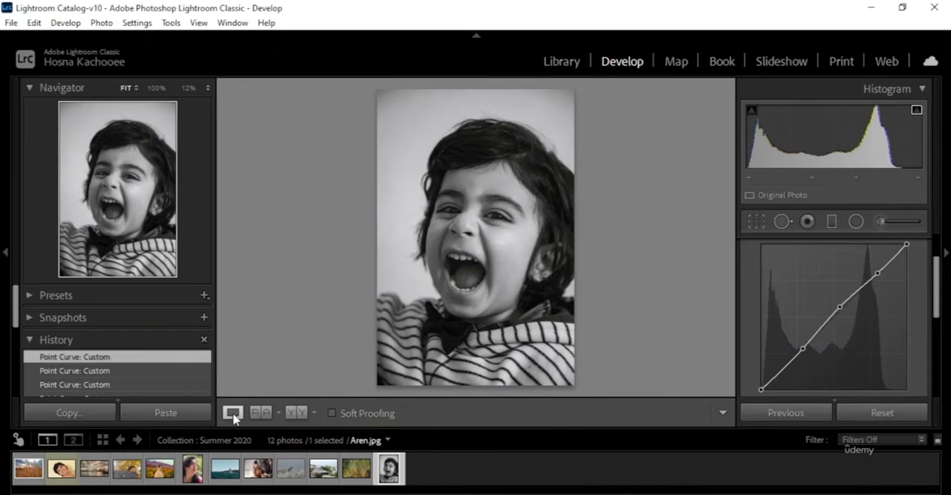
{"action": "scroll", "coordinate": [861, 320], "scroll_direction": "up", "scroll_amount": 1}
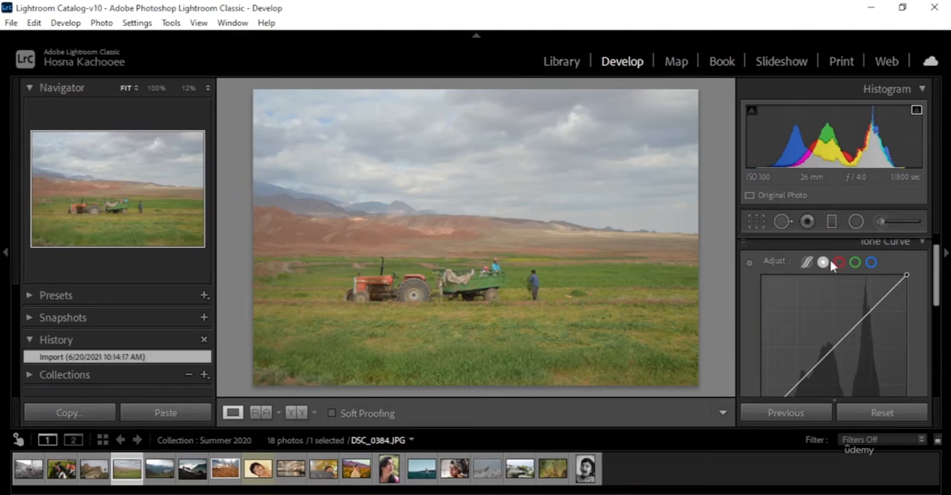
{"action": "scroll", "coordinate": [925, 290], "scroll_direction": "down", "scroll_amount": 1}
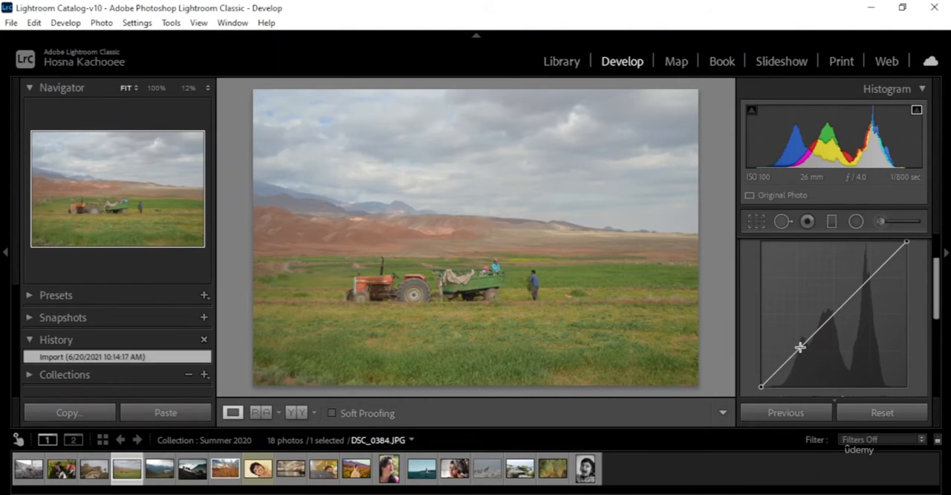
{"action": "left_click_drag", "start_coordinate": [799, 347], "coordinate": [806, 355]}
{"action": "left_click_drag", "start_coordinate": [873, 277], "coordinate": [871, 271]}
{"action": "mouse_move", "coordinate": [839, 308]}
{"action": "left_mouse_down"}
{"action": "mouse_move", "coordinate": [842, 318]}
{"action": "mouse_move", "coordinate": [835, 309]}
{"action": "left_mouse_up"}
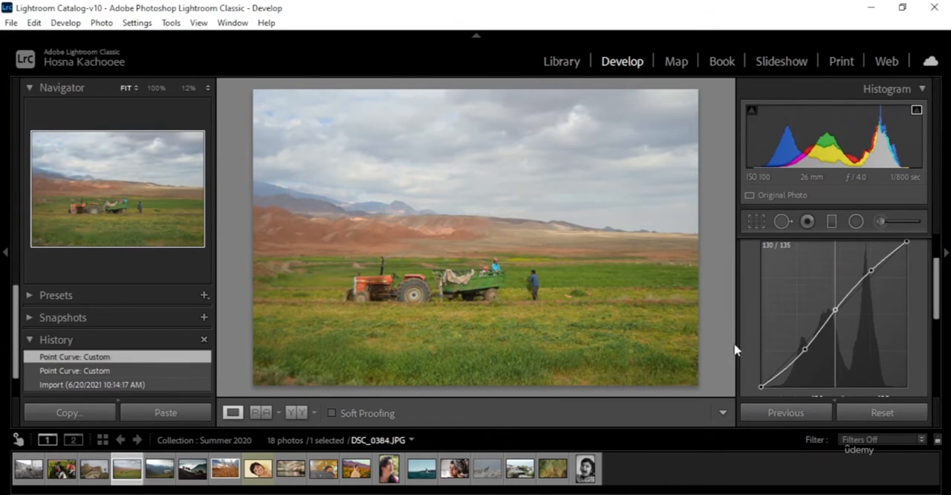
Step: Compare the tractor photo before and after side by side, and switch its tone curve to the green channel
{"action": "left_click", "coordinate": [296, 412]}
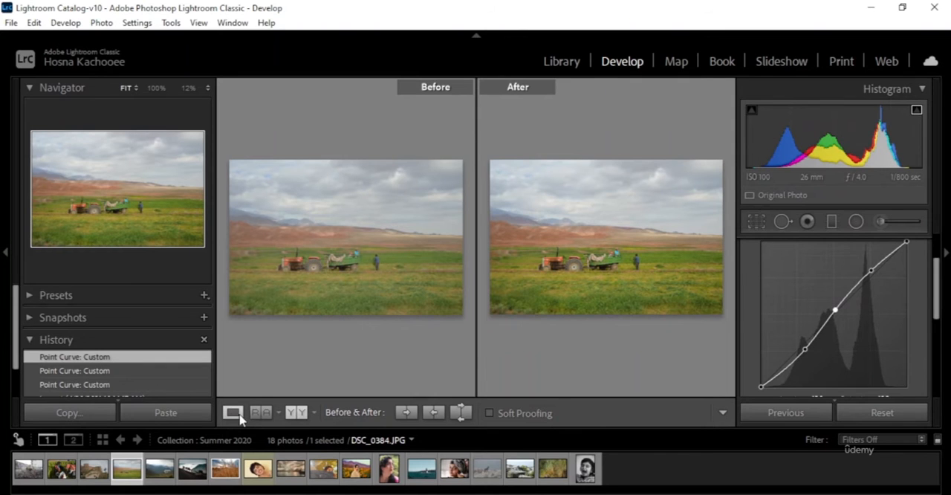
{"action": "key", "text": "y"}
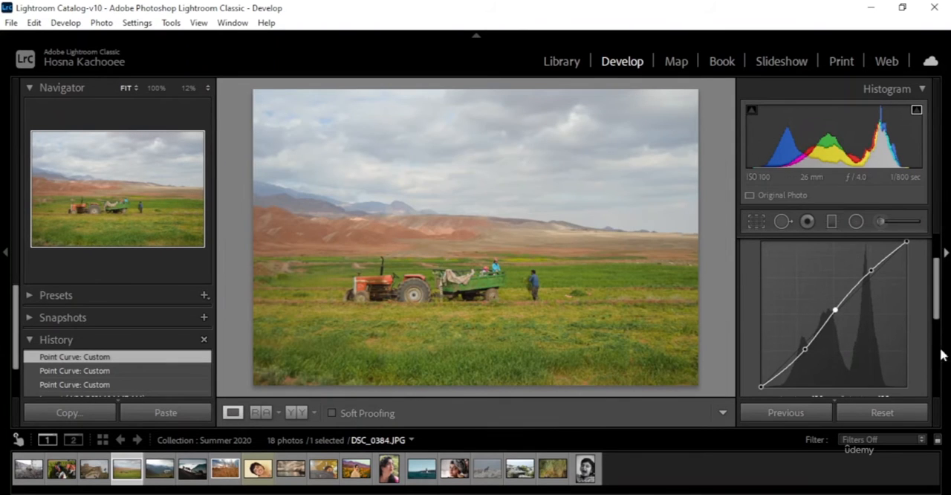
{"action": "scroll", "coordinate": [902, 291], "scroll_direction": "up", "scroll_amount": 1}
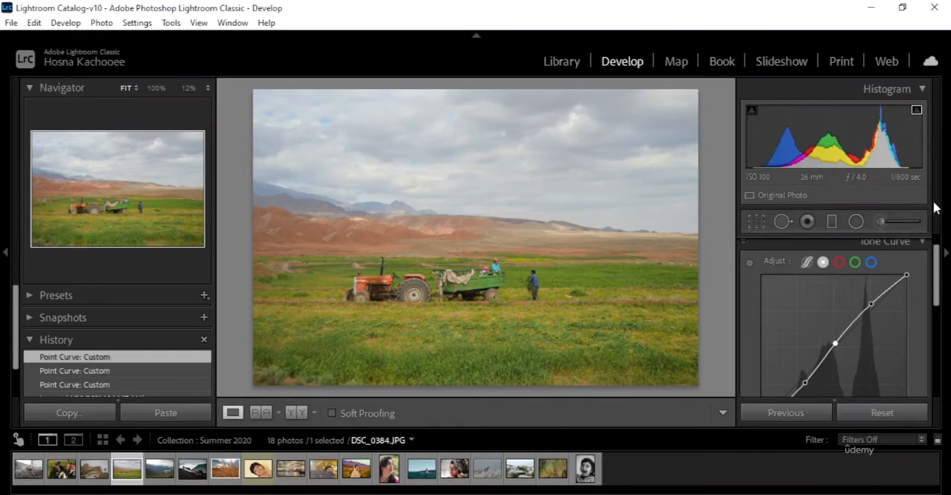
{"action": "left_click", "coordinate": [856, 263]}
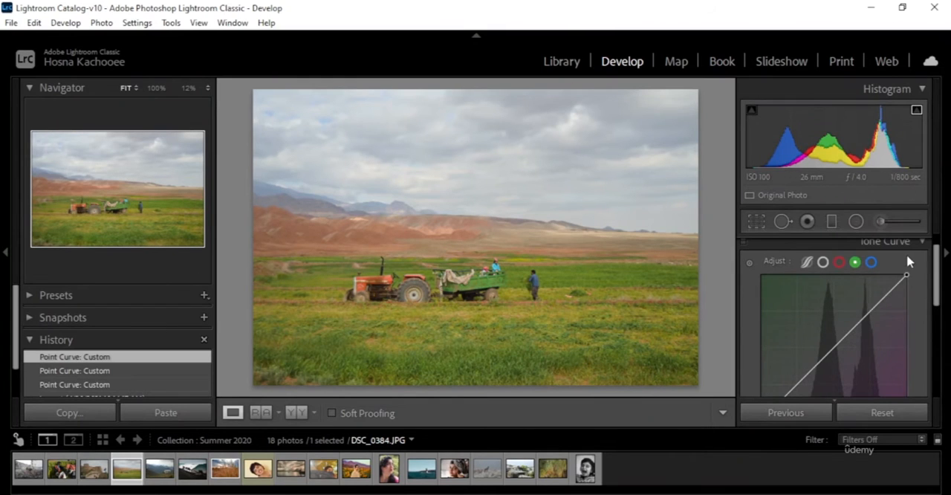
{"action": "scroll", "coordinate": [925, 275], "scroll_direction": "down", "scroll_amount": 1}
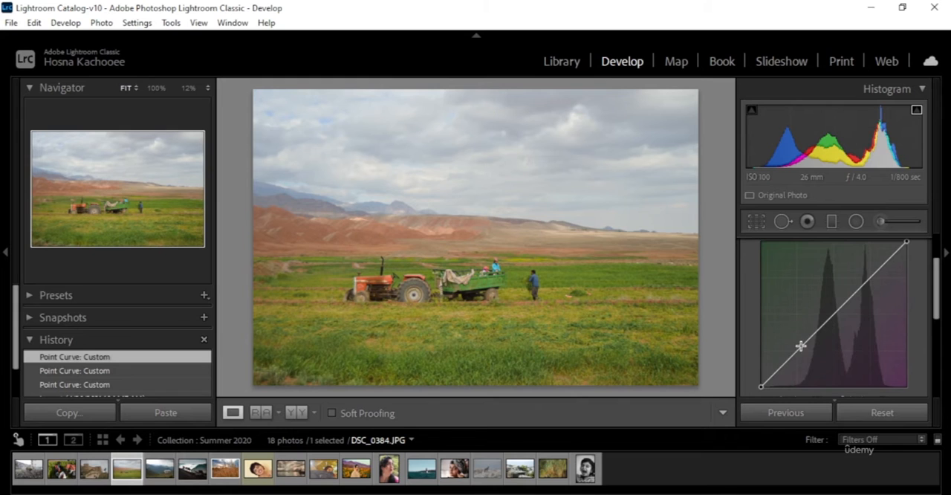
Step: Try a strongly raised shadows point and lowered highlights points on the green curve, and undo all green channel changes
{"action": "left_click_drag", "start_coordinate": [799, 355], "coordinate": [801, 340]}
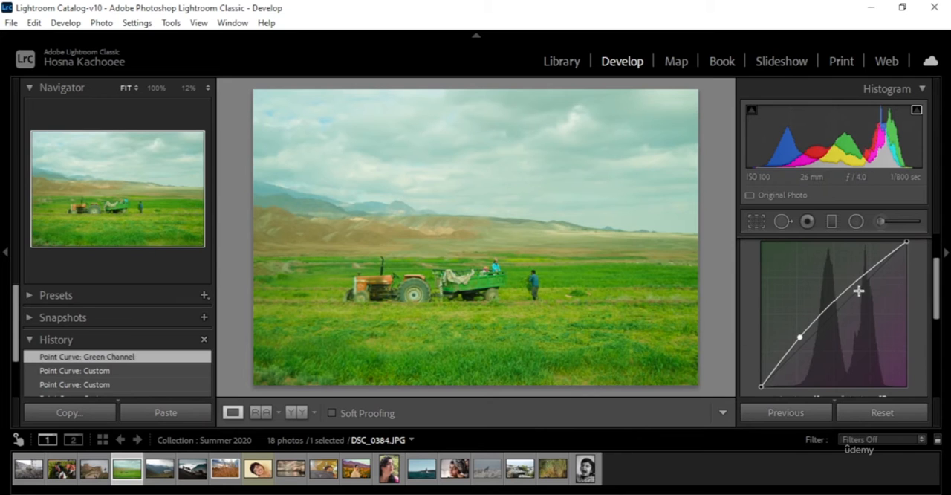
{"action": "left_click_drag", "start_coordinate": [833, 299], "coordinate": [864, 296]}
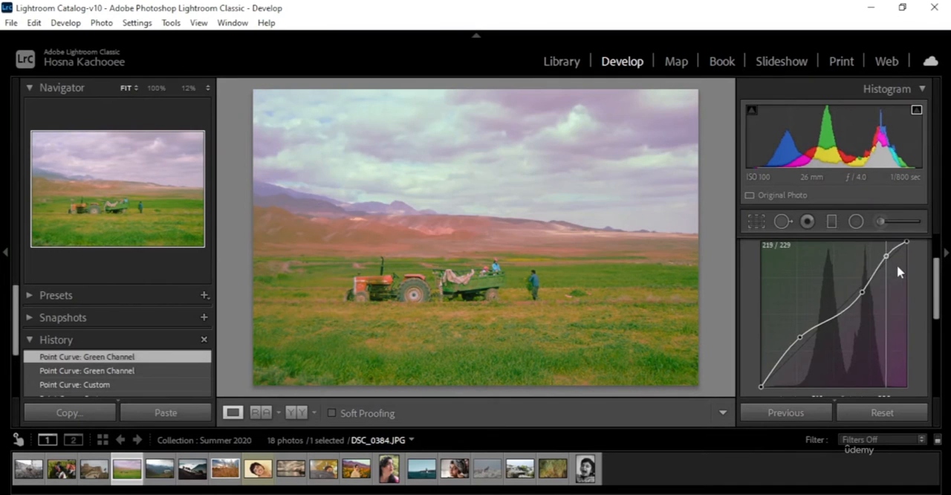
{"action": "left_click_drag", "start_coordinate": [897, 265], "coordinate": [897, 270]}
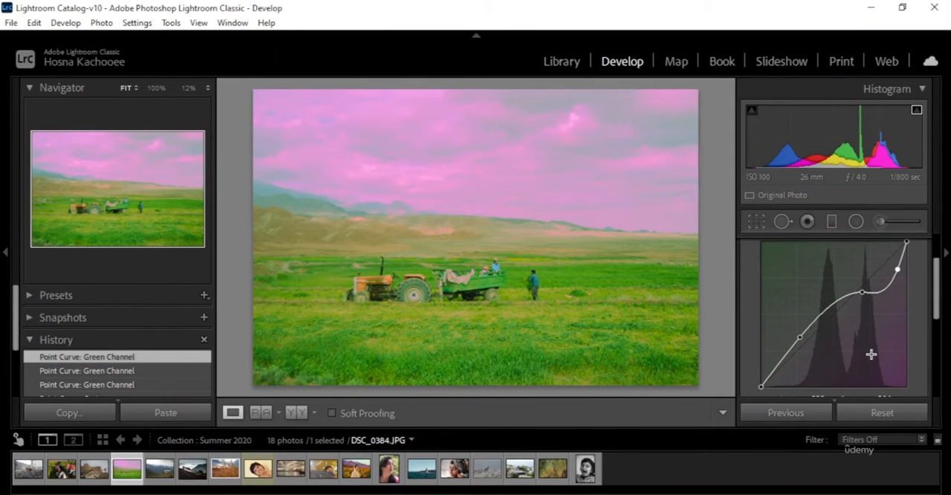
{"action": "key", "text": "ctrl+z"}
{"action": "key", "text": "ctrl+z"}
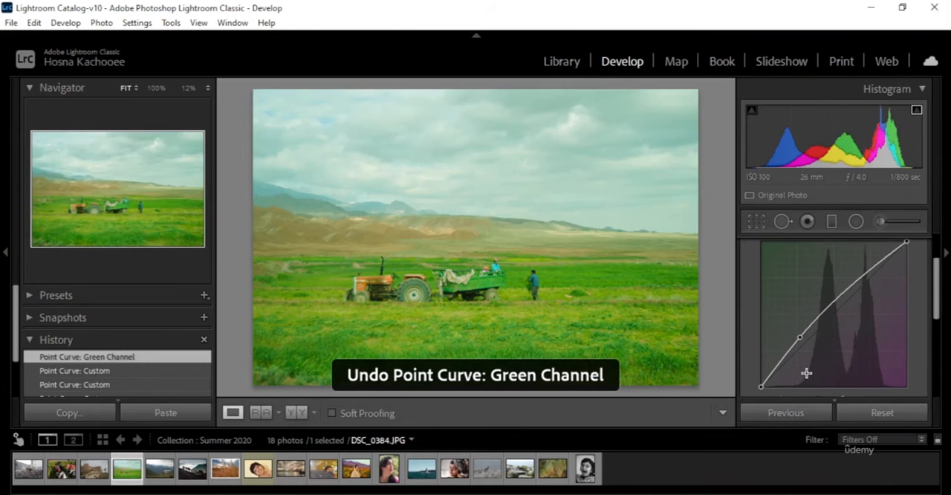
{"action": "key", "text": "ctrl+z"}
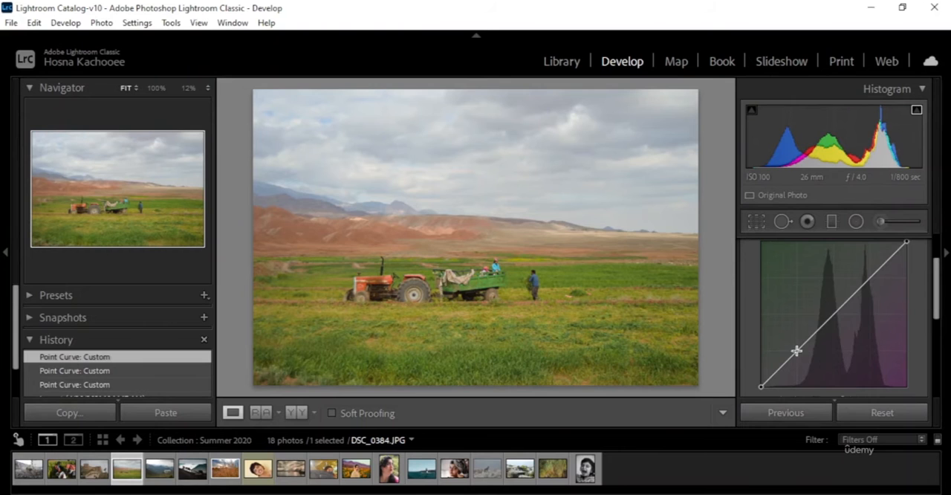
Step: Add a shadows point close to the diagonal and a slightly lowered highlights point to the green channel curve
{"action": "left_click_drag", "start_coordinate": [796, 349], "coordinate": [797, 354]}
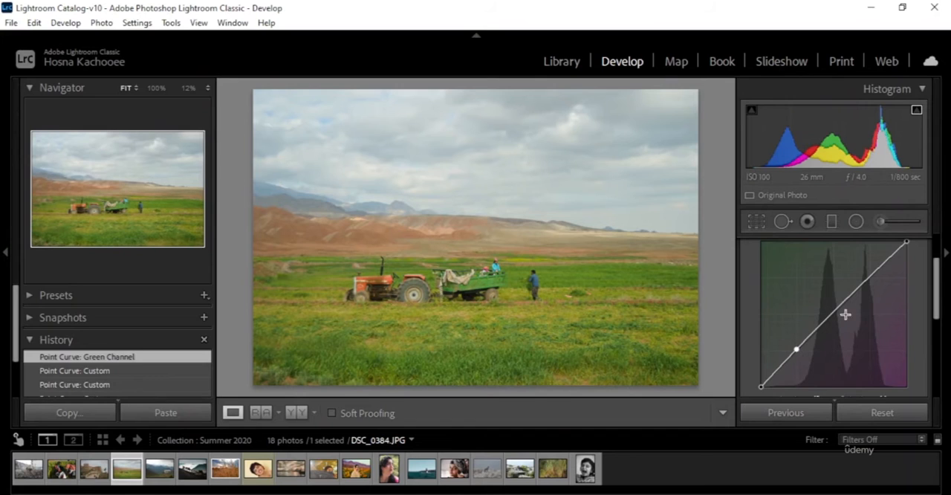
{"action": "mouse_move", "coordinate": [866, 278]}
{"action": "left_mouse_down"}
{"action": "mouse_move", "coordinate": [877, 288]}
{"action": "mouse_move", "coordinate": [872, 280]}
{"action": "left_mouse_up"}
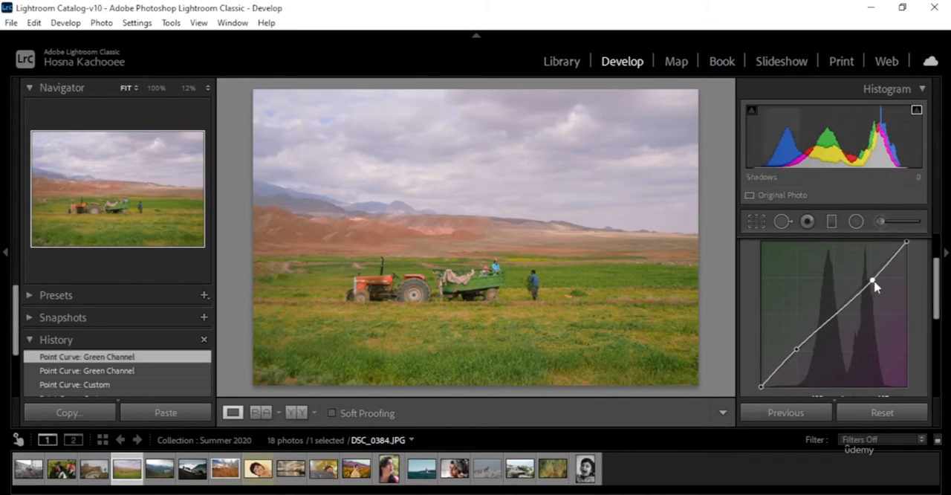
Step: Add three midtone points between the green curve's shadows and highlights using the targeted adjustment tool, and compare before and after
{"action": "scroll", "coordinate": [916, 310], "scroll_direction": "up", "scroll_amount": 1}
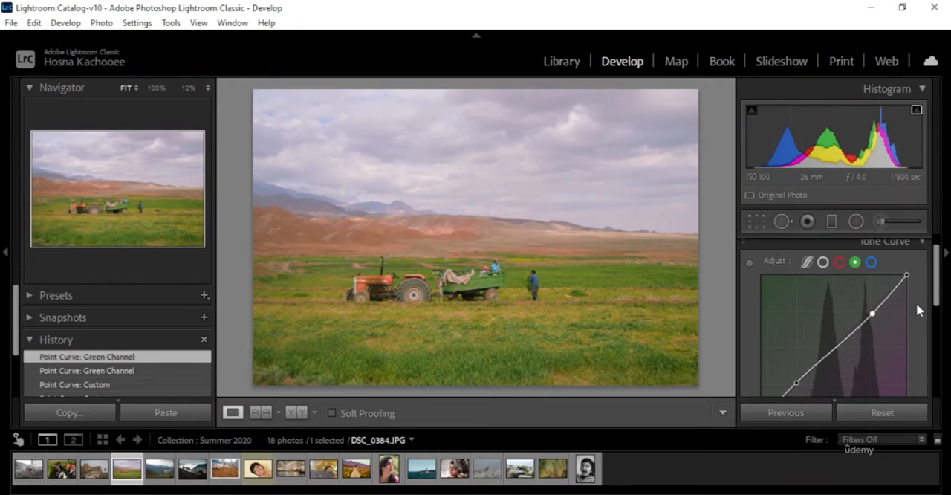
{"action": "left_click", "coordinate": [748, 262]}
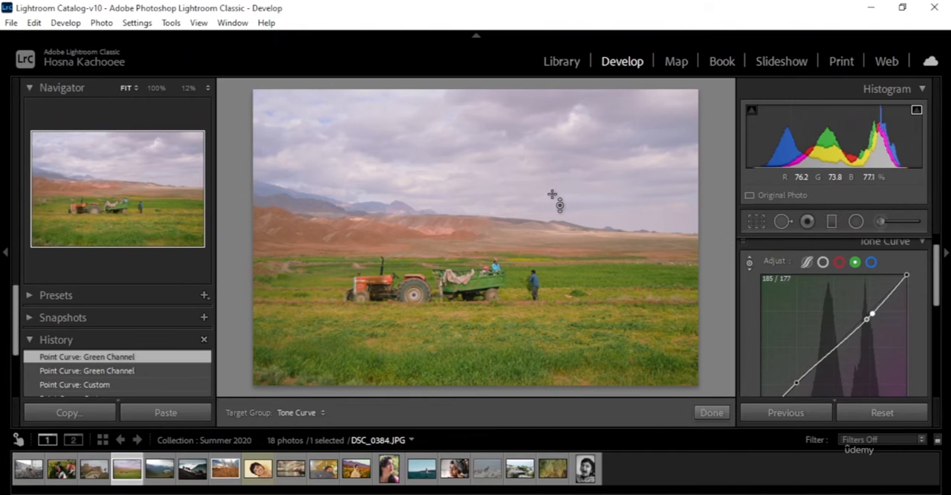
{"action": "left_click", "coordinate": [618, 107]}
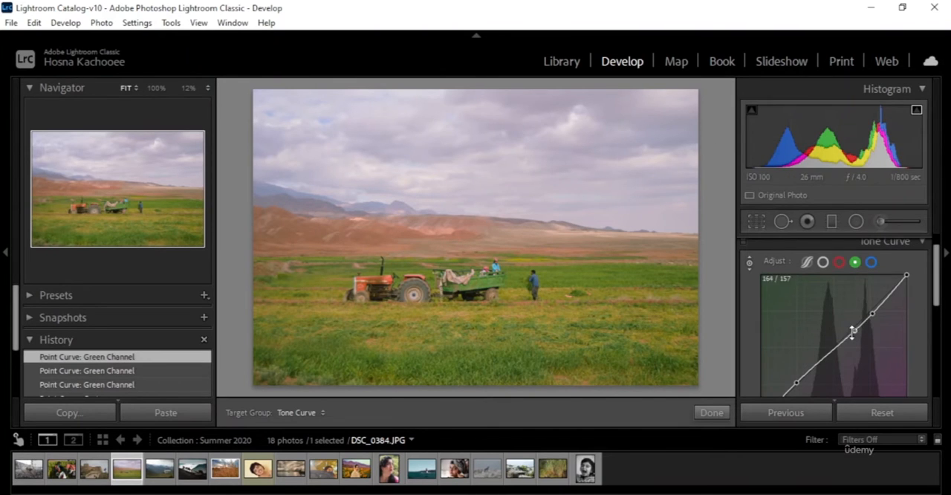
{"action": "left_click_drag", "start_coordinate": [855, 330], "coordinate": [855, 335]}
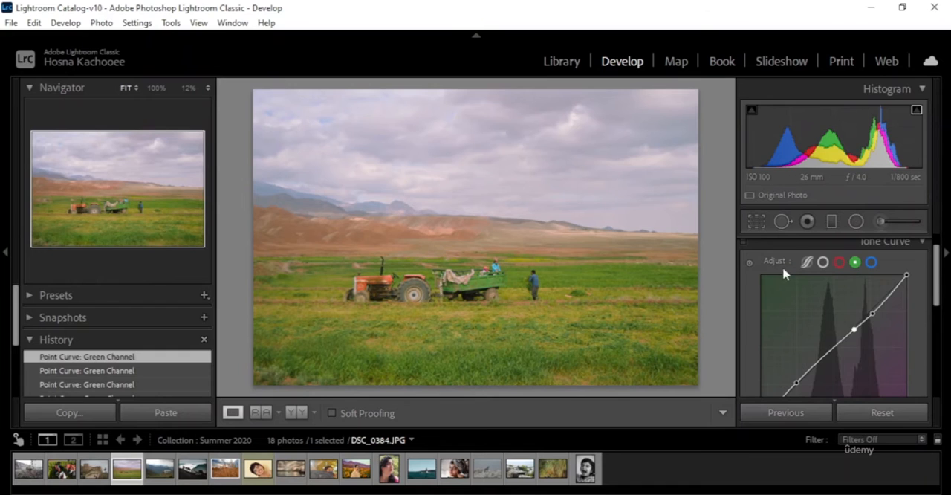
{"action": "left_click", "coordinate": [750, 265]}
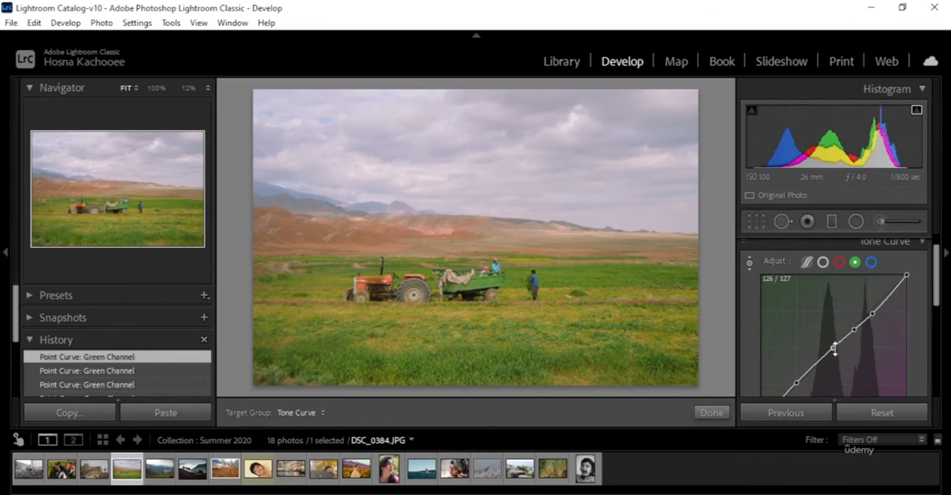
{"action": "mouse_move", "coordinate": [834, 349]}
{"action": "left_mouse_down"}
{"action": "mouse_move", "coordinate": [838, 356]}
{"action": "mouse_move", "coordinate": [823, 336]}
{"action": "mouse_move", "coordinate": [836, 350]}
{"action": "left_mouse_up"}
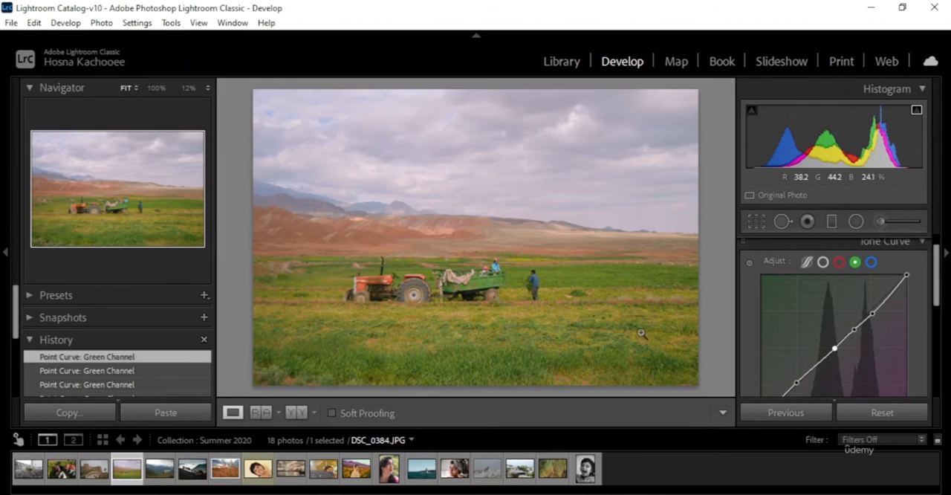
{"action": "left_click", "coordinate": [748, 262]}
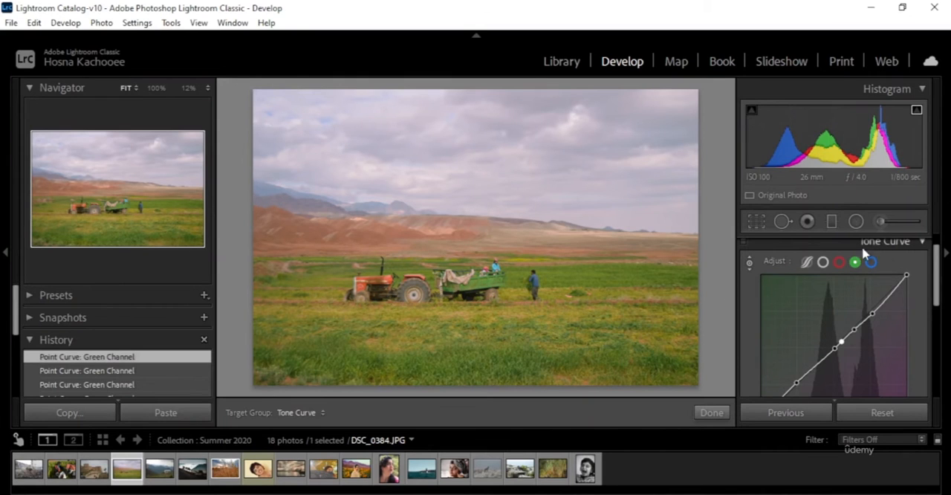
{"action": "mouse_move", "coordinate": [842, 342]}
{"action": "left_mouse_down"}
{"action": "mouse_move", "coordinate": [857, 351]}
{"action": "mouse_move", "coordinate": [841, 334]}
{"action": "mouse_move", "coordinate": [855, 349]}
{"action": "mouse_move", "coordinate": [849, 341]}
{"action": "left_mouse_up"}
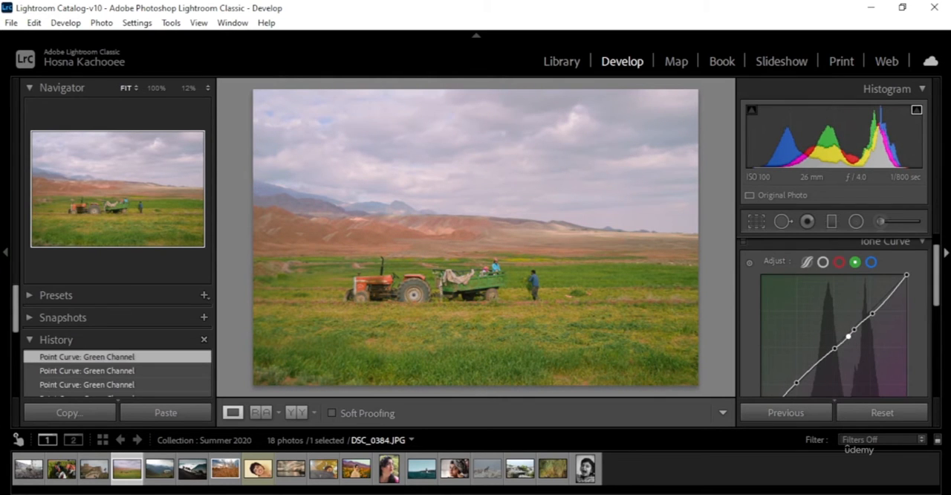
{"action": "left_click", "coordinate": [299, 413]}
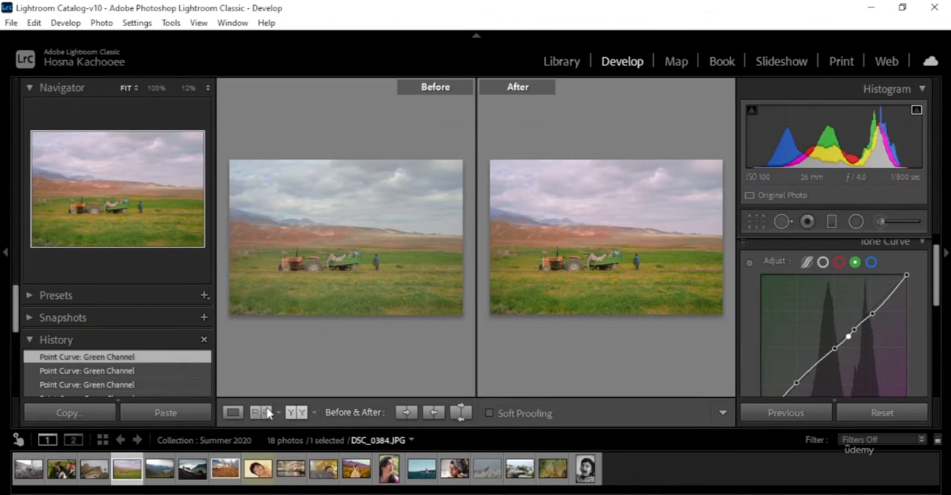
{"action": "left_click", "coordinate": [232, 413]}
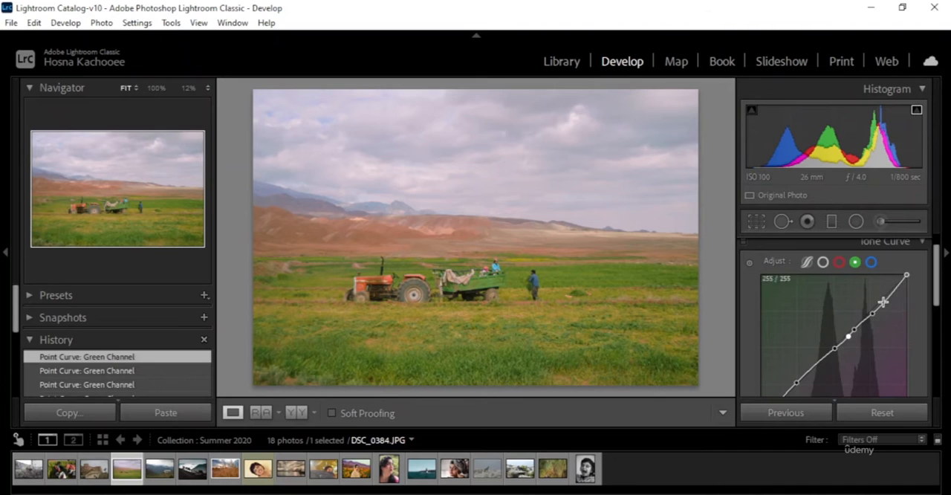
Step: Switch the tone curve to the red channel and add a raised shadows point at about 66 input and 75 output
{"action": "left_click", "coordinate": [839, 261]}
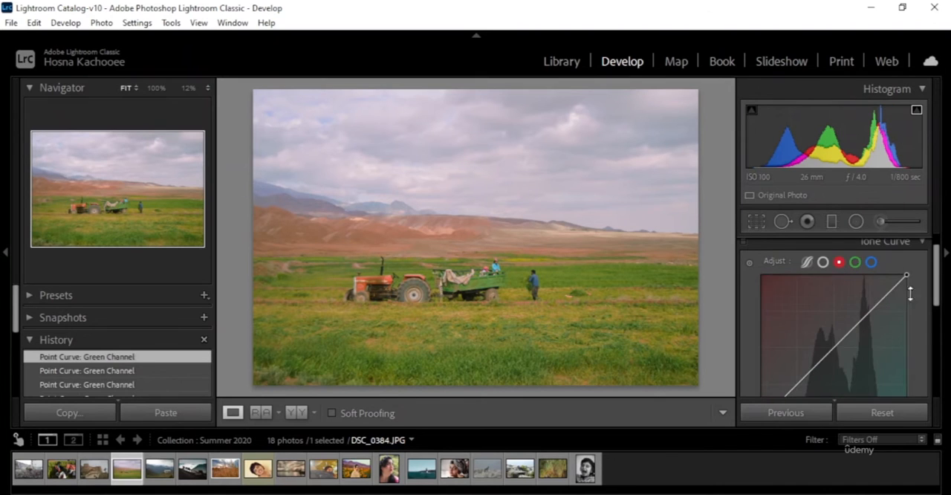
{"action": "scroll", "coordinate": [915, 325], "scroll_direction": "down", "scroll_amount": 1}
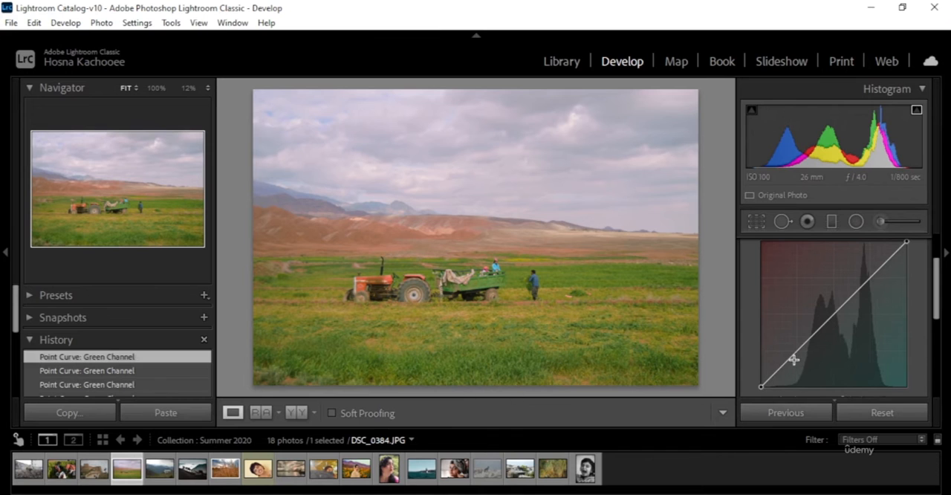
{"action": "left_click_drag", "start_coordinate": [794, 360], "coordinate": [795, 352]}
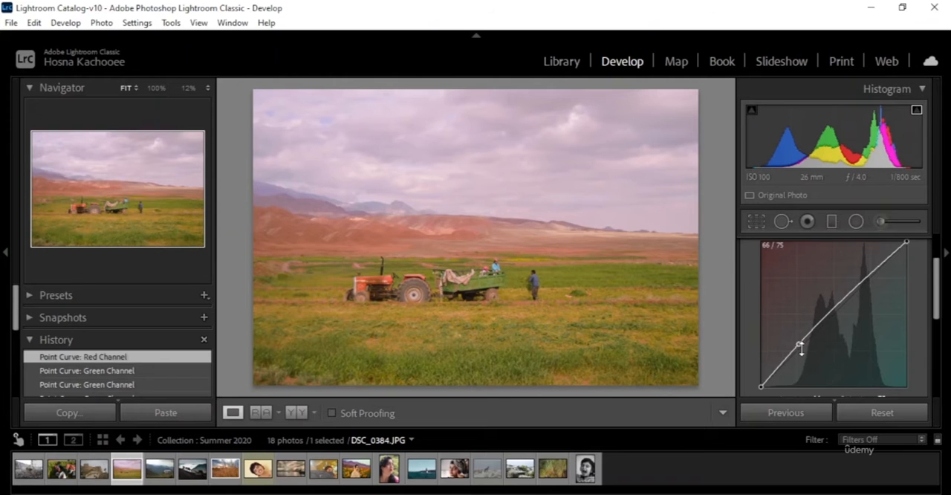
Step: Shift the red curve's shadows point near the diagonal and remove it from the curve
{"action": "mouse_move", "coordinate": [801, 349]}
{"action": "left_mouse_down"}
{"action": "mouse_move", "coordinate": [838, 334]}
{"action": "mouse_move", "coordinate": [915, 262]}
{"action": "mouse_move", "coordinate": [806, 349]}
{"action": "left_mouse_up"}
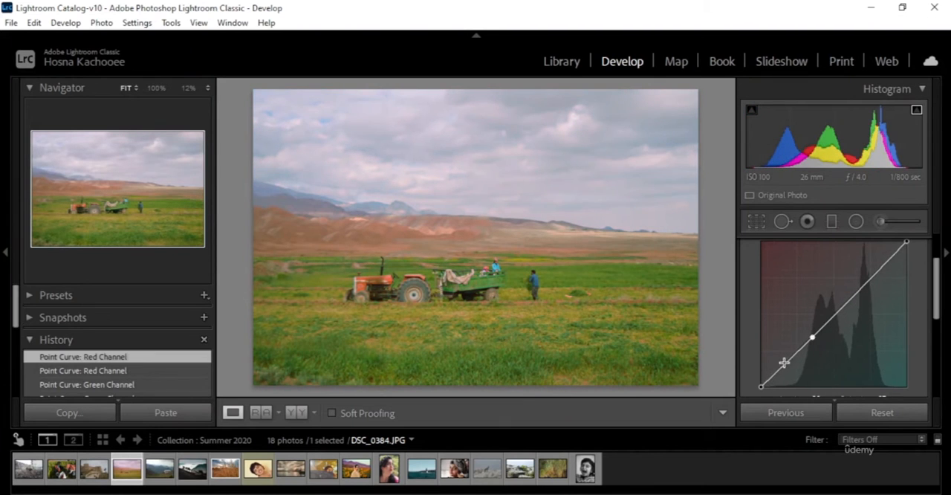
{"action": "double_click", "coordinate": [814, 338]}
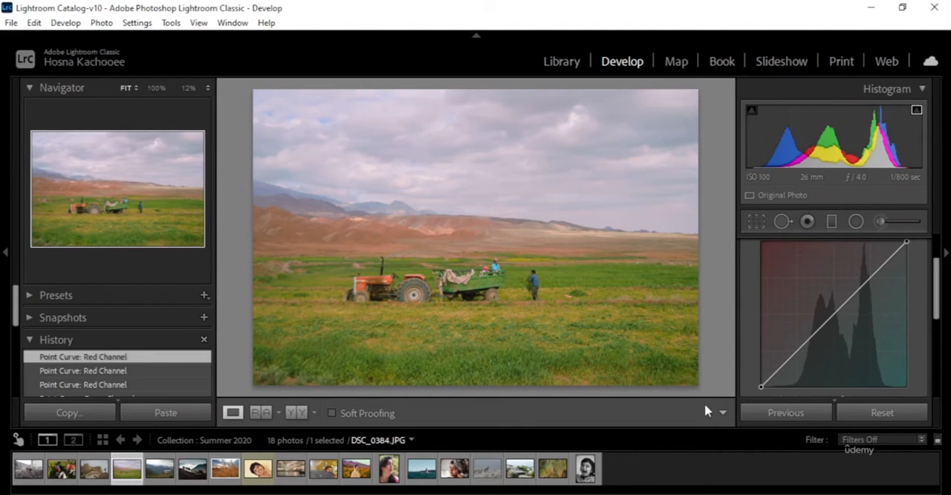
Step: Add three midtone points near the diagonal of the red channel curve using the targeted adjustment tool, slightly raising the upper two
{"action": "scroll", "coordinate": [750, 296], "scroll_direction": "up", "scroll_amount": 1}
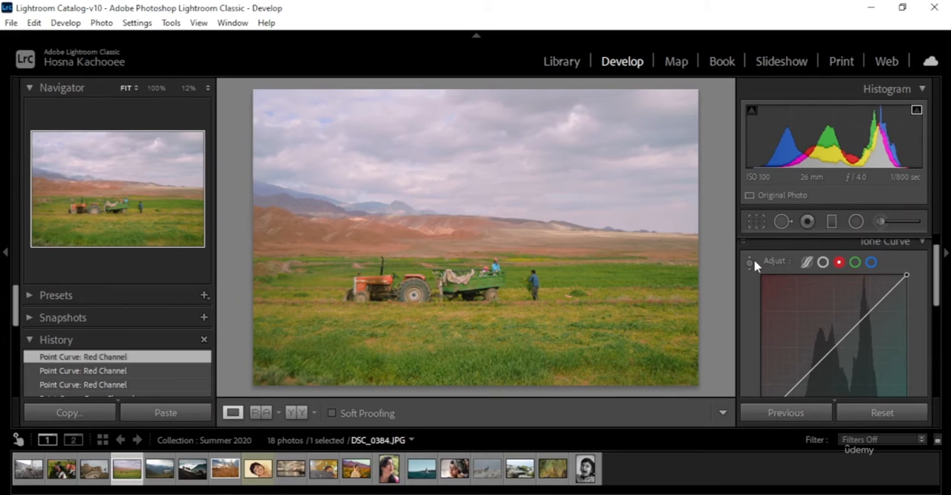
{"action": "left_click", "coordinate": [750, 262]}
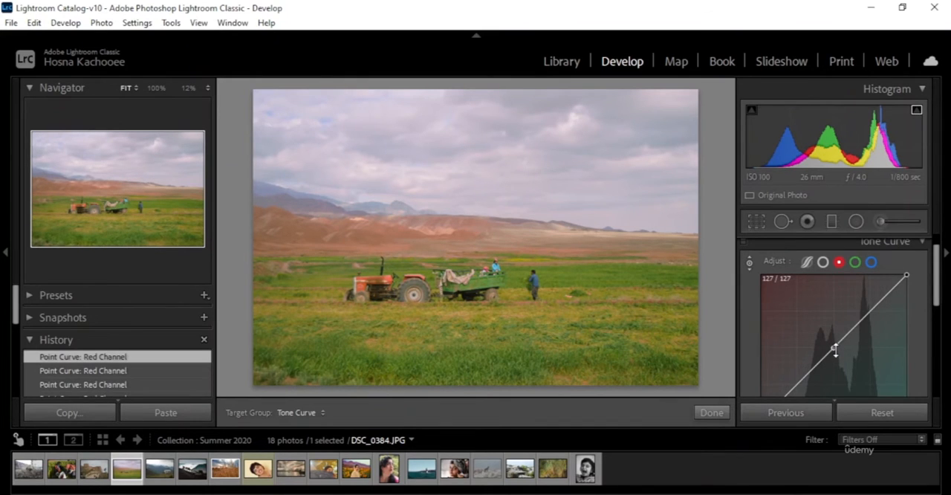
{"action": "left_click_drag", "start_coordinate": [833, 349], "coordinate": [835, 347]}
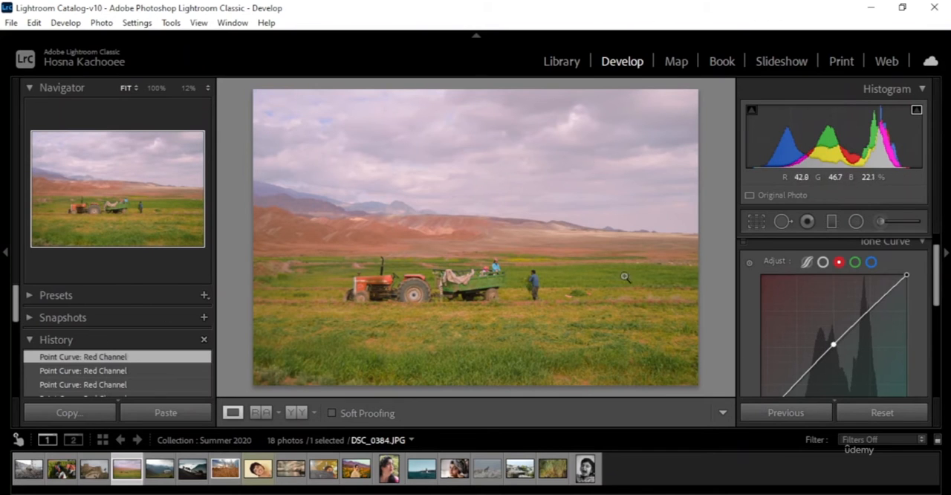
{"action": "left_click", "coordinate": [750, 262]}
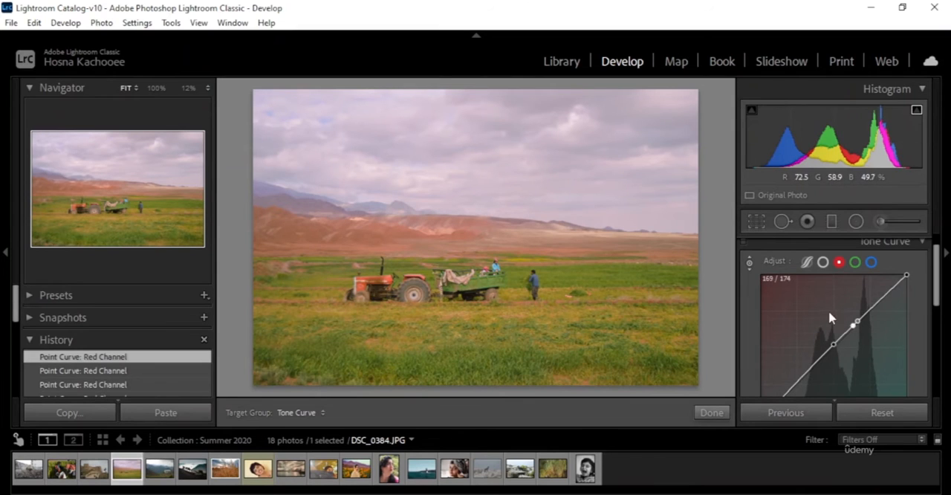
{"action": "left_click_drag", "start_coordinate": [852, 321], "coordinate": [851, 329]}
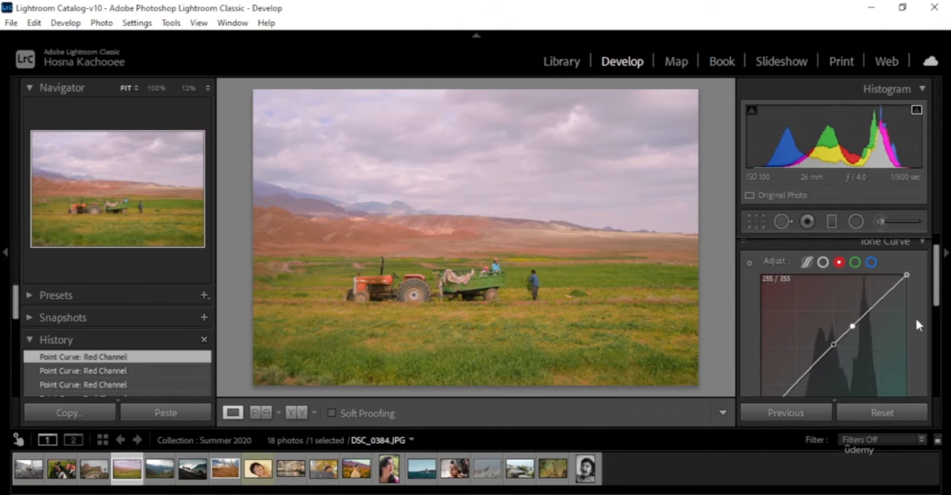
{"action": "left_click", "coordinate": [750, 263]}
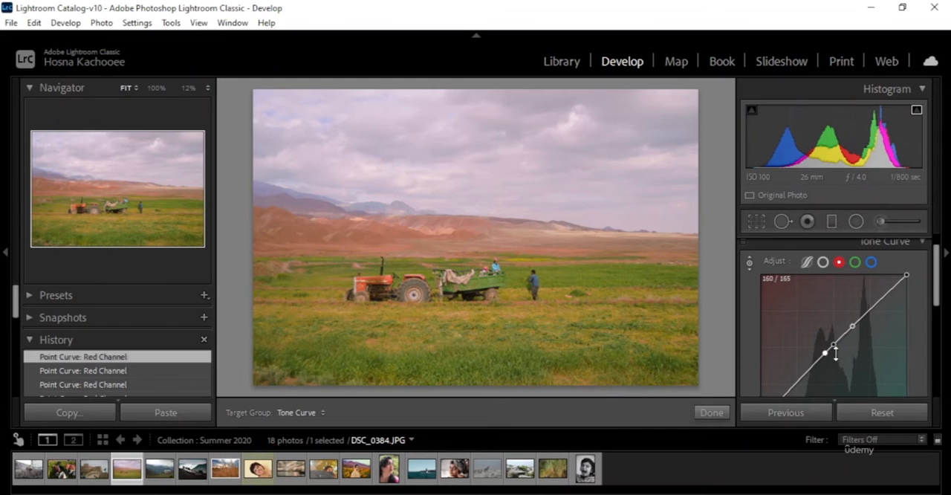
{"action": "left_click_drag", "start_coordinate": [824, 354], "coordinate": [825, 362]}
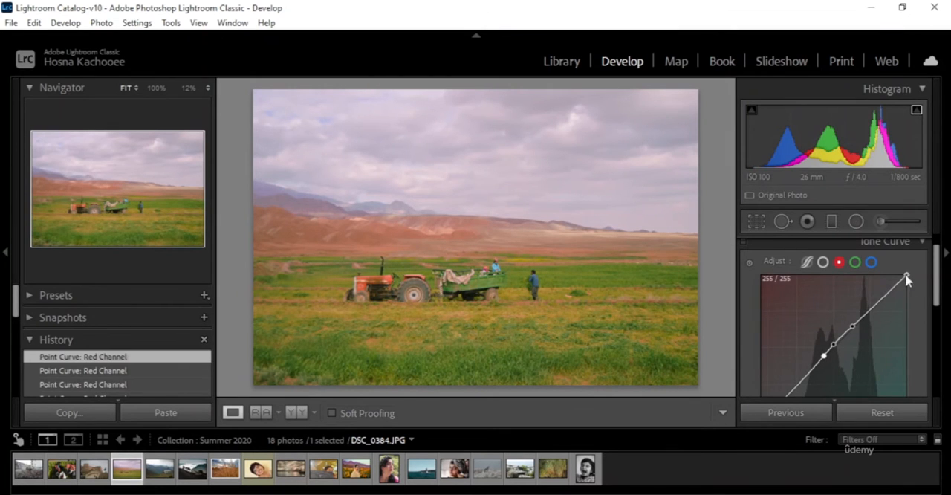
Step: Try moving the red curve's end points, raising the black point to output 99 and returning it to 0
{"action": "mouse_move", "coordinate": [906, 276]}
{"action": "left_mouse_down"}
{"action": "mouse_move", "coordinate": [877, 277]}
{"action": "mouse_move", "coordinate": [919, 276]}
{"action": "mouse_move", "coordinate": [921, 303]}
{"action": "mouse_move", "coordinate": [921, 263]}
{"action": "mouse_move", "coordinate": [932, 316]}
{"action": "mouse_move", "coordinate": [927, 276]}
{"action": "mouse_move", "coordinate": [908, 276]}
{"action": "left_mouse_up"}
{"action": "scroll", "coordinate": [886, 335], "scroll_direction": "down", "scroll_amount": 2}
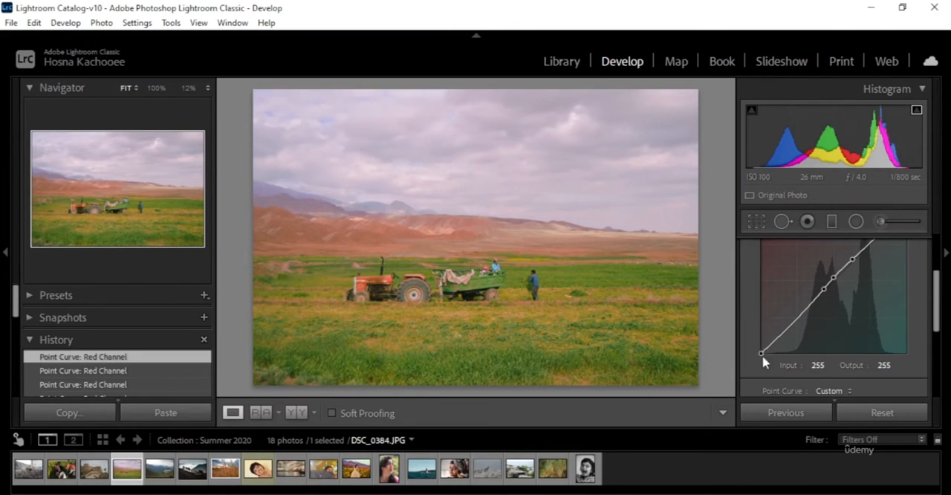
{"action": "left_click_drag", "start_coordinate": [762, 354], "coordinate": [734, 358]}
{"action": "left_click_drag", "start_coordinate": [762, 352], "coordinate": [750, 296]}
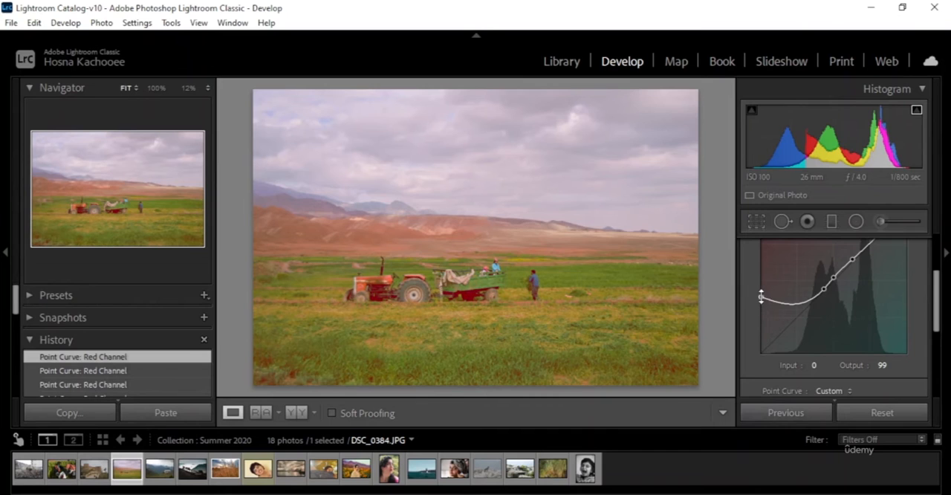
{"action": "left_click_drag", "start_coordinate": [761, 296], "coordinate": [744, 357]}
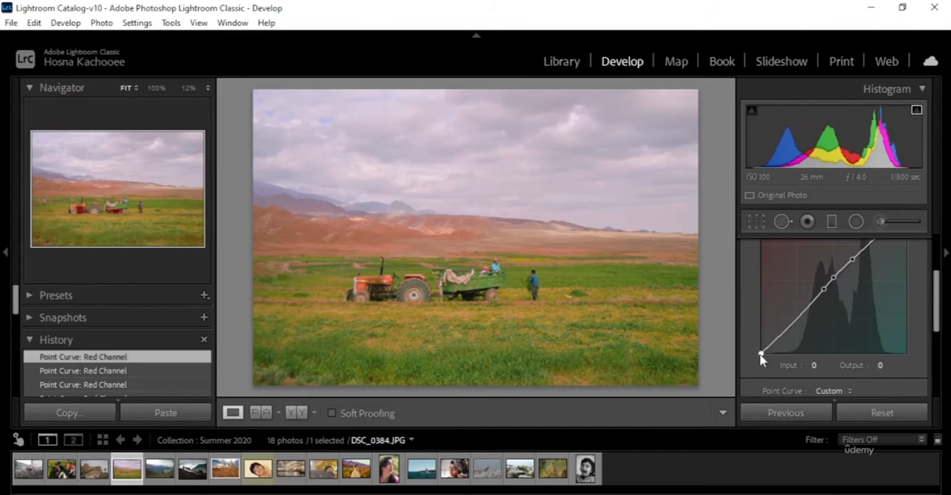
Step: Compare the tractor photo before and after the edits side by side, and return to the single-photo view
{"action": "scroll", "coordinate": [881, 354], "scroll_direction": "up", "scroll_amount": 2}
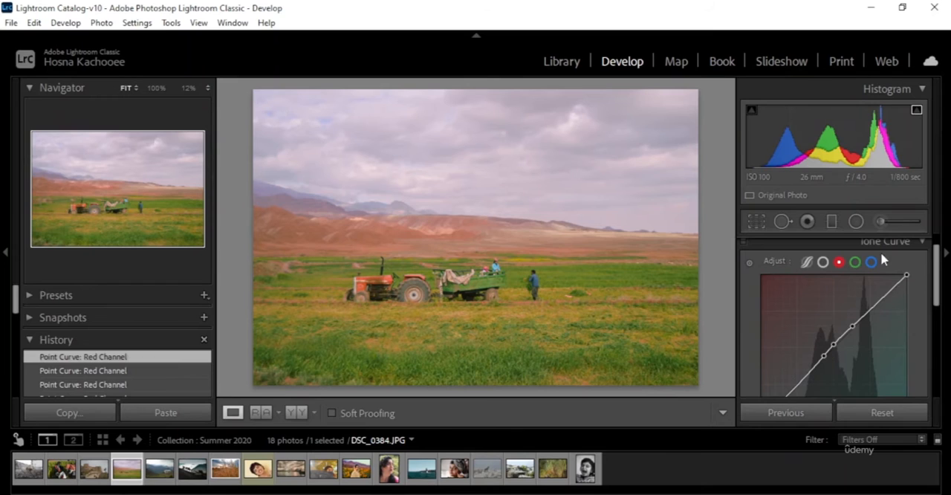
{"action": "scroll", "coordinate": [883, 260], "scroll_direction": "up", "scroll_amount": 1}
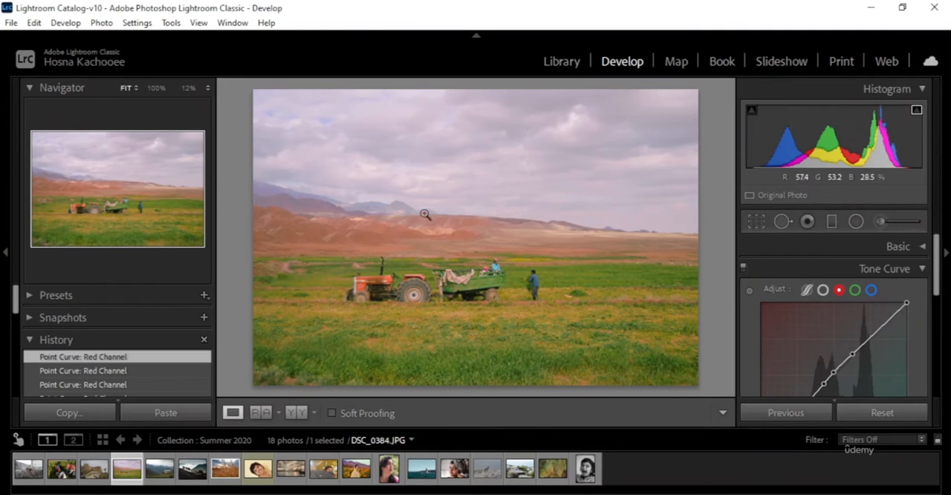
{"action": "left_click", "coordinate": [297, 413]}
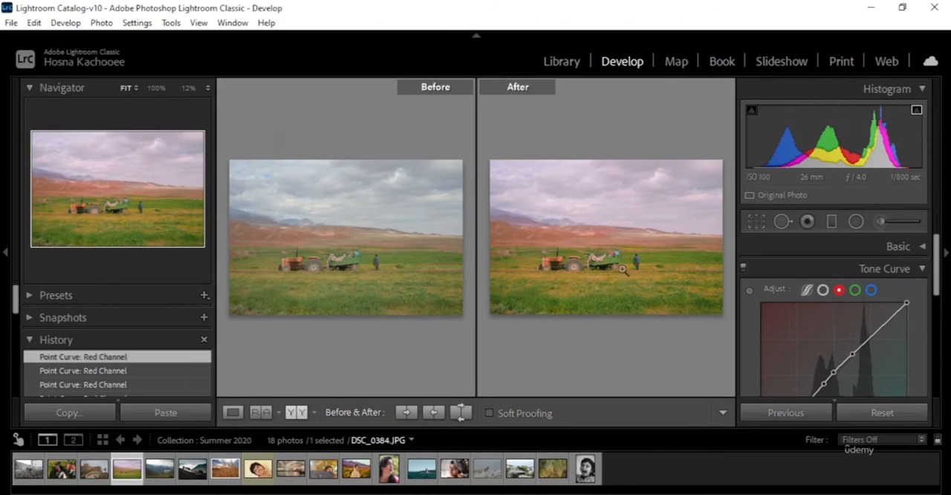
{"action": "left_click", "coordinate": [233, 412]}
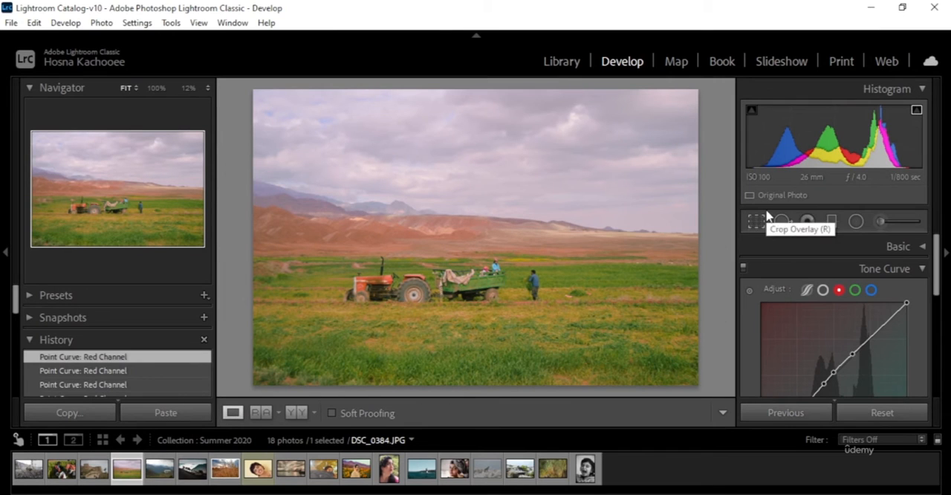
Step: Review the edited green and red channel curves and the edit history, and switch the tone curve to the blue channel
{"action": "left_click", "coordinate": [873, 290]}
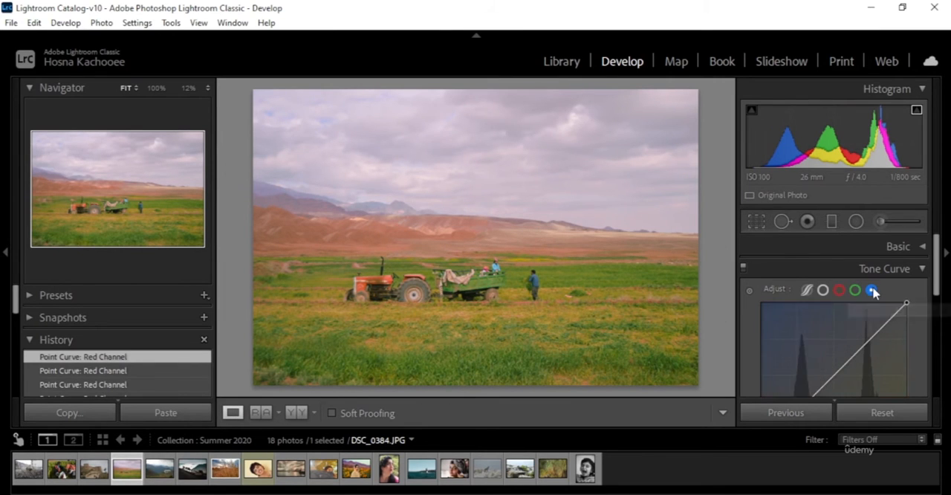
{"action": "scroll", "coordinate": [875, 292], "scroll_direction": "down", "scroll_amount": 1}
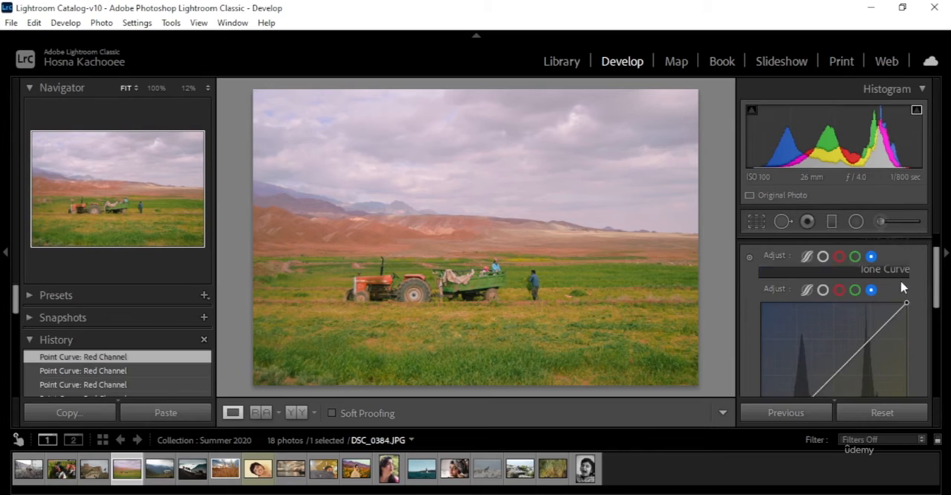
{"action": "left_click", "coordinate": [855, 258]}
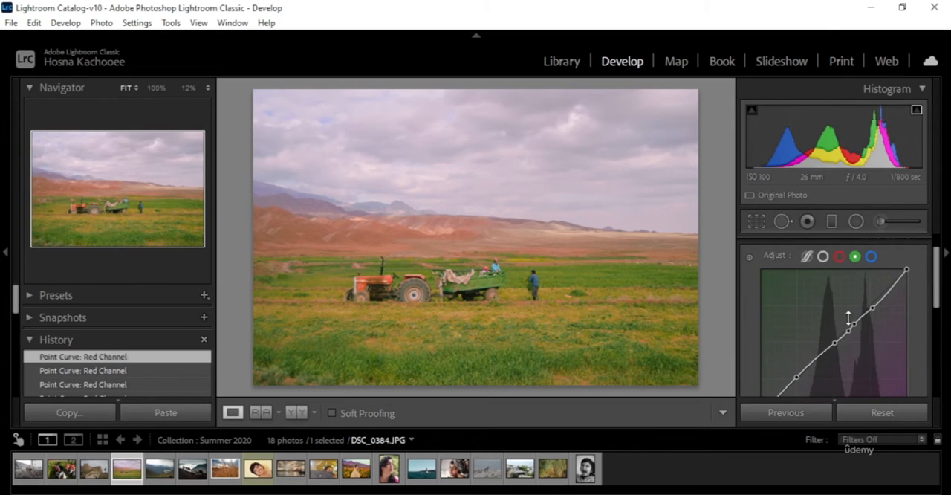
{"action": "left_click", "coordinate": [840, 256]}
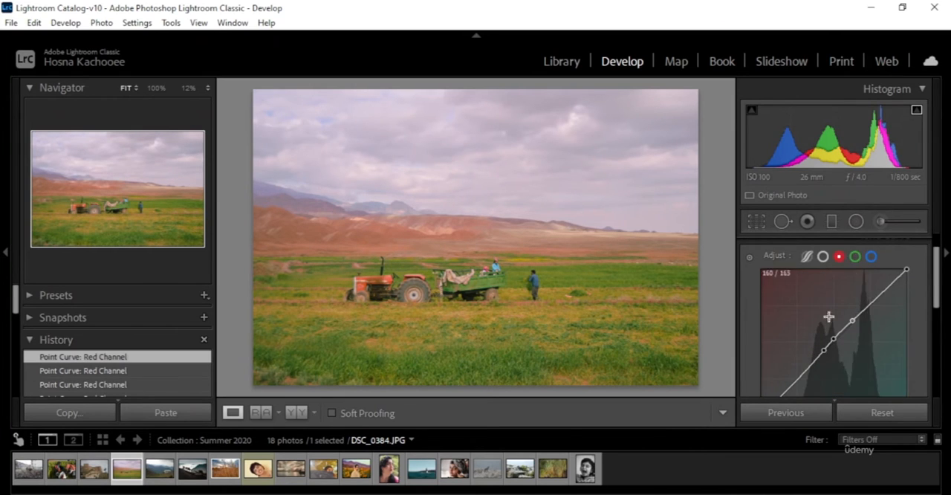
{"action": "left_click", "coordinate": [872, 257]}
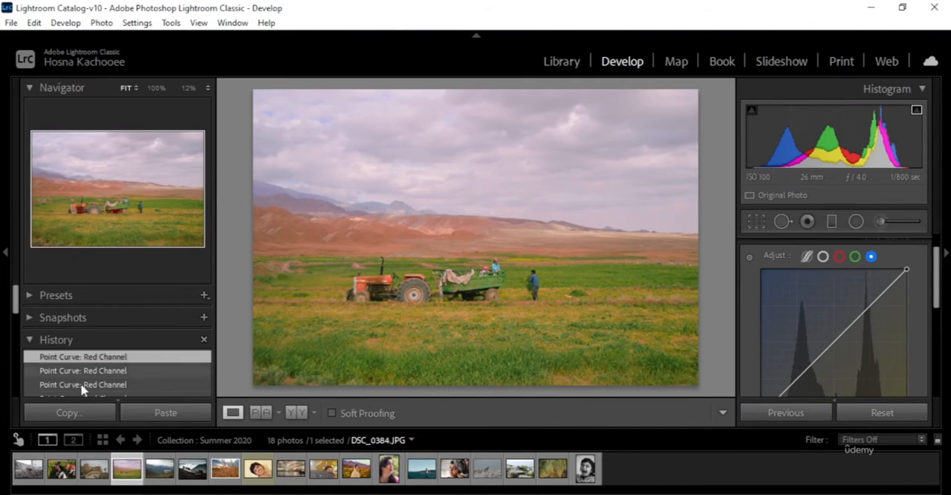
{"action": "scroll", "coordinate": [82, 390], "scroll_direction": "down", "scroll_amount": 5}
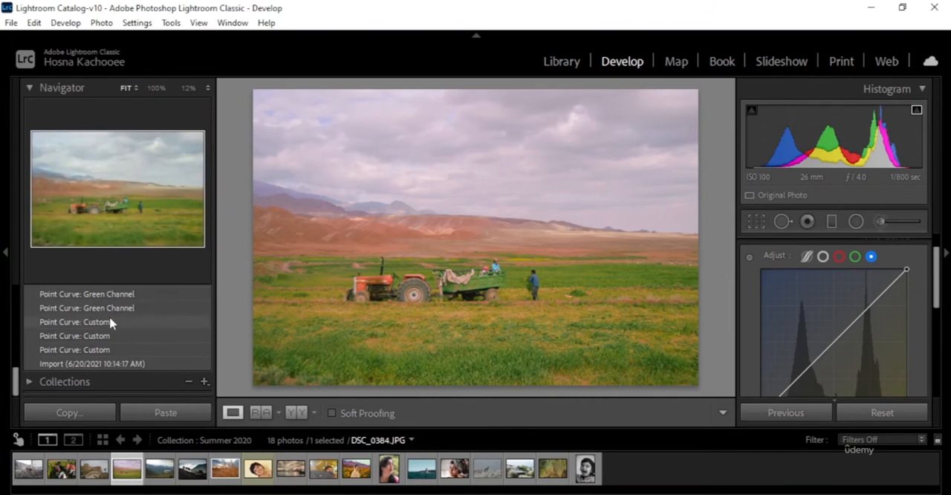
{"action": "scroll", "coordinate": [110, 322], "scroll_direction": "up", "scroll_amount": 2}
{"action": "scroll", "coordinate": [109, 364], "scroll_direction": "up", "scroll_amount": 4}
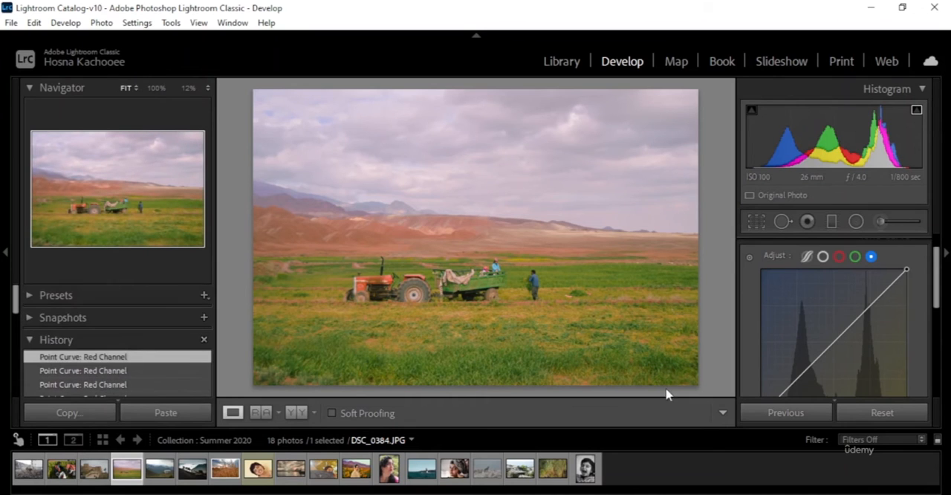
{"action": "scroll", "coordinate": [930, 305], "scroll_direction": "down", "scroll_amount": 1}
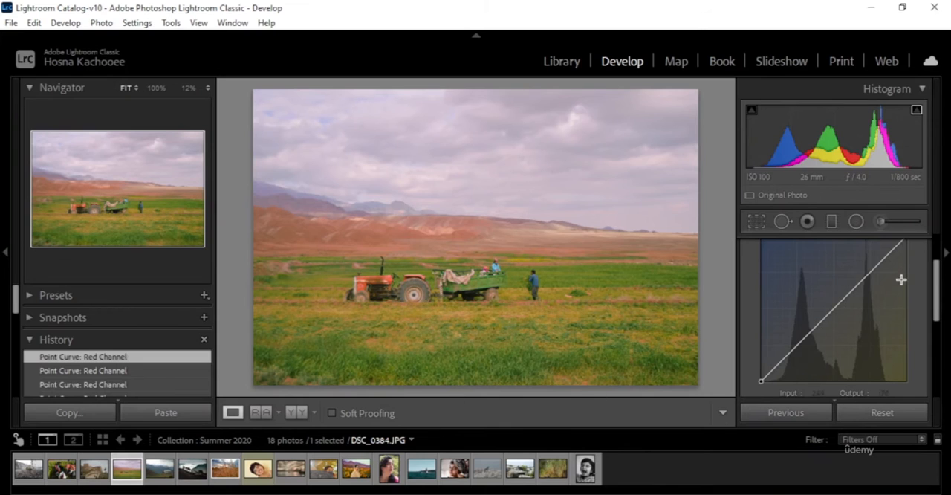
{"action": "scroll", "coordinate": [899, 278], "scroll_direction": "up", "scroll_amount": 2}
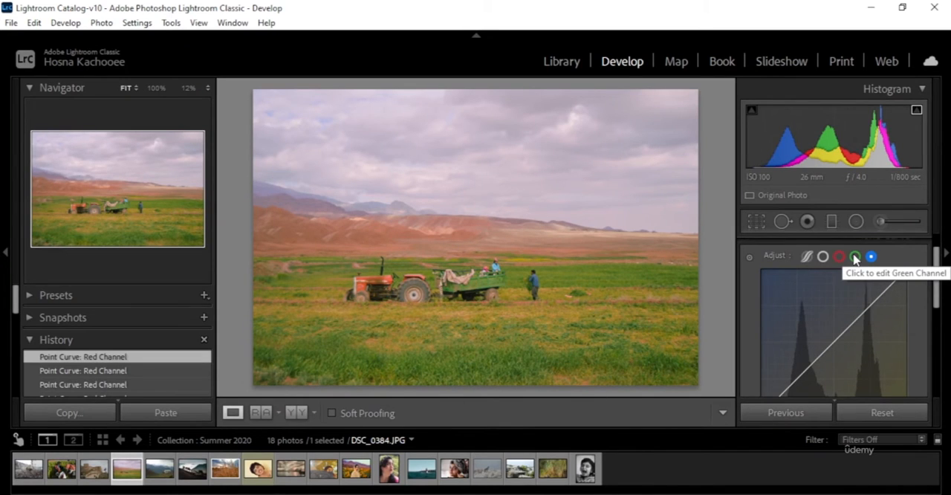
Step: Try a lowered shadows point on the blue curve at about 44 input and 28 output, and remove it
{"action": "scroll", "coordinate": [878, 293], "scroll_direction": "down", "scroll_amount": 2}
{"action": "left_click_drag", "start_coordinate": [780, 364], "coordinate": [784, 368]}
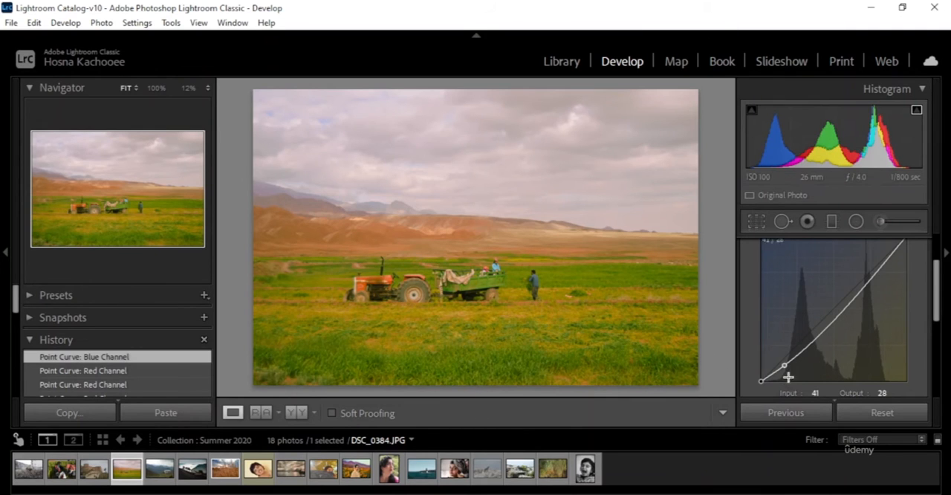
{"action": "mouse_move", "coordinate": [785, 364]}
{"action": "left_mouse_down"}
{"action": "mouse_move", "coordinate": [777, 331]}
{"action": "mouse_move", "coordinate": [786, 376]}
{"action": "mouse_move", "coordinate": [784, 364]}
{"action": "left_mouse_up"}
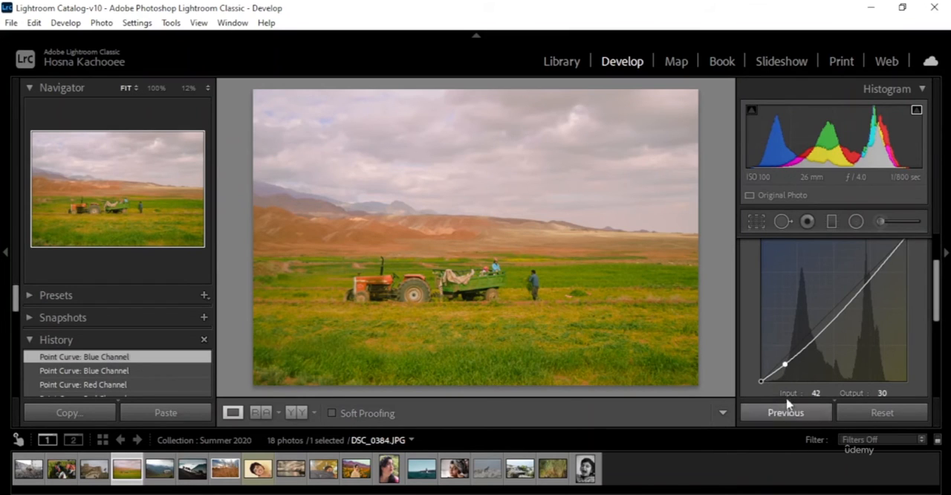
{"action": "mouse_move", "coordinate": [785, 365]}
{"action": "left_mouse_down"}
{"action": "mouse_move", "coordinate": [791, 370]}
{"action": "mouse_move", "coordinate": [790, 357]}
{"action": "mouse_move", "coordinate": [786, 365]}
{"action": "left_mouse_up"}
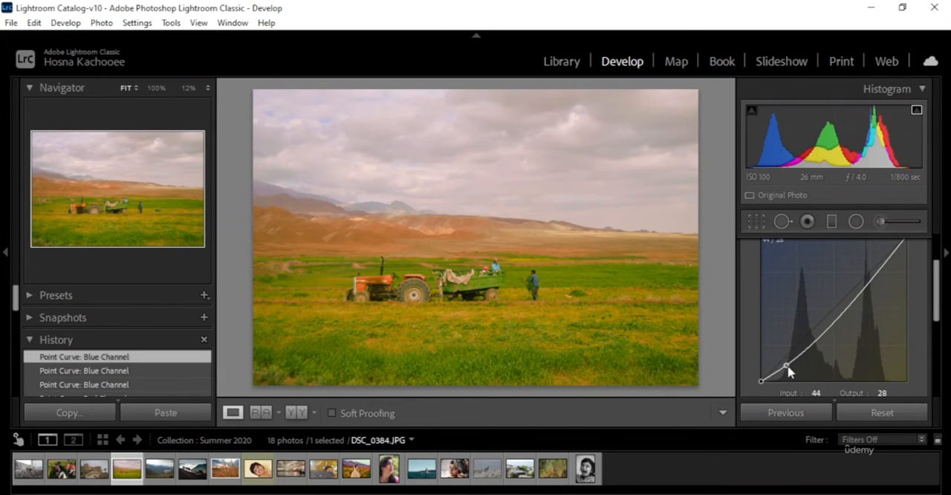
{"action": "double_click", "coordinate": [786, 365]}
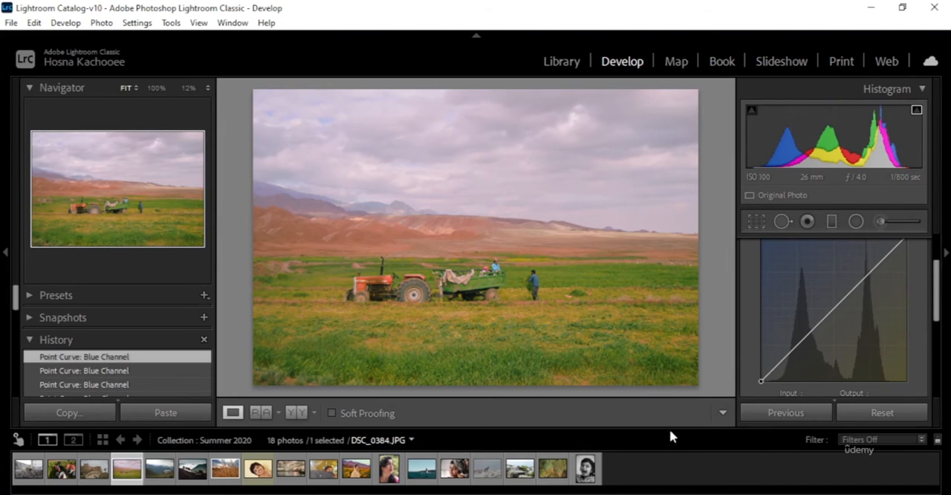
Step: Add a lowered shadows point at 45 input and 31 output and a highlights point at 207 input and 198 output to the blue curve
{"action": "left_click", "coordinate": [781, 360]}
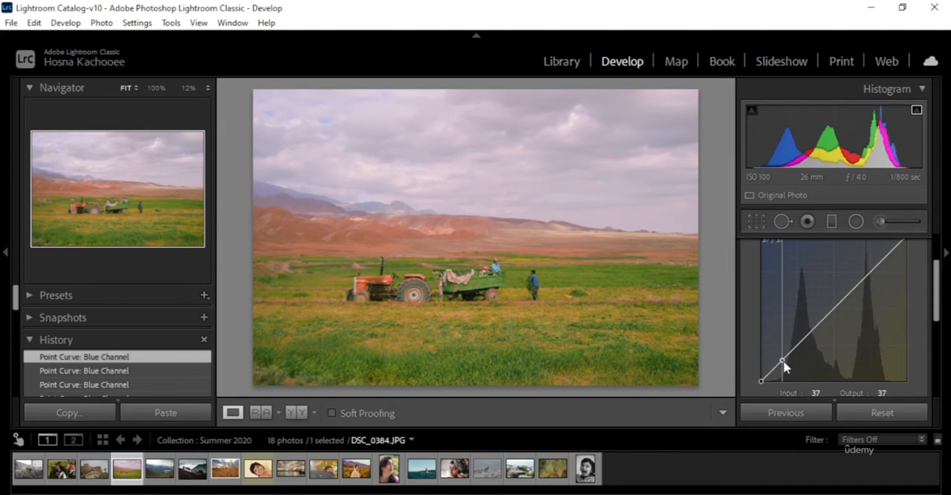
{"action": "left_click_drag", "start_coordinate": [783, 362], "coordinate": [787, 371]}
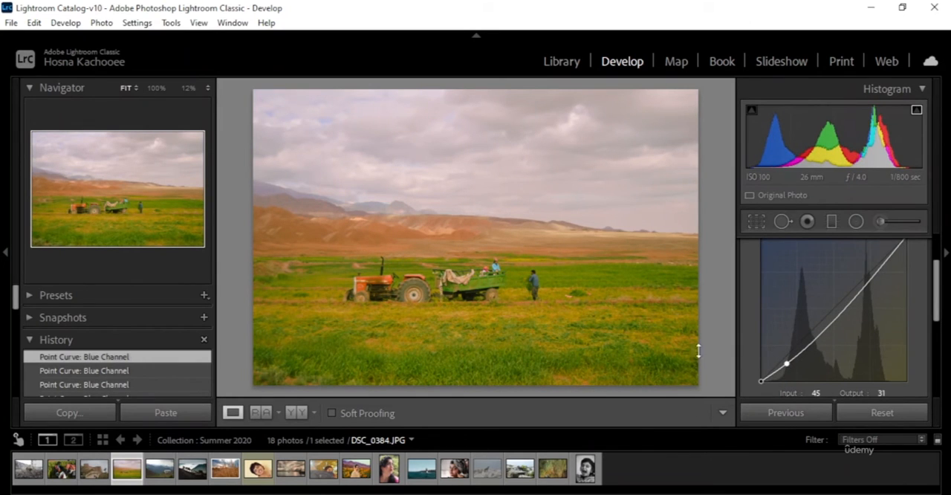
{"action": "scroll", "coordinate": [921, 383], "scroll_direction": "up", "scroll_amount": 2}
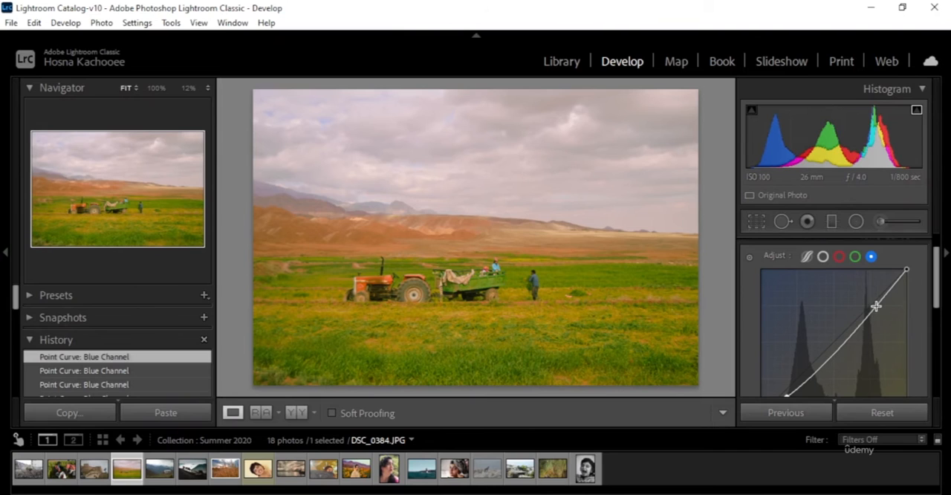
{"action": "left_click_drag", "start_coordinate": [876, 306], "coordinate": [881, 306]}
{"action": "scroll", "coordinate": [881, 307], "scroll_direction": "down", "scroll_amount": 1}
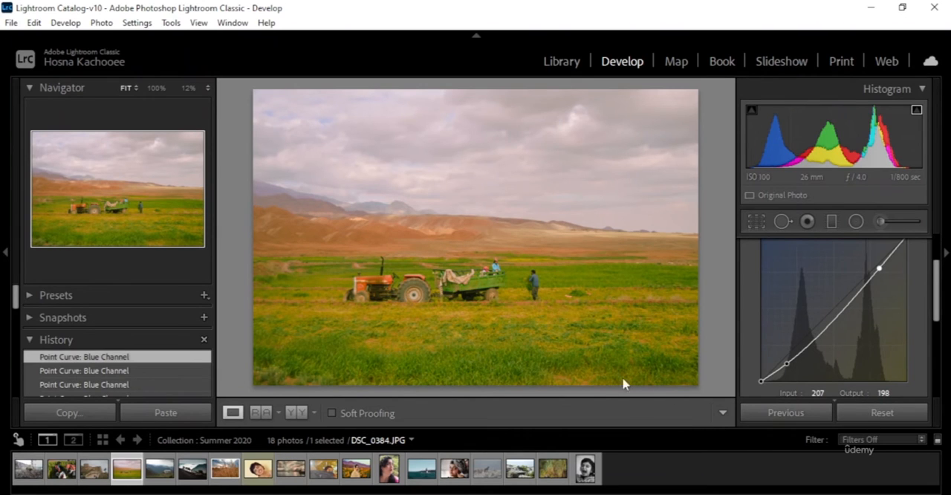
{"action": "scroll", "coordinate": [868, 313], "scroll_direction": "up", "scroll_amount": 3}
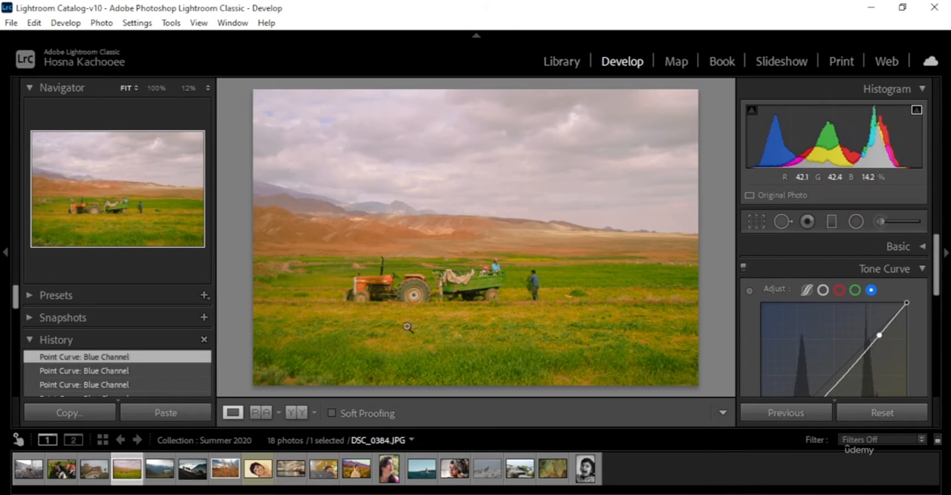
{"action": "scroll", "coordinate": [879, 283], "scroll_direction": "down", "scroll_amount": 2}
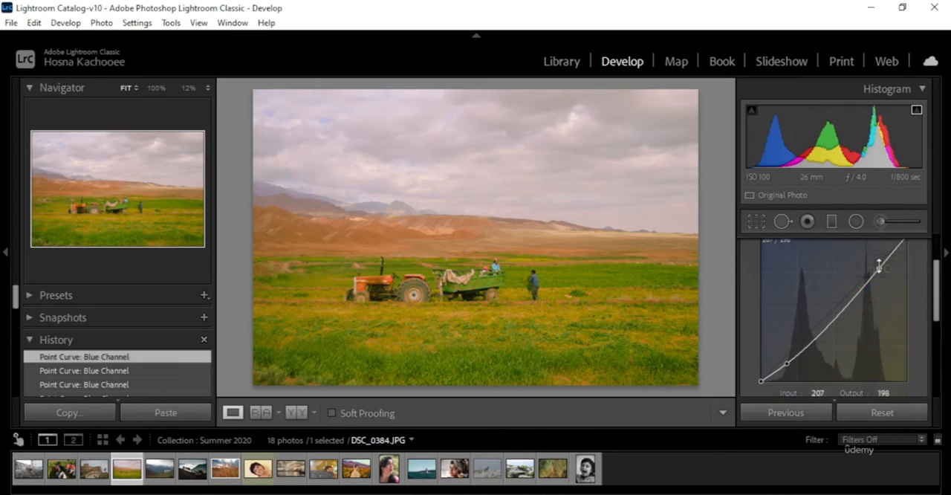
Step: Add a midtones point at about 155 input to the blue curve from the distant mountains, and raise the highlights point to 199 input and 211 output
{"action": "left_click_drag", "start_coordinate": [878, 266], "coordinate": [877, 264]}
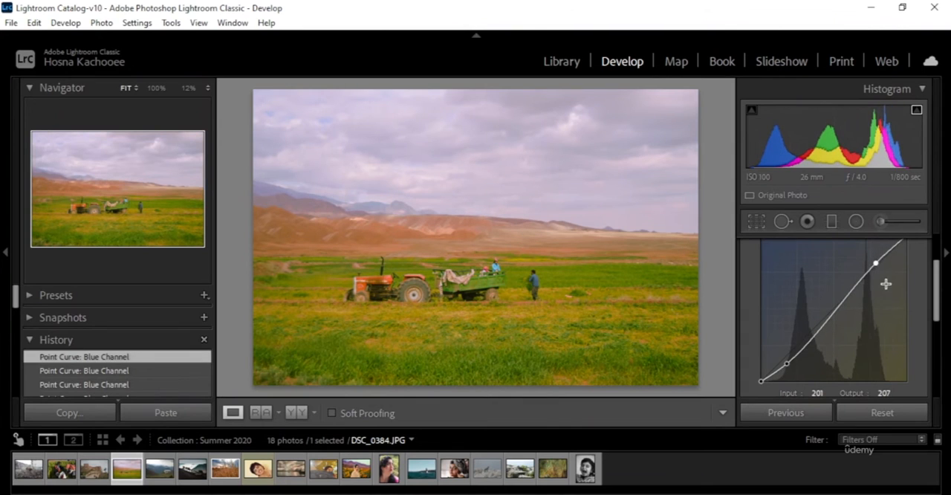
{"action": "scroll", "coordinate": [888, 334], "scroll_direction": "up", "scroll_amount": 1}
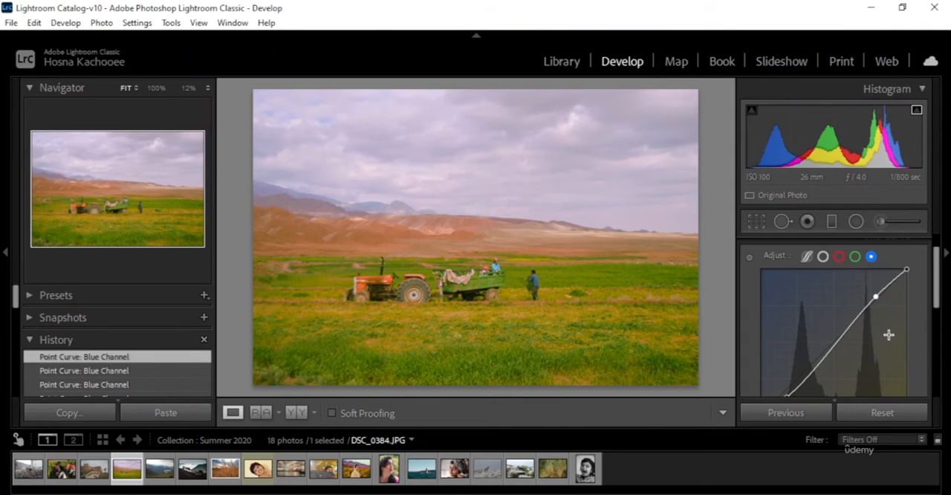
{"action": "left_click", "coordinate": [748, 256]}
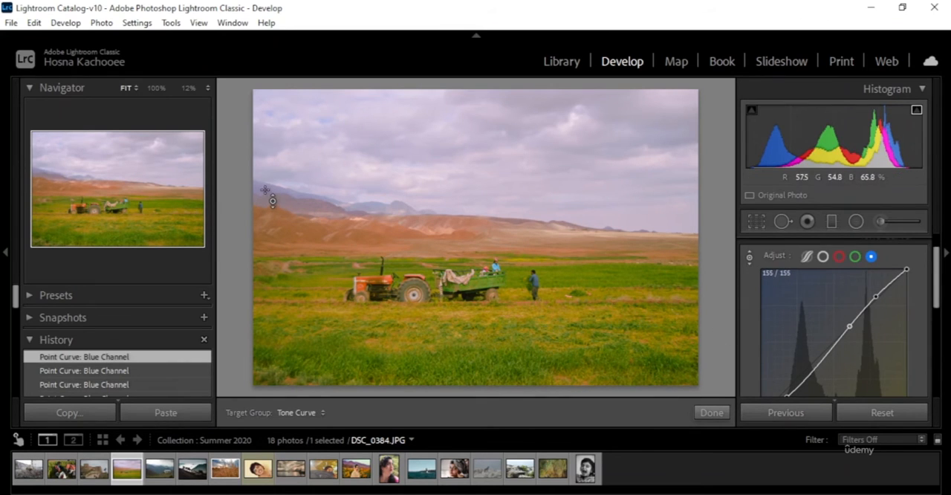
{"action": "mouse_move", "coordinate": [849, 327]}
{"action": "left_mouse_down"}
{"action": "mouse_move", "coordinate": [858, 336]}
{"action": "mouse_move", "coordinate": [850, 325]}
{"action": "left_mouse_up"}
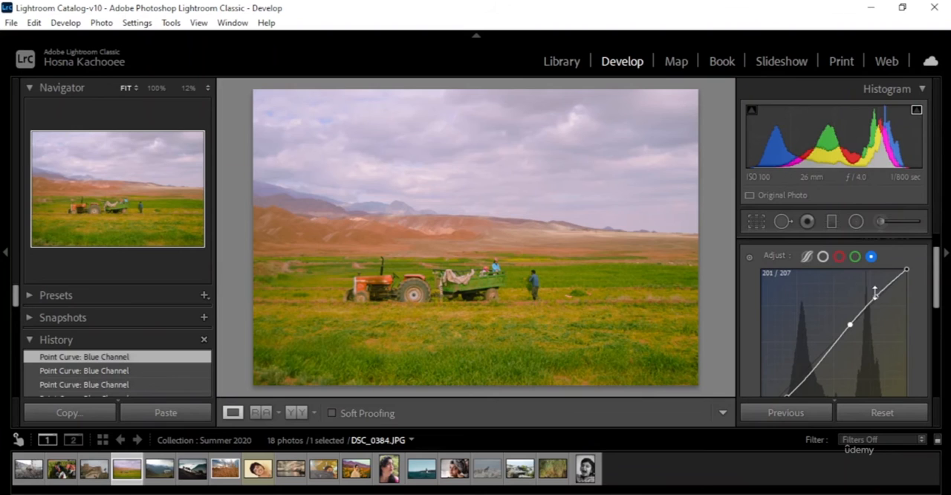
{"action": "left_click_drag", "start_coordinate": [875, 292], "coordinate": [877, 298]}
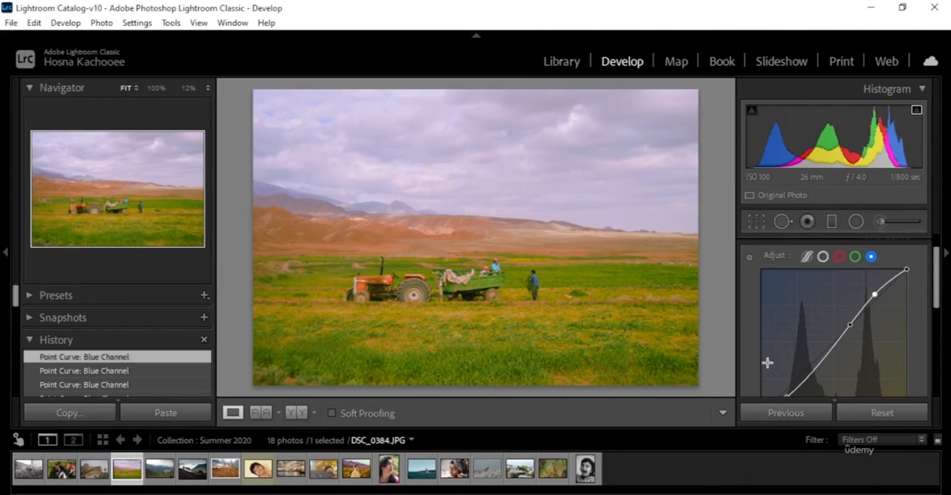
Step: Reshape the blue curve with input/output points at 91/68 in the darks, 169/153 in the midtones and 200/208 in the highlights
{"action": "scroll", "coordinate": [765, 349], "scroll_direction": "down", "scroll_amount": 1}
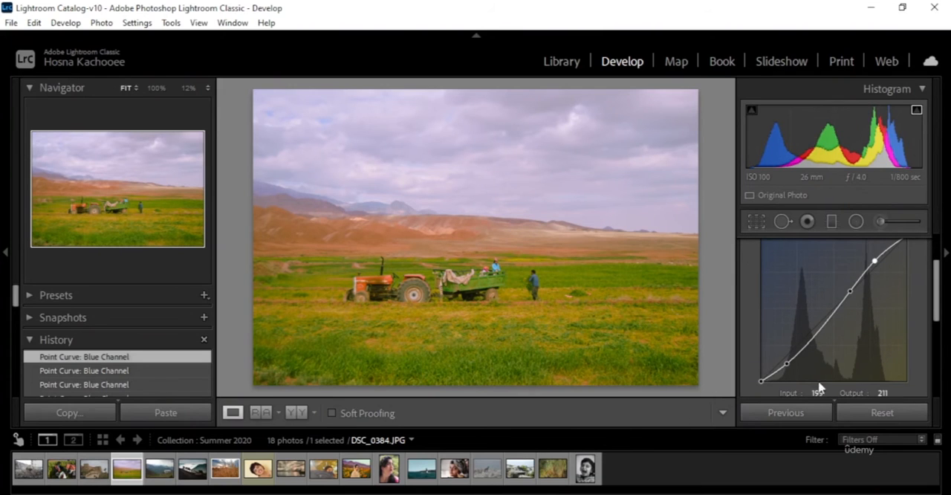
{"action": "left_click_drag", "start_coordinate": [788, 362], "coordinate": [814, 346]}
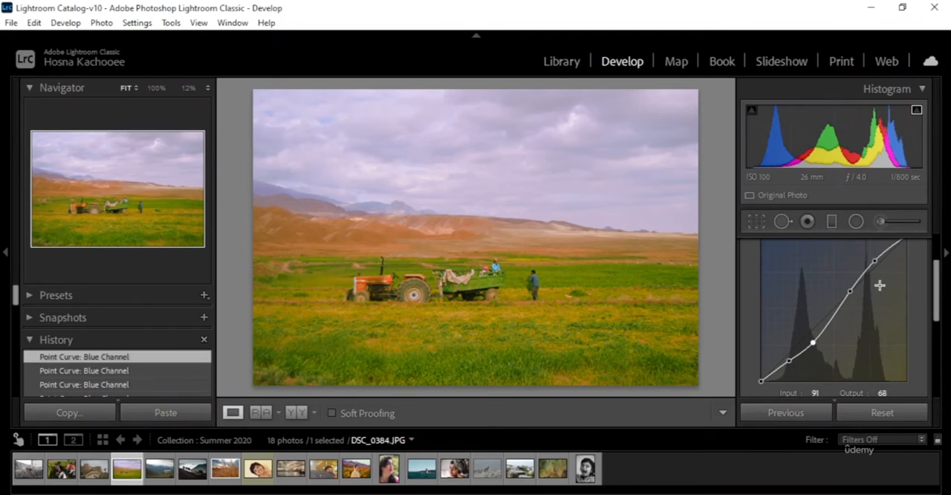
{"action": "left_click_drag", "start_coordinate": [875, 261], "coordinate": [879, 265]}
{"action": "left_click_drag", "start_coordinate": [881, 269], "coordinate": [876, 262]}
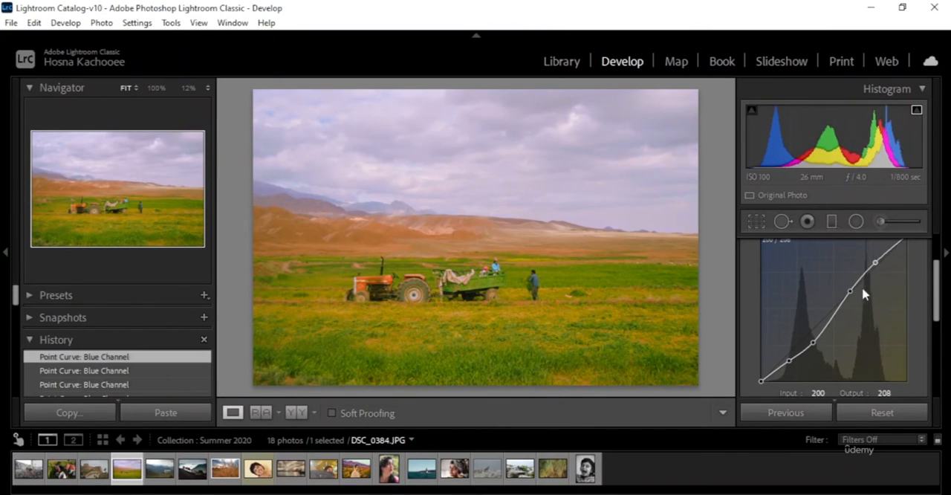
{"action": "left_click_drag", "start_coordinate": [851, 289], "coordinate": [859, 299]}
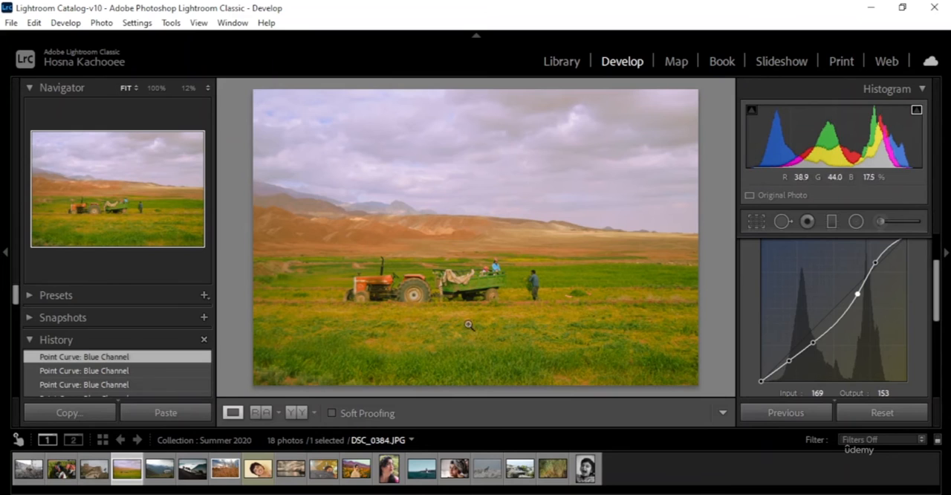
Step: Compare the tractor photo before and after the blue curve edits side by side, and return to the single-photo view
{"action": "left_click", "coordinate": [297, 412]}
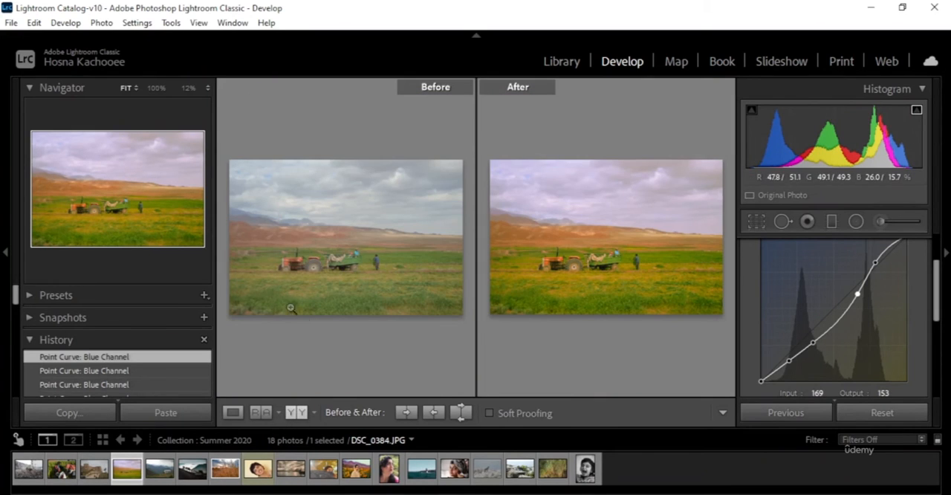
{"action": "scroll", "coordinate": [899, 309], "scroll_direction": "up", "scroll_amount": 2}
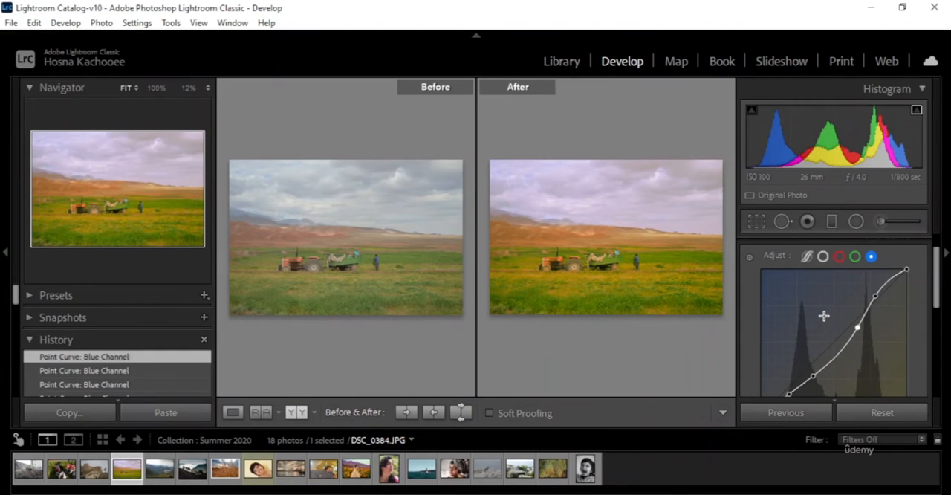
{"action": "left_click", "coordinate": [233, 413]}
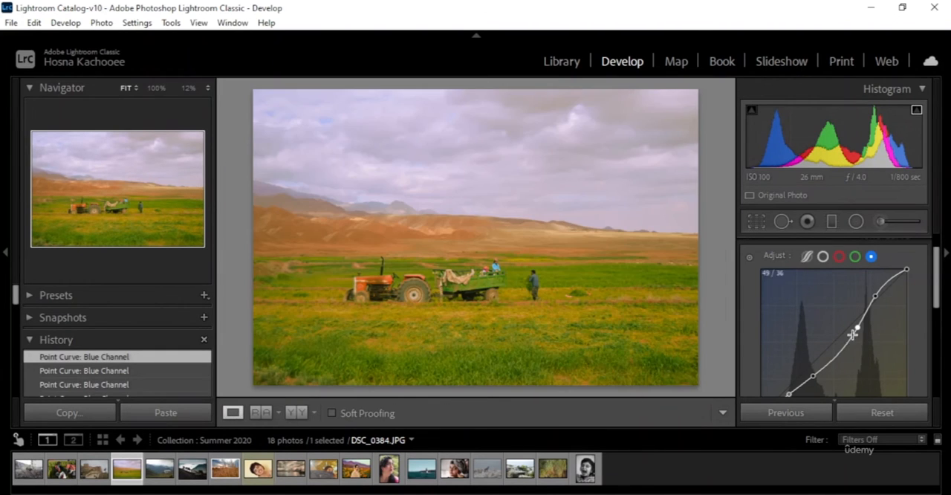
Step: On the combined RGB point curve, lower the shadows point to 69 input and 60 output and raise the highlights point to 186 input and 214 output
{"action": "scroll", "coordinate": [912, 326], "scroll_direction": "down", "scroll_amount": 1}
{"action": "scroll", "coordinate": [933, 334], "scroll_direction": "up", "scroll_amount": 2}
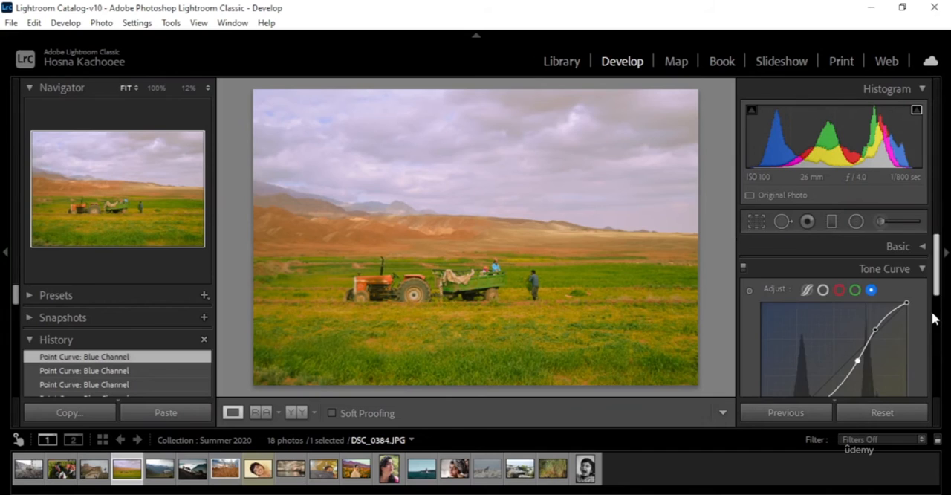
{"action": "left_click", "coordinate": [823, 290]}
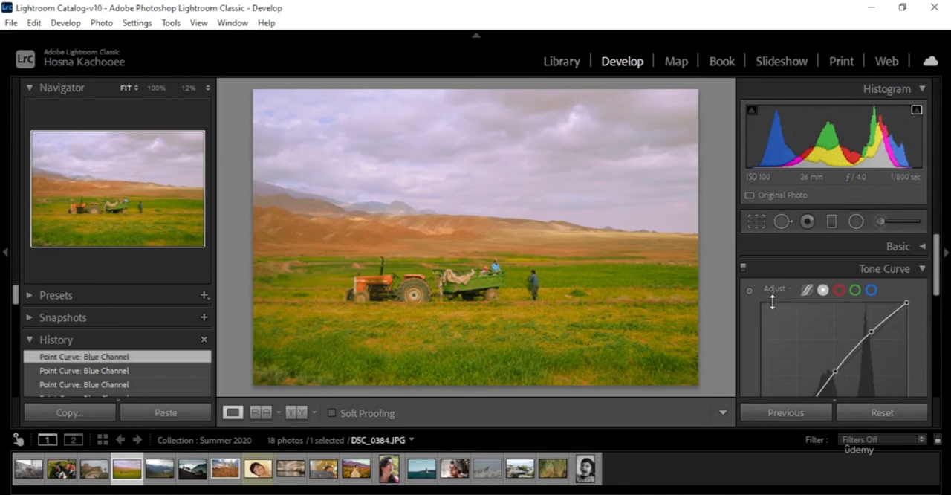
{"action": "scroll", "coordinate": [899, 295], "scroll_direction": "down", "scroll_amount": 1}
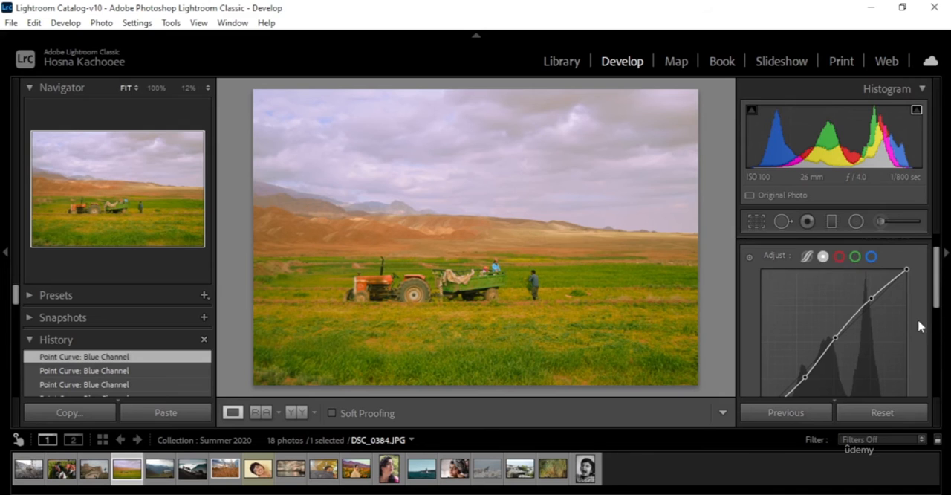
{"action": "scroll", "coordinate": [917, 319], "scroll_direction": "down", "scroll_amount": 1}
{"action": "mouse_move", "coordinate": [805, 346]}
{"action": "left_mouse_down"}
{"action": "mouse_move", "coordinate": [804, 357]}
{"action": "mouse_move", "coordinate": [800, 347]}
{"action": "left_mouse_up"}
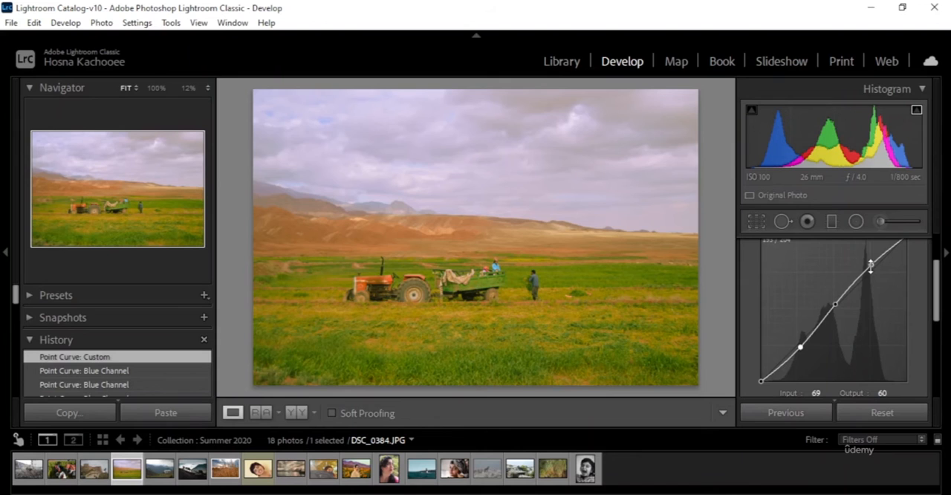
{"action": "left_click_drag", "start_coordinate": [871, 265], "coordinate": [868, 261]}
{"action": "left_click_drag", "start_coordinate": [835, 306], "coordinate": [834, 306]}
{"action": "scroll", "coordinate": [870, 312], "scroll_direction": "up", "scroll_amount": 1}
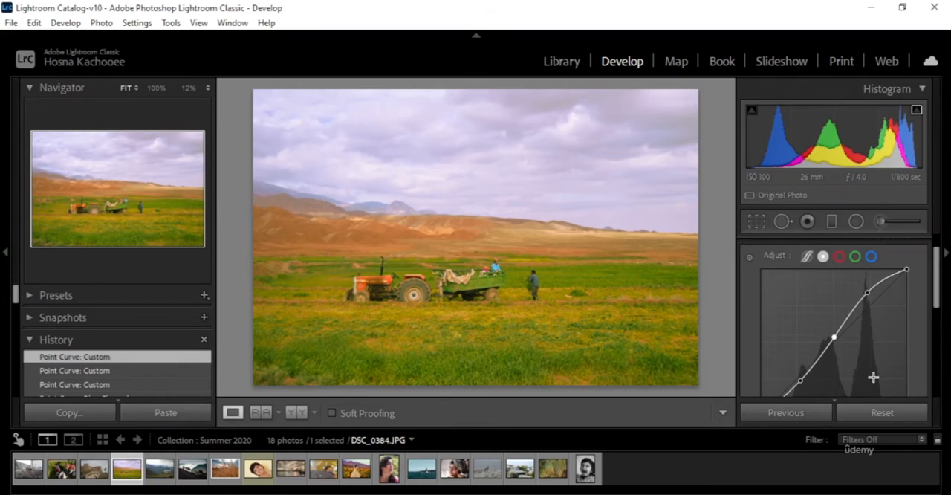
Step: Add an upper highlights point at 215 input and 235 output to the combined RGB point curve
{"action": "left_click", "coordinate": [749, 256]}
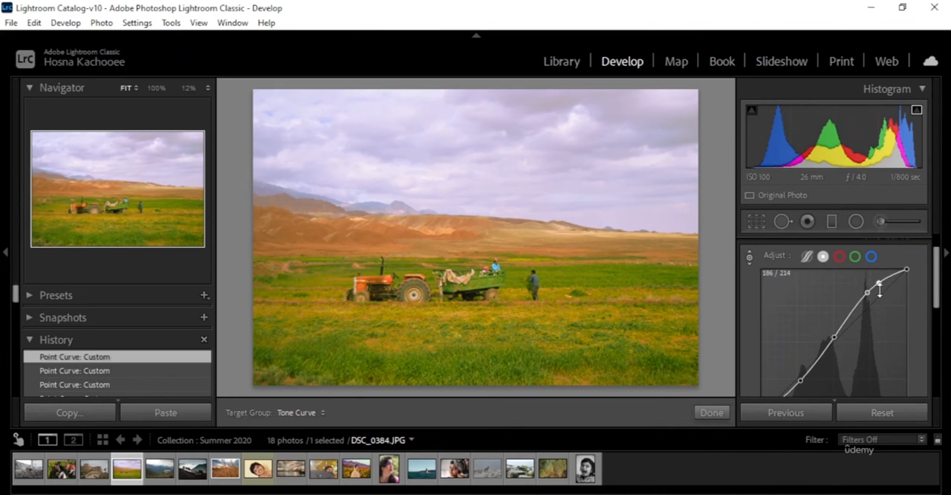
{"action": "left_click_drag", "start_coordinate": [880, 283], "coordinate": [887, 285]}
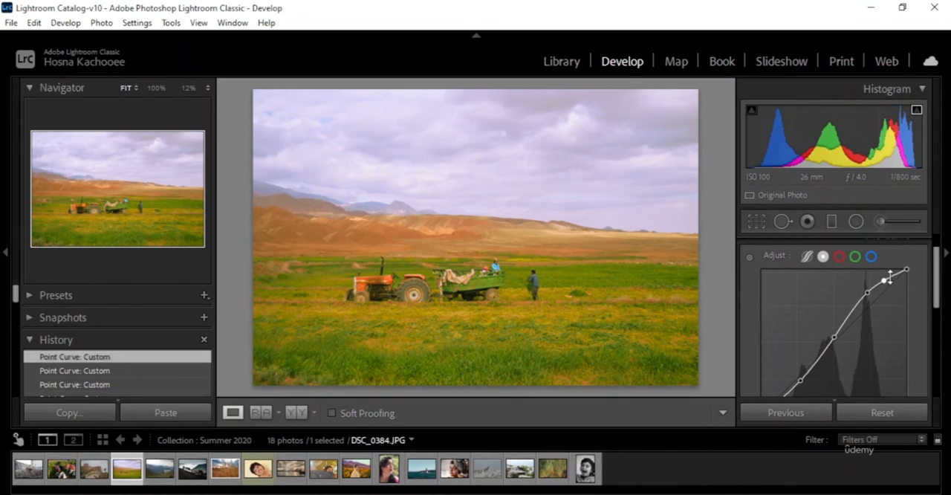
{"action": "scroll", "coordinate": [896, 291], "scroll_direction": "up", "scroll_amount": 1}
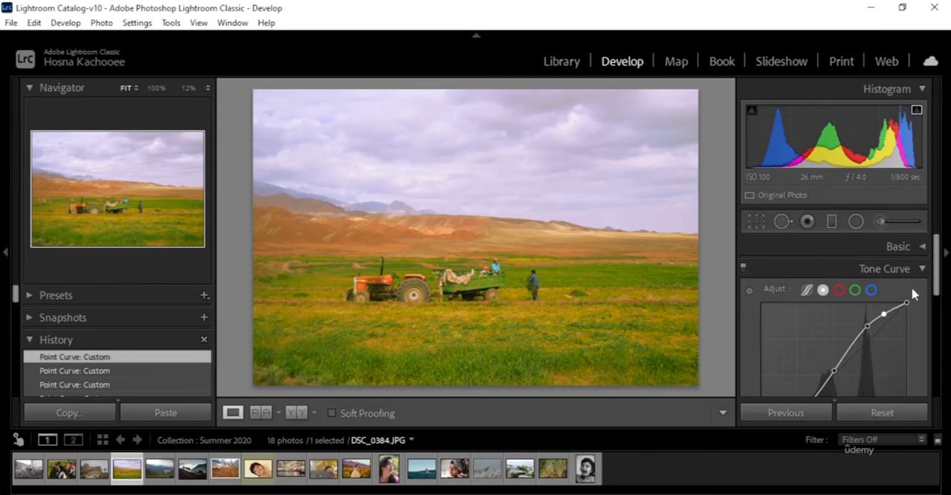
Step: Lift the black point of the combined RGB curve to 0 input and 7 output
{"action": "scroll", "coordinate": [902, 312], "scroll_direction": "down", "scroll_amount": 5}
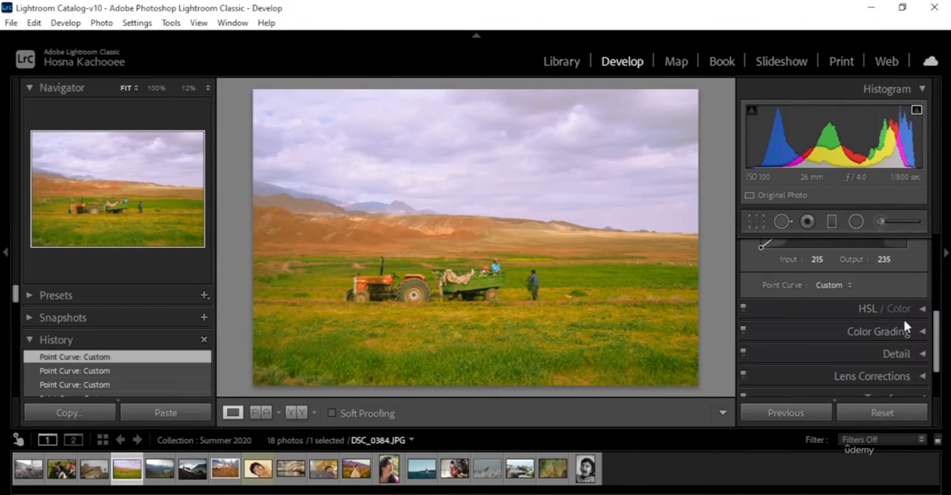
{"action": "scroll", "coordinate": [891, 334], "scroll_direction": "up", "scroll_amount": 3}
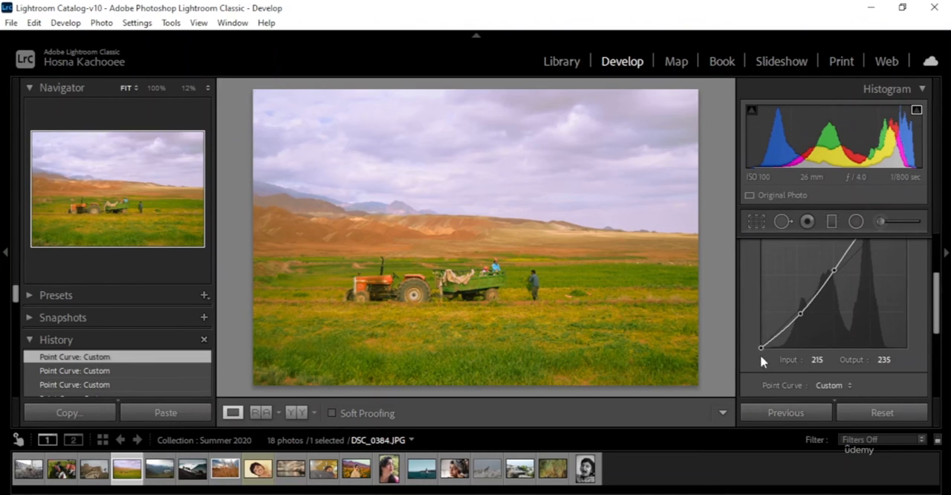
{"action": "scroll", "coordinate": [761, 364], "scroll_direction": "up", "scroll_amount": 1}
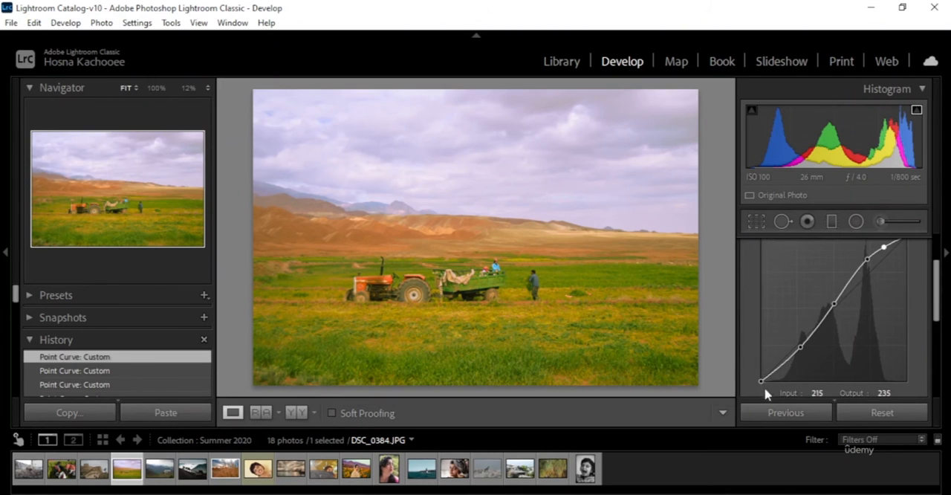
{"action": "mouse_move", "coordinate": [761, 383]}
{"action": "left_mouse_down"}
{"action": "mouse_move", "coordinate": [765, 340]}
{"action": "mouse_move", "coordinate": [769, 377]}
{"action": "mouse_move", "coordinate": [749, 379]}
{"action": "left_mouse_up"}
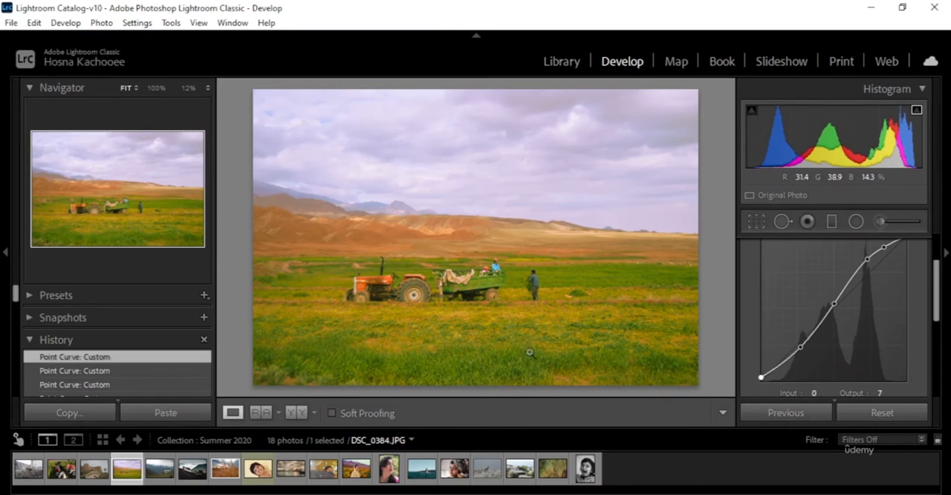
Step: Switch to the parametric tone curve and set Darks to -9 and Lights to -1
{"action": "scroll", "coordinate": [769, 328], "scroll_direction": "up", "scroll_amount": 2}
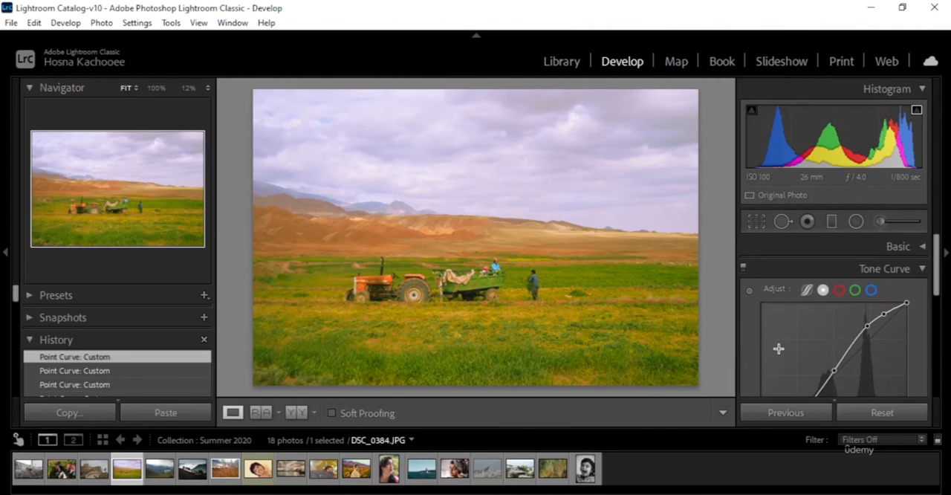
{"action": "scroll", "coordinate": [869, 288], "scroll_direction": "down", "scroll_amount": 3}
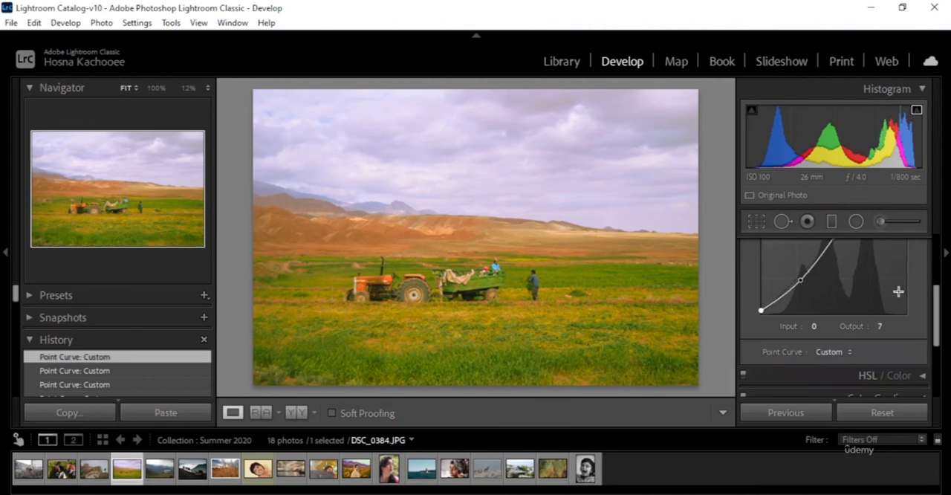
{"action": "scroll", "coordinate": [772, 346], "scroll_direction": "up", "scroll_amount": 3}
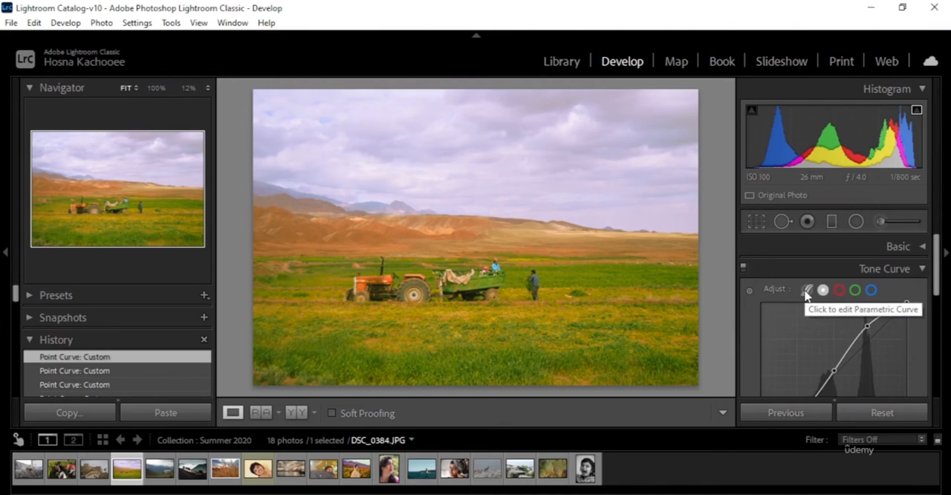
{"action": "left_click", "coordinate": [807, 291]}
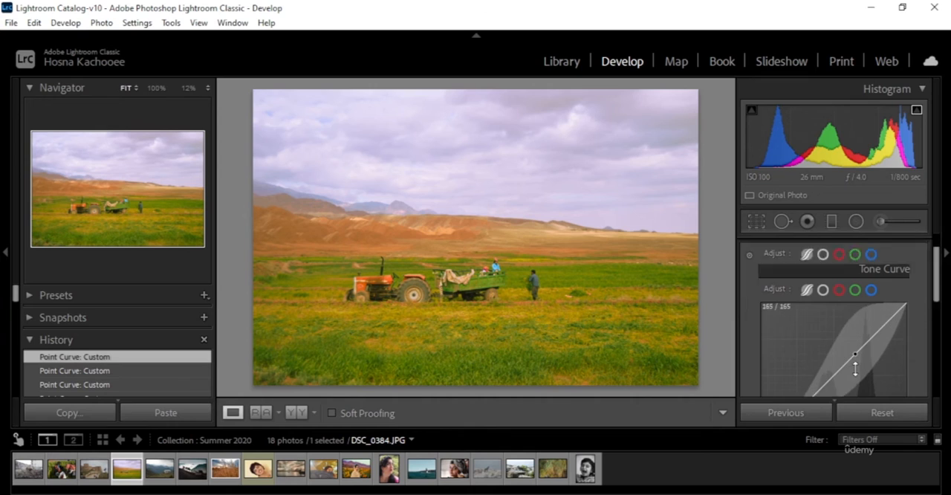
{"action": "scroll", "coordinate": [851, 349], "scroll_direction": "down", "scroll_amount": 2}
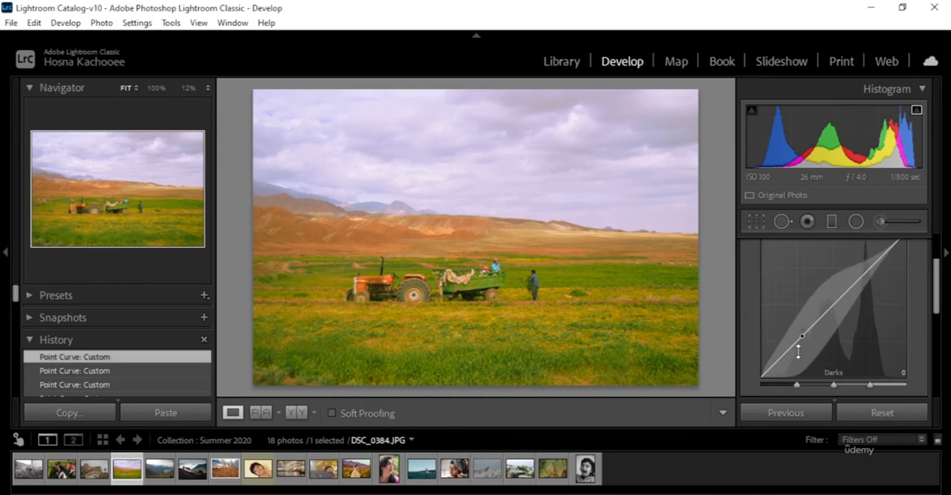
{"action": "mouse_move", "coordinate": [783, 353]}
{"action": "left_mouse_down"}
{"action": "mouse_move", "coordinate": [783, 342]}
{"action": "mouse_move", "coordinate": [784, 353]}
{"action": "left_mouse_up"}
{"action": "left_click_drag", "start_coordinate": [817, 321], "coordinate": [816, 325]}
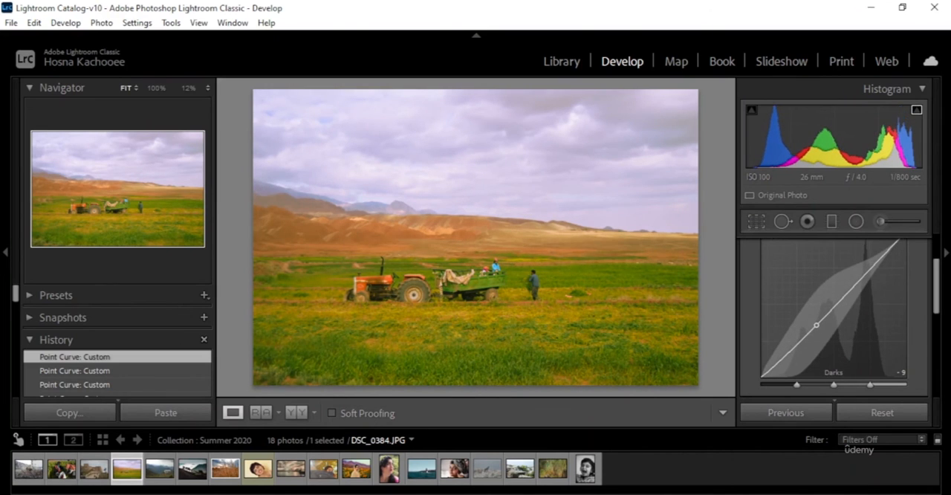
{"action": "left_click_drag", "start_coordinate": [862, 273], "coordinate": [861, 278]}
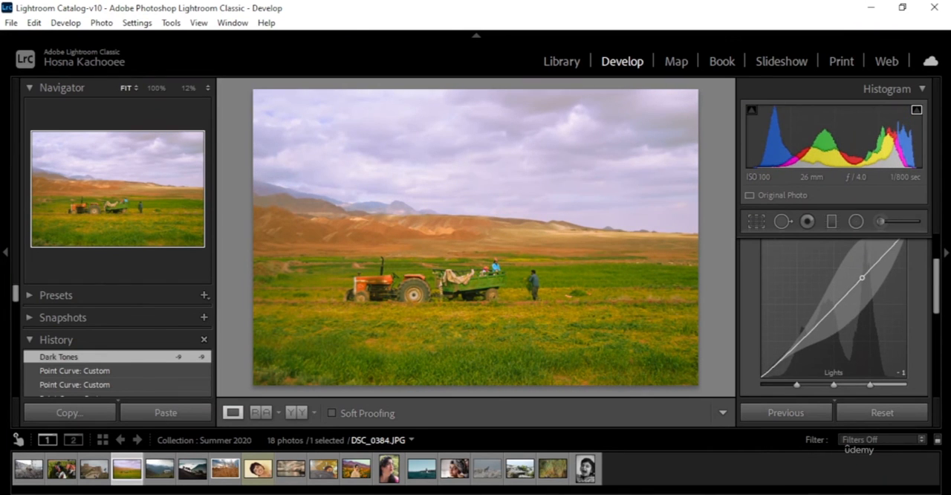
Step: Set the parametric curve's Highlights to +1 and its highlight split to 75
{"action": "scroll", "coordinate": [862, 312], "scroll_direction": "up", "scroll_amount": 2}
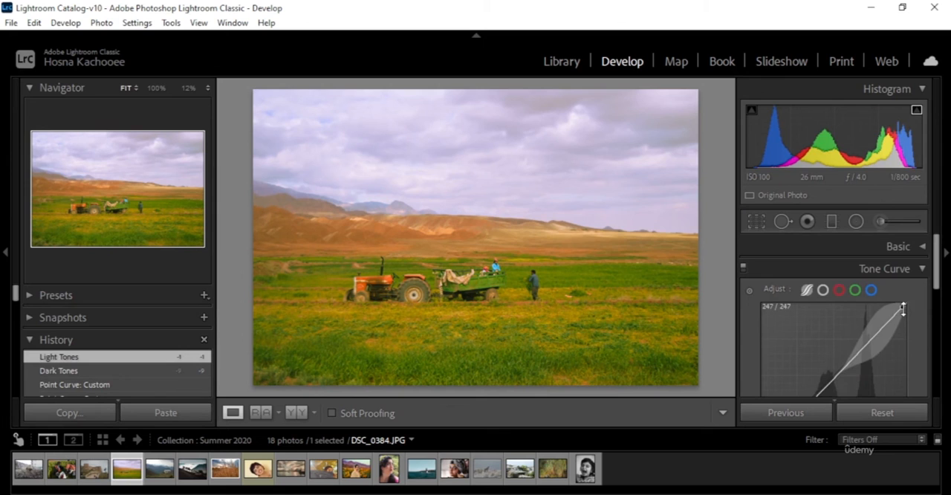
{"action": "left_click_drag", "start_coordinate": [902, 307], "coordinate": [902, 307]}
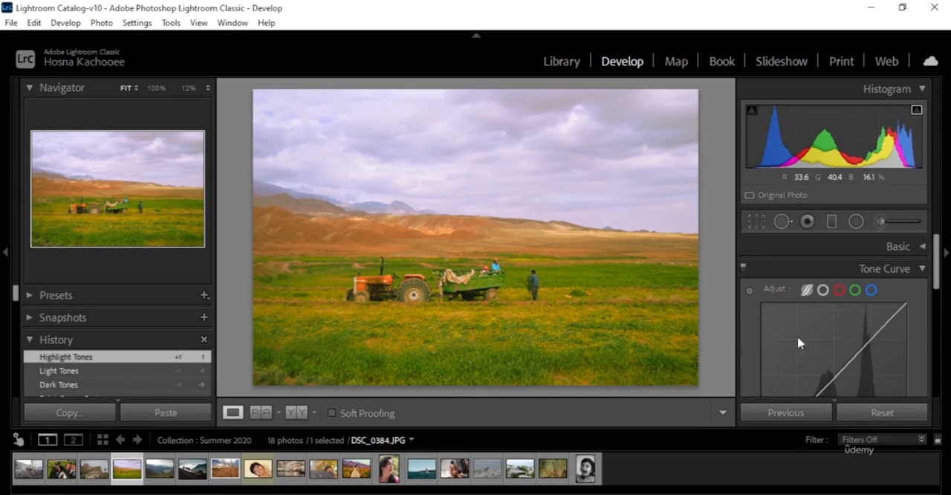
{"action": "scroll", "coordinate": [832, 334], "scroll_direction": "down", "scroll_amount": 3}
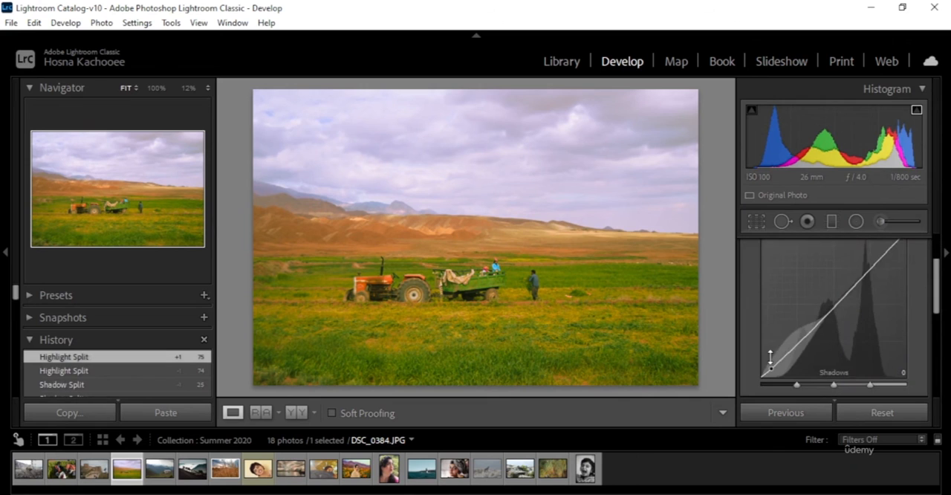
{"action": "scroll", "coordinate": [884, 320], "scroll_direction": "up", "scroll_amount": 2}
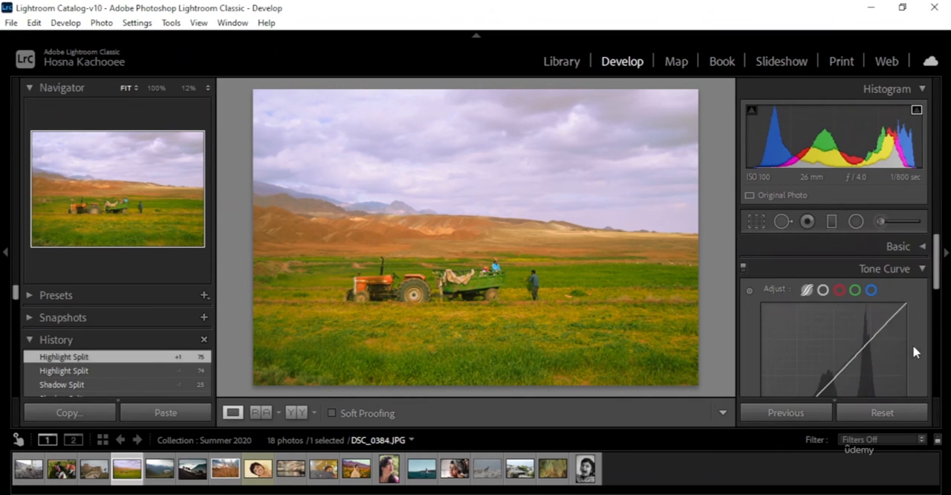
Step: Lower the Shadows region of the tractor photo's parametric curve to -4 directly on the graph
{"action": "scroll", "coordinate": [914, 338], "scroll_direction": "down", "scroll_amount": 1}
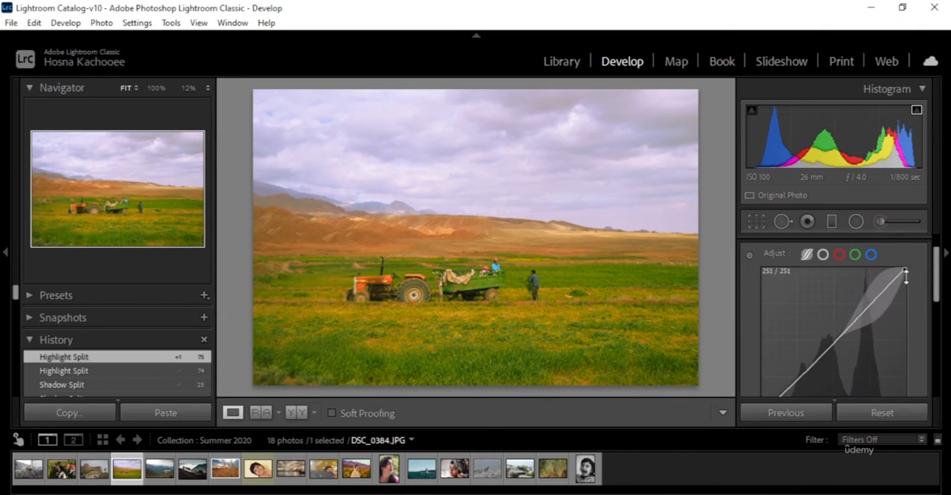
{"action": "scroll", "coordinate": [815, 364], "scroll_direction": "down", "scroll_amount": 2}
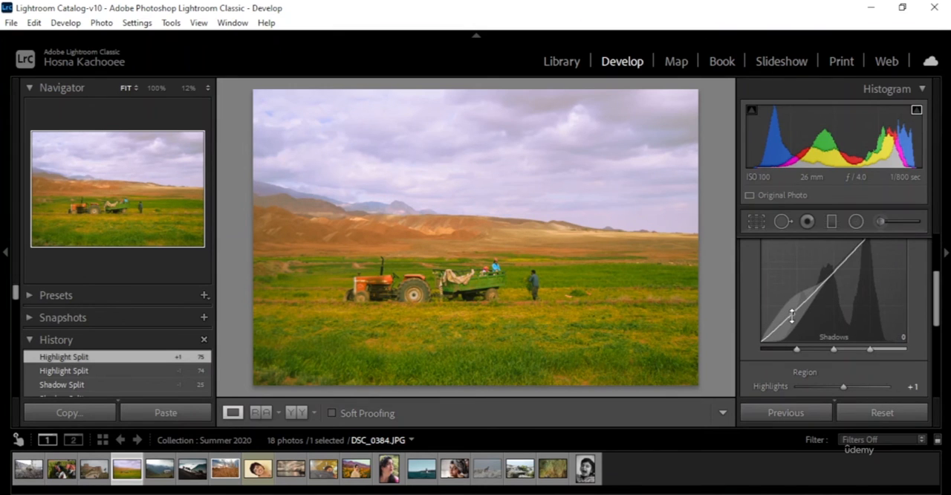
{"action": "left_click_drag", "start_coordinate": [792, 314], "coordinate": [792, 315]}
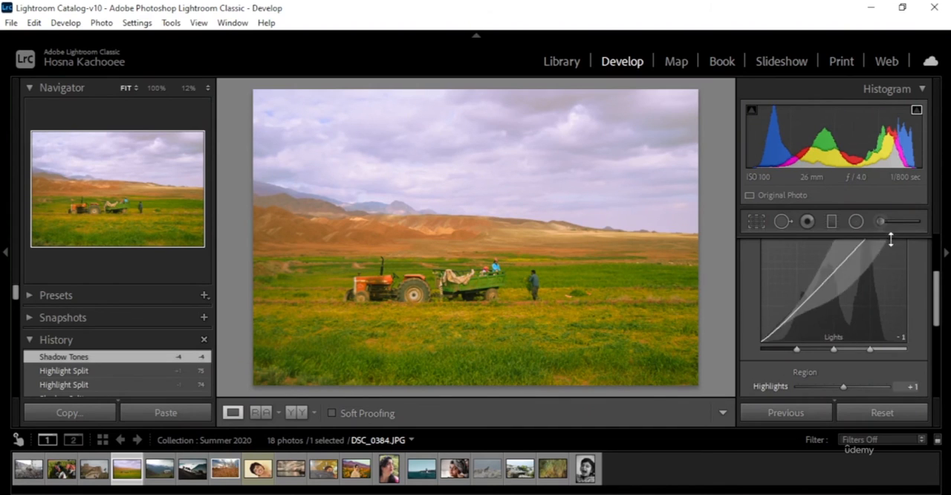
Step: Set the parametric curve's Highlights to -22, Lights to +2, Darks to -11 and Shadows to -6
{"action": "scroll", "coordinate": [913, 371], "scroll_direction": "down", "scroll_amount": 1}
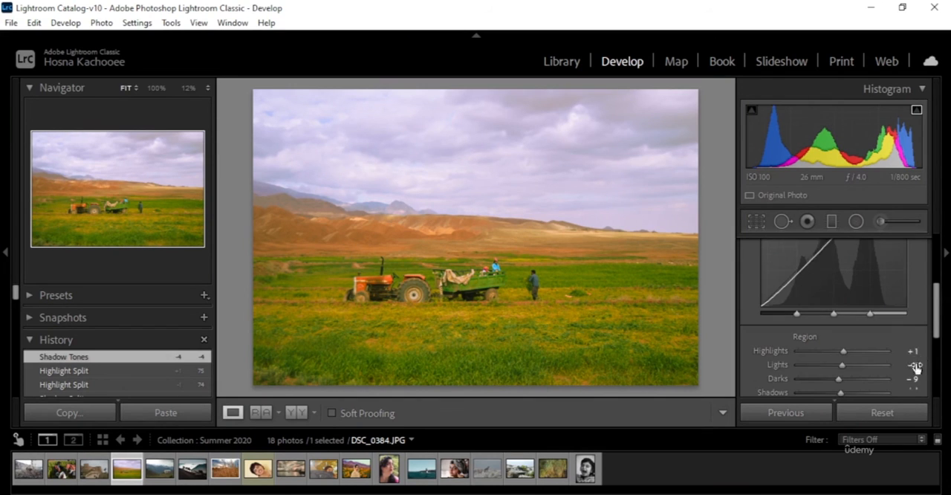
{"action": "scroll", "coordinate": [927, 318], "scroll_direction": "down", "scroll_amount": 2}
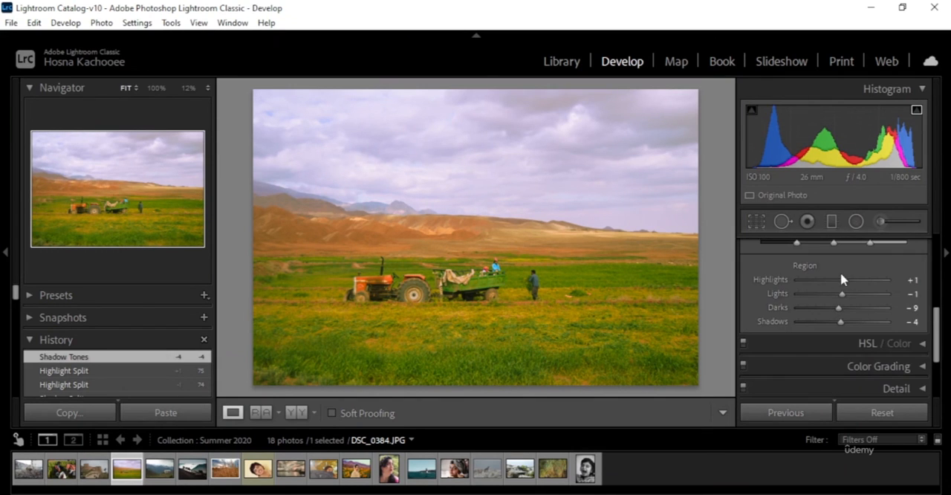
{"action": "mouse_move", "coordinate": [846, 283]}
{"action": "left_mouse_down"}
{"action": "mouse_move", "coordinate": [860, 282]}
{"action": "mouse_move", "coordinate": [824, 291]}
{"action": "mouse_move", "coordinate": [833, 296]}
{"action": "left_mouse_up"}
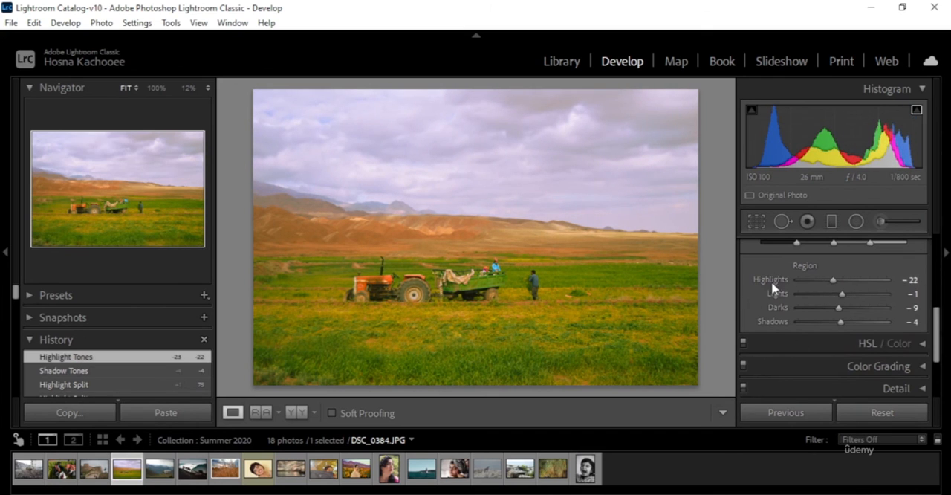
{"action": "left_click_drag", "start_coordinate": [843, 295], "coordinate": [844, 325]}
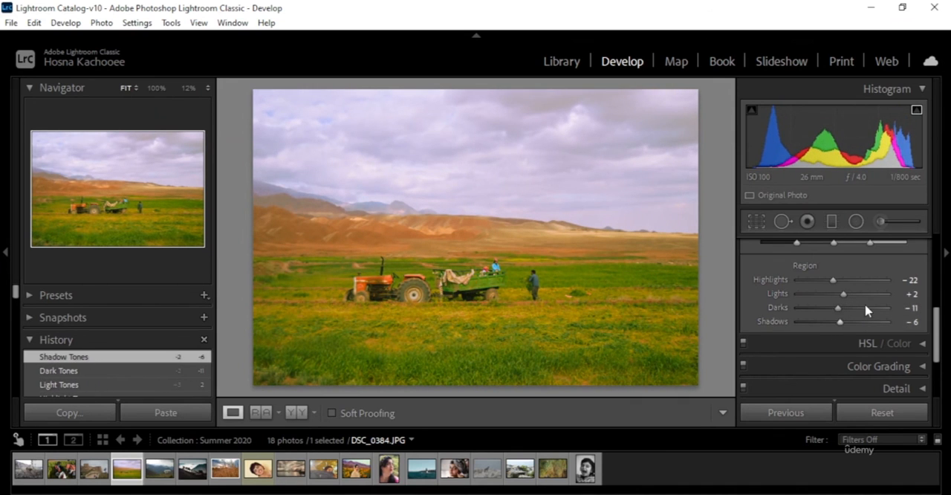
Step: Fine-tune the Highlights region directly on the parametric curve graph to -23
{"action": "scroll", "coordinate": [866, 310], "scroll_direction": "up", "scroll_amount": 3}
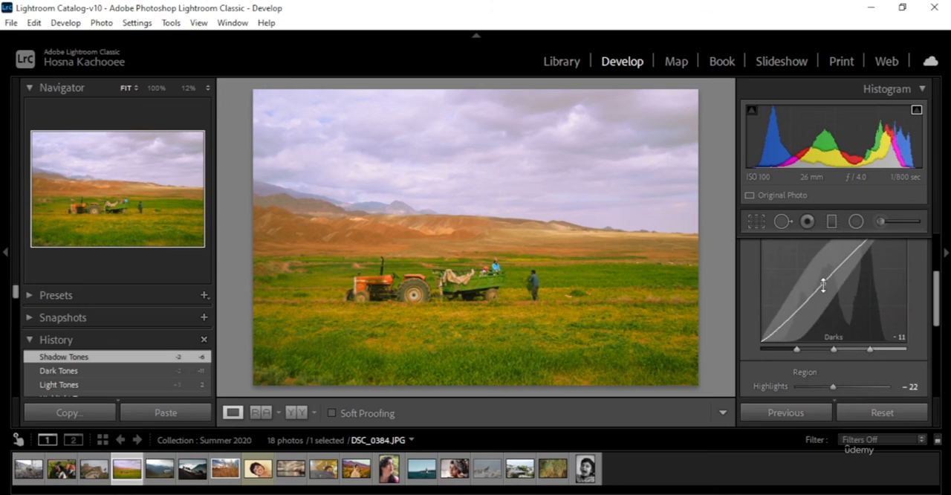
{"action": "scroll", "coordinate": [877, 266], "scroll_direction": "up", "scroll_amount": 2}
{"action": "scroll", "coordinate": [887, 271], "scroll_direction": "down", "scroll_amount": 2}
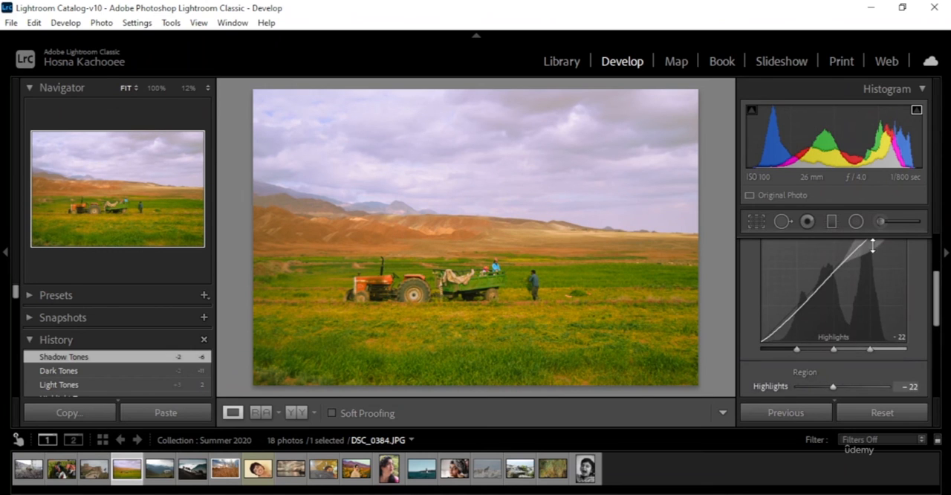
{"action": "mouse_move", "coordinate": [872, 246]}
{"action": "left_mouse_down"}
{"action": "mouse_move", "coordinate": [872, 257]}
{"action": "mouse_move", "coordinate": [868, 246]}
{"action": "left_mouse_up"}
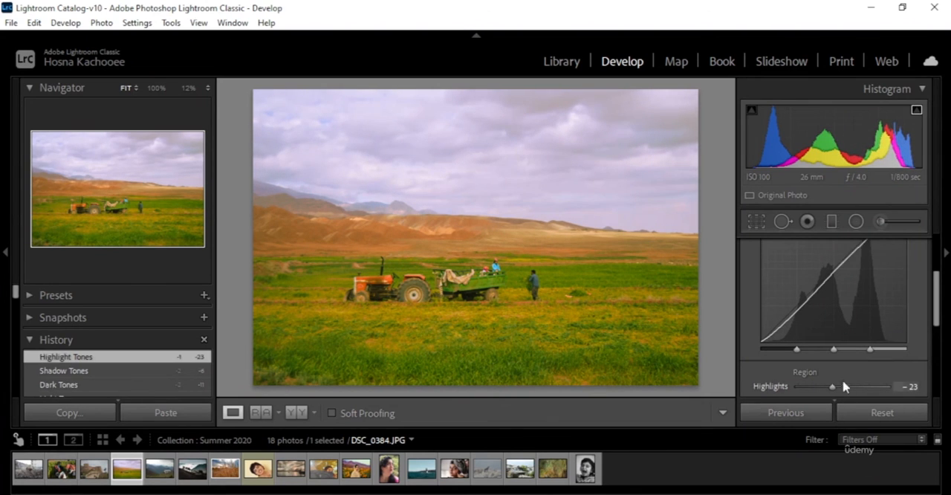
{"action": "scroll", "coordinate": [854, 312], "scroll_direction": "down", "scroll_amount": 1}
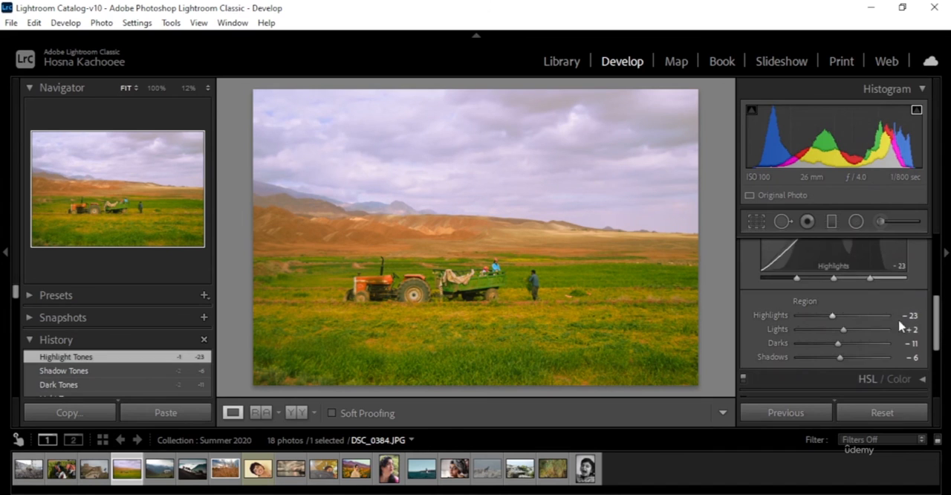
{"action": "scroll", "coordinate": [811, 256], "scroll_direction": "down", "scroll_amount": 1}
{"action": "scroll", "coordinate": [915, 349], "scroll_direction": "up", "scroll_amount": 2}
{"action": "scroll", "coordinate": [916, 347], "scroll_direction": "down", "scroll_amount": 2}
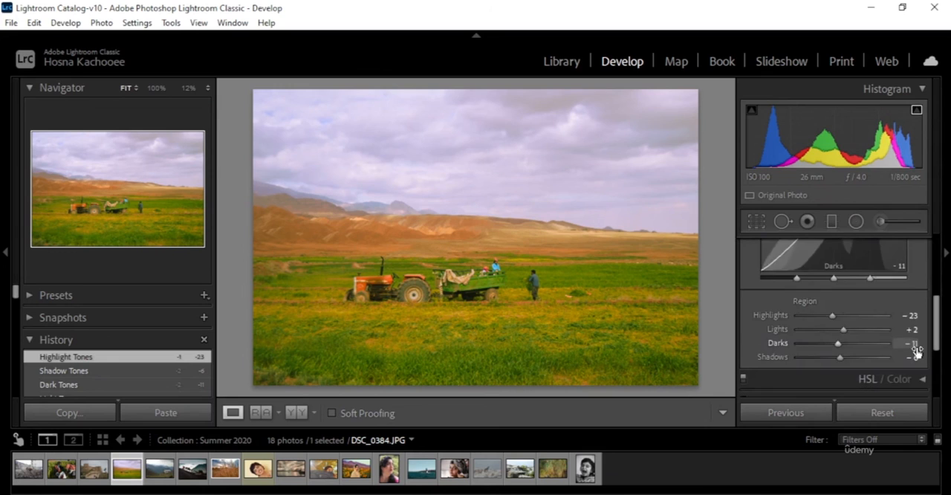
Step: Switch to the combined RGB point curve and try the Strong Contrast preset on it
{"action": "scroll", "coordinate": [916, 346], "scroll_direction": "up", "scroll_amount": 2}
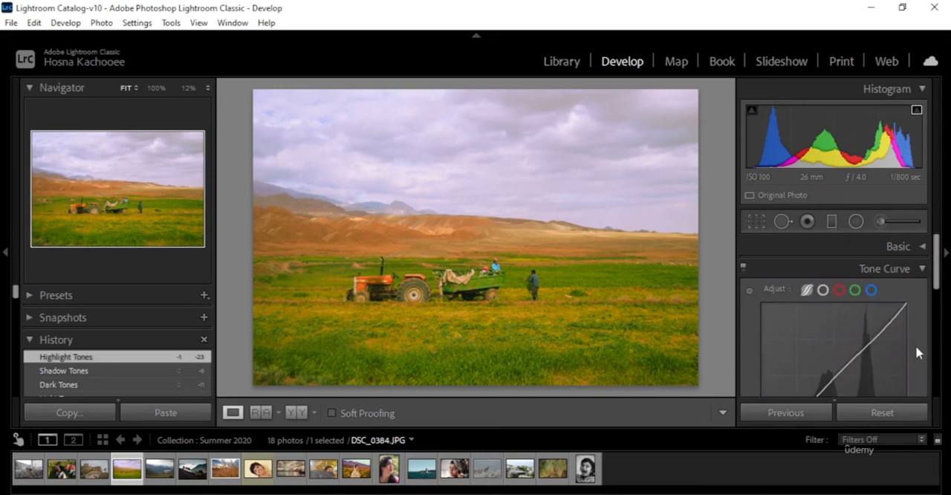
{"action": "left_click", "coordinate": [824, 290]}
{"action": "scroll", "coordinate": [928, 333], "scroll_direction": "down", "scroll_amount": 3}
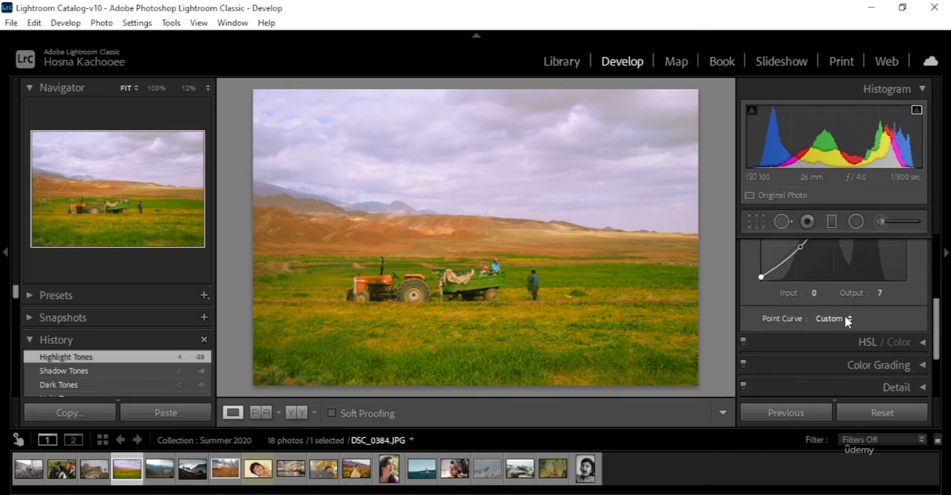
{"action": "left_click", "coordinate": [847, 317]}
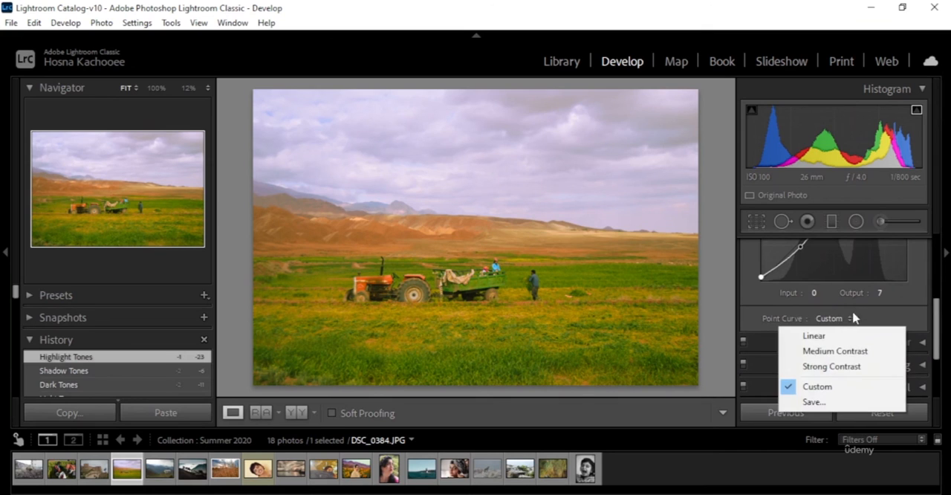
{"action": "left_click", "coordinate": [873, 369]}
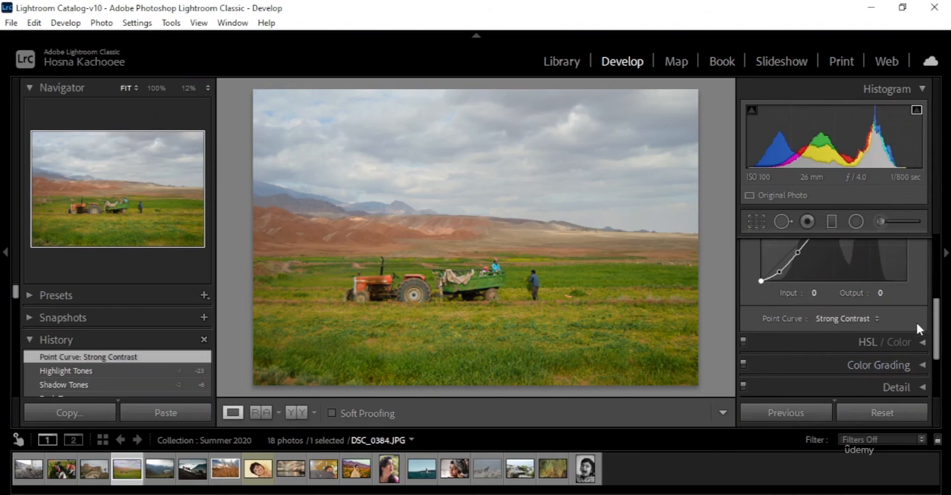
Step: Try the Medium Contrast and Linear presets on the point curve
{"action": "scroll", "coordinate": [912, 333], "scroll_direction": "up", "scroll_amount": 1}
{"action": "left_click", "coordinate": [859, 355]}
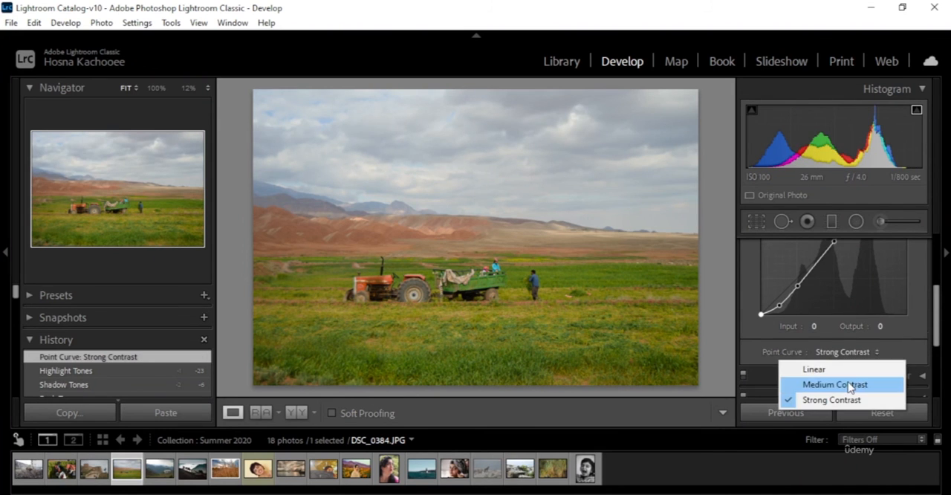
{"action": "left_click", "coordinate": [848, 386]}
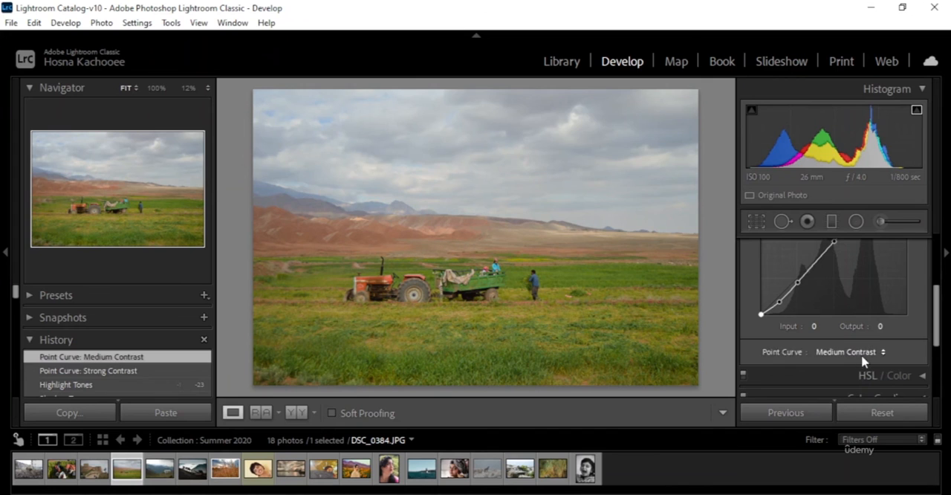
{"action": "left_click", "coordinate": [864, 353]}
{"action": "left_click", "coordinate": [851, 370]}
{"action": "scroll", "coordinate": [828, 356], "scroll_direction": "up", "scroll_amount": 1}
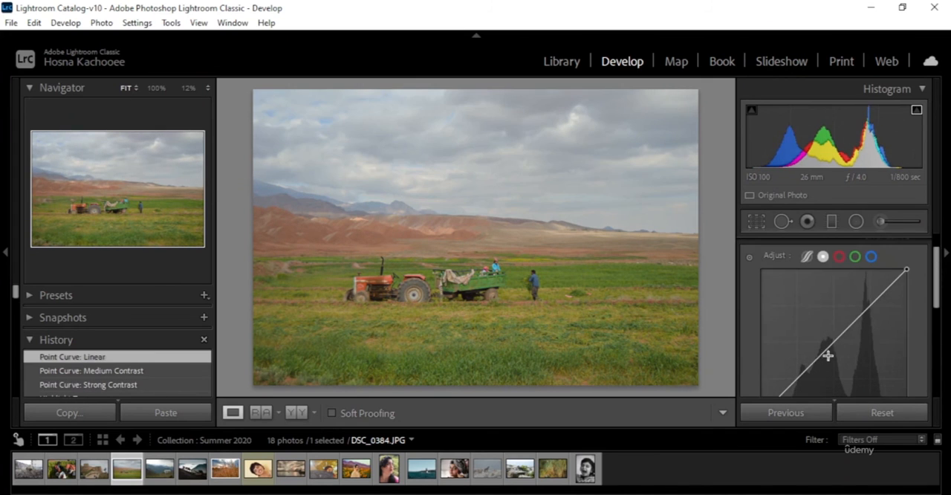
{"action": "scroll", "coordinate": [833, 358], "scroll_direction": "down", "scroll_amount": 3}
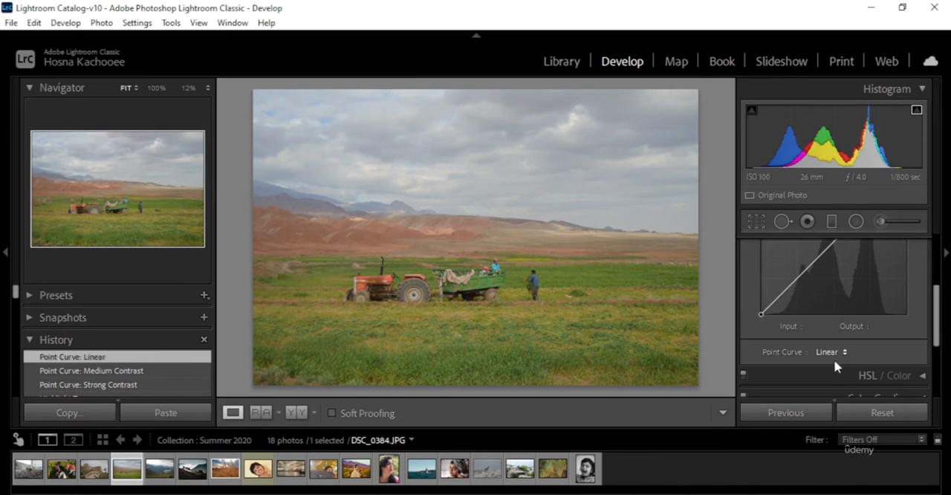
Step: Reapply the Strong Contrast preset to the point curve, replacing Linear
{"action": "left_click", "coordinate": [842, 353]}
{"action": "left_click", "coordinate": [836, 400]}
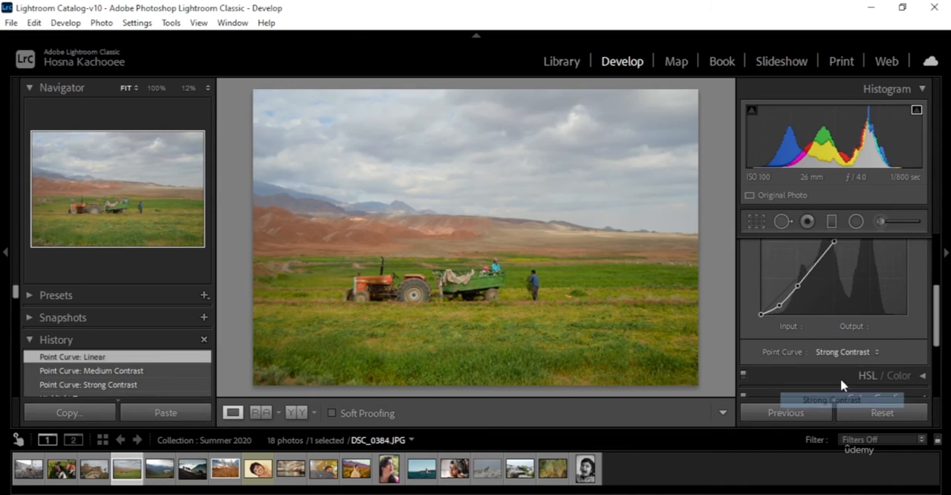
{"action": "left_click", "coordinate": [863, 353]}
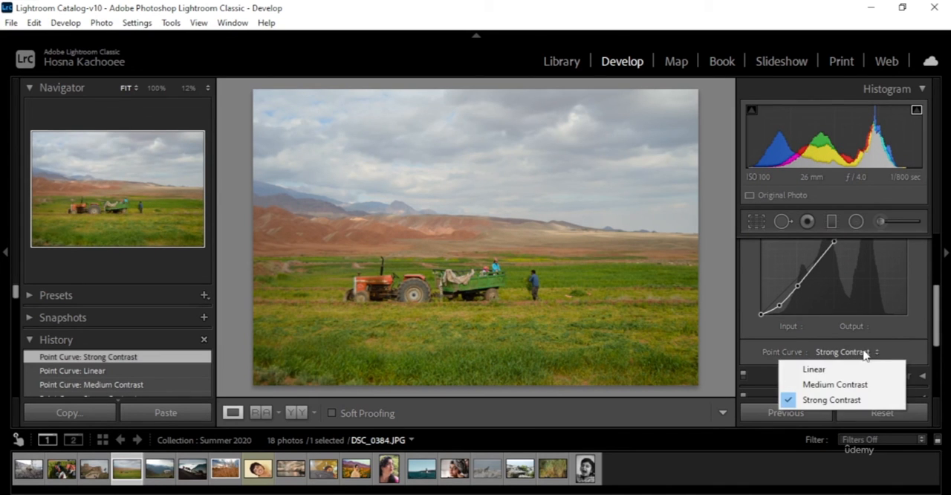
{"action": "left_click", "coordinate": [907, 352]}
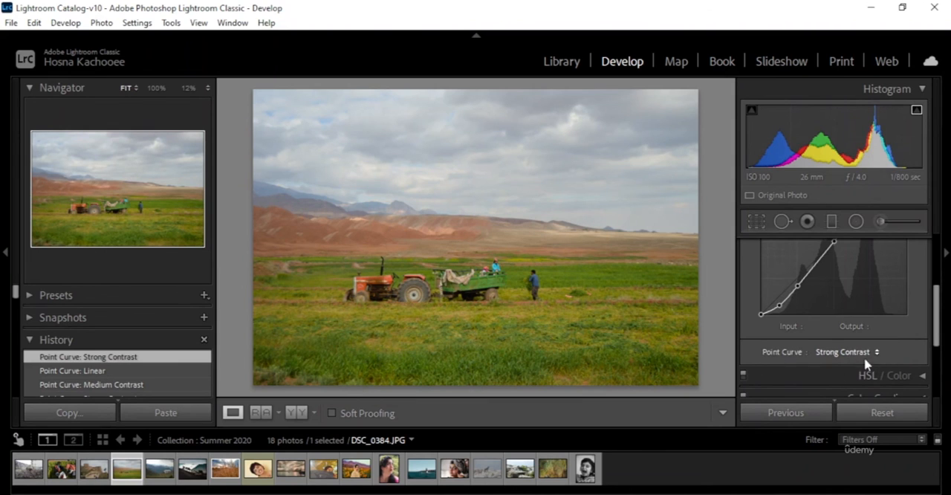
Step: Undo the point curve presets by returning to the Highlight Tones -23 state in the photo's history
{"action": "scroll", "coordinate": [900, 362], "scroll_direction": "up", "scroll_amount": 3}
{"action": "scroll", "coordinate": [896, 306], "scroll_direction": "down", "scroll_amount": 4}
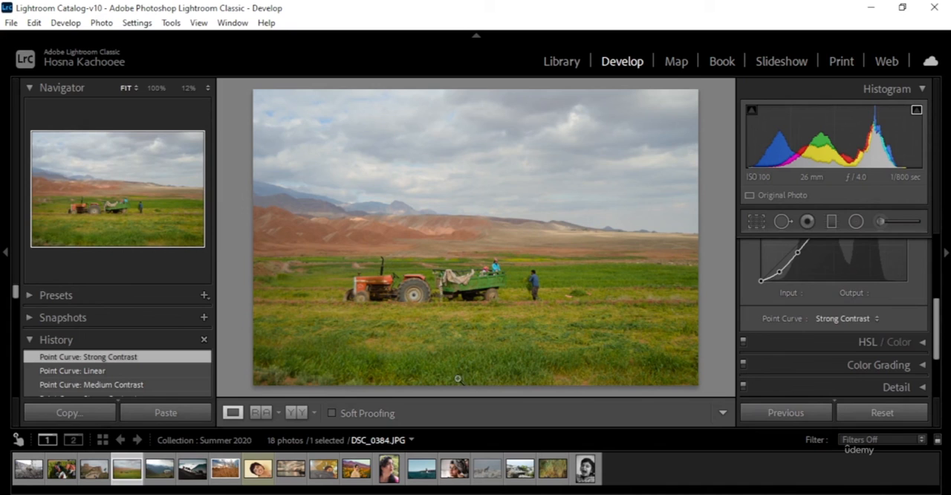
{"action": "scroll", "coordinate": [109, 389], "scroll_direction": "down", "scroll_amount": 2}
{"action": "left_click", "coordinate": [94, 382]}
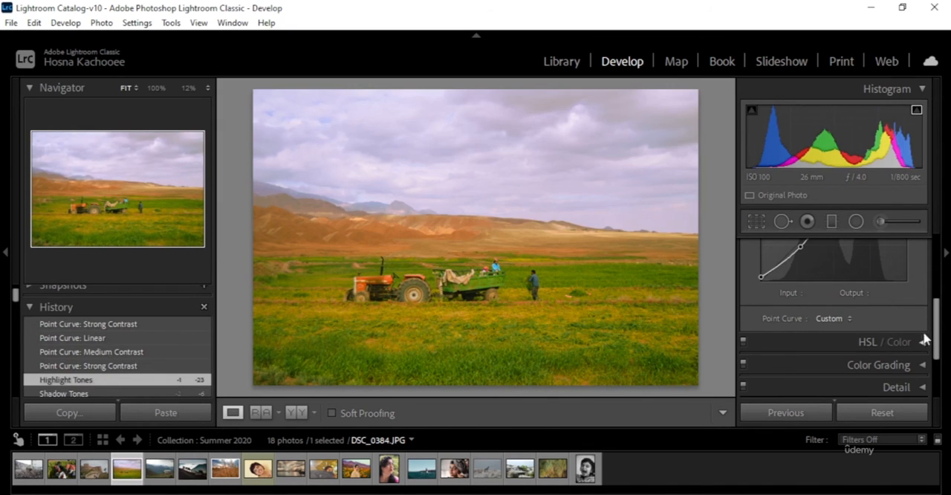
Step: Open the save dialog for the custom point curve and cancel it without saving
{"action": "left_click", "coordinate": [851, 320]}
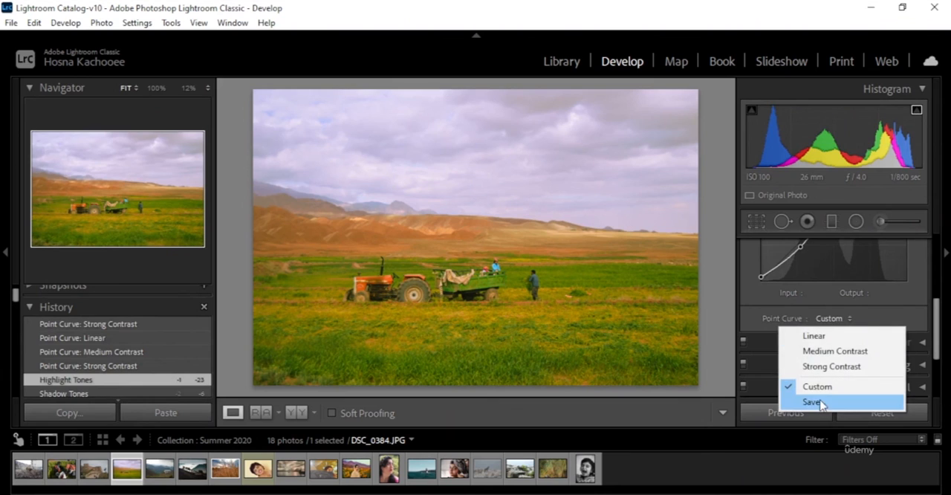
{"action": "left_click", "coordinate": [907, 304]}
{"action": "scroll", "coordinate": [907, 303], "scroll_direction": "up", "scroll_amount": 3}
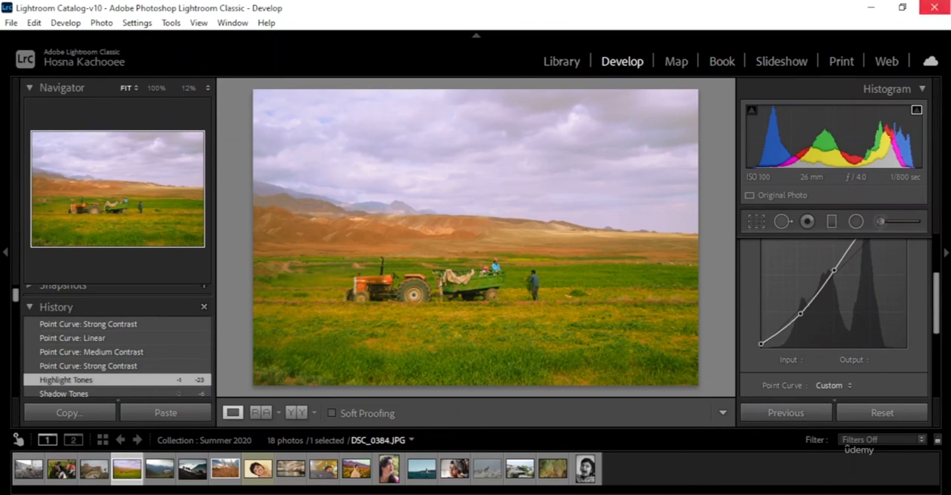
{"action": "scroll", "coordinate": [910, 306], "scroll_direction": "down", "scroll_amount": 3}
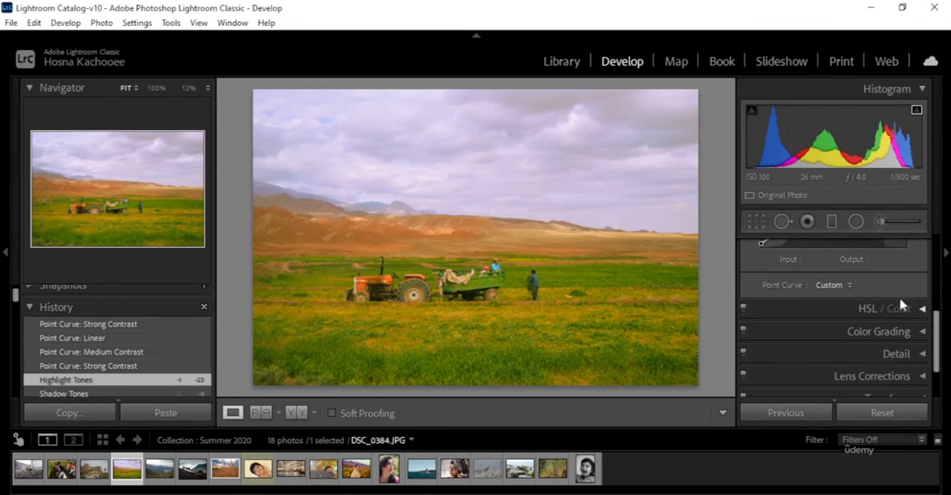
{"action": "left_click", "coordinate": [836, 286]}
{"action": "left_click", "coordinate": [821, 369]}
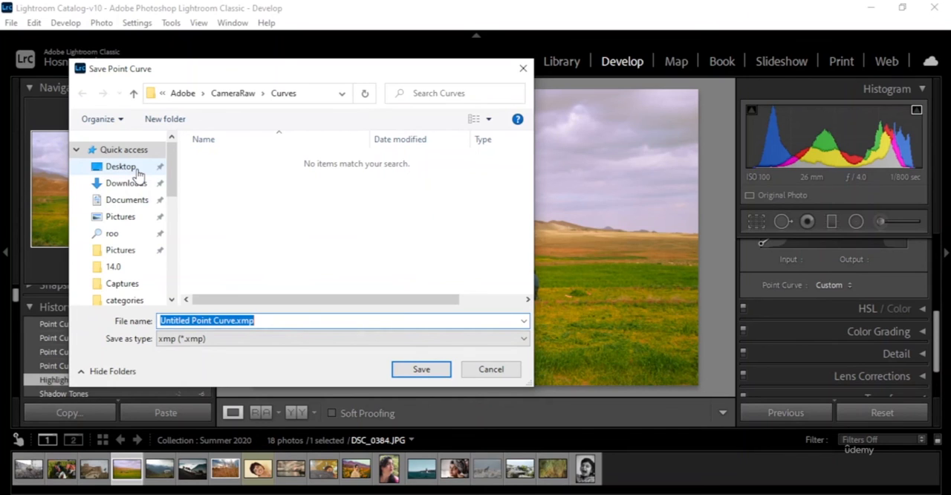
{"action": "left_click", "coordinate": [492, 369]}
Step: Compare the tractor photo before and after the edits side by side, and return to the single-photo view
{"action": "scroll", "coordinate": [817, 315], "scroll_direction": "up", "scroll_amount": 3}
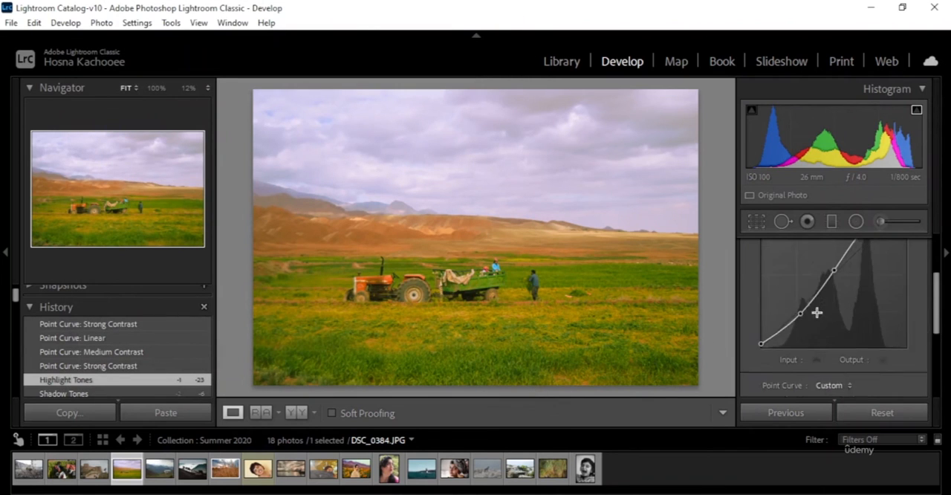
{"action": "scroll", "coordinate": [816, 312], "scroll_direction": "up", "scroll_amount": 1}
{"action": "left_click", "coordinate": [295, 412]}
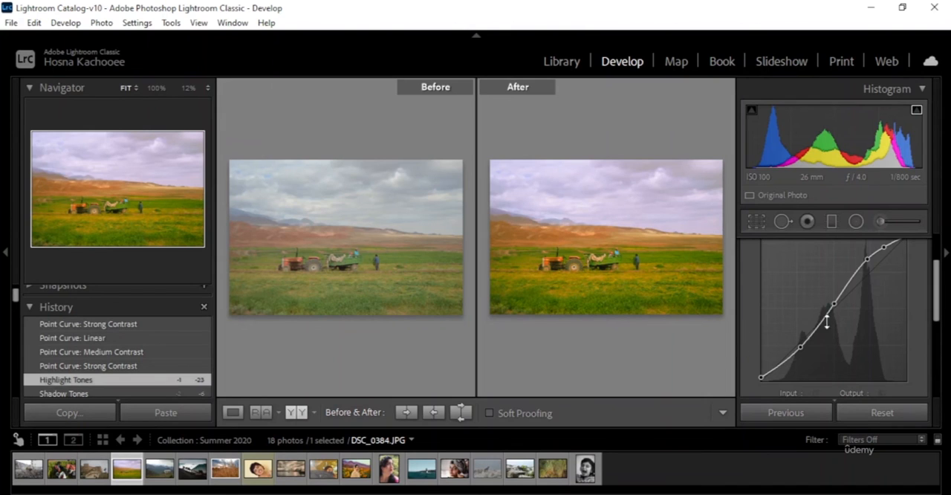
{"action": "scroll", "coordinate": [827, 321], "scroll_direction": "up", "scroll_amount": 2}
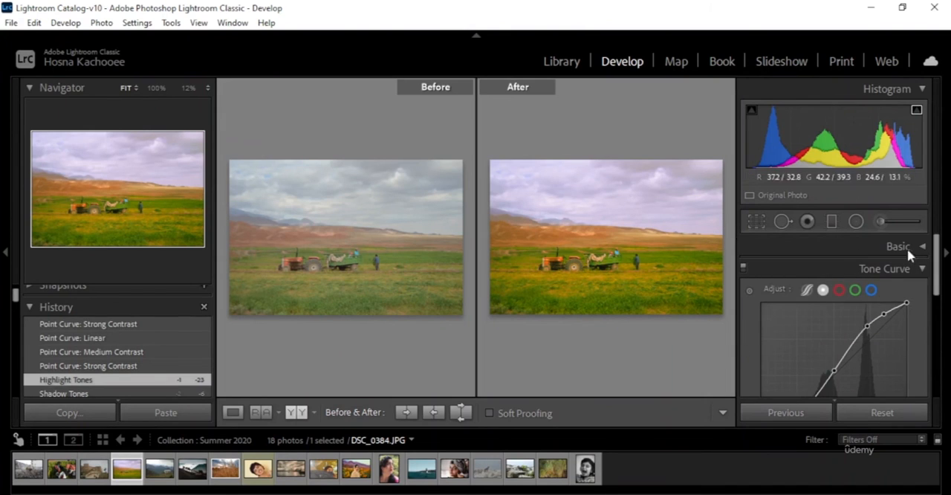
{"action": "scroll", "coordinate": [907, 248], "scroll_direction": "down", "scroll_amount": 2}
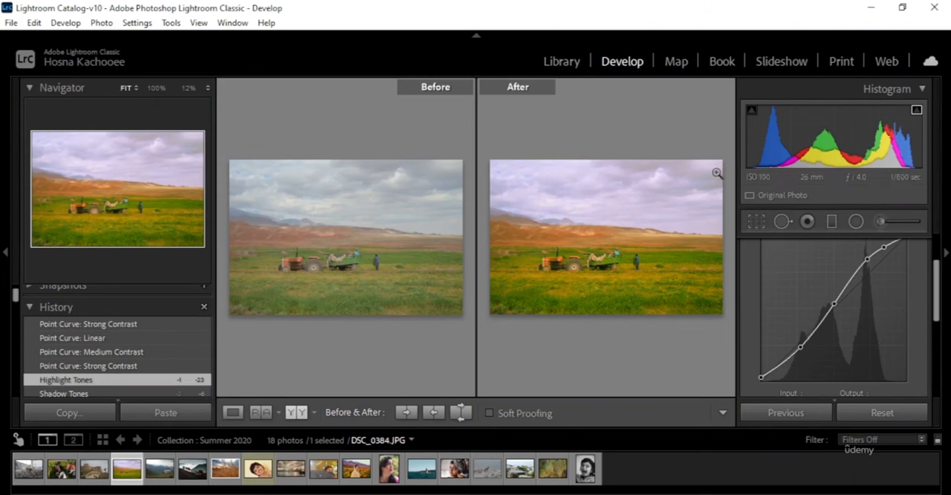
{"action": "scroll", "coordinate": [858, 331], "scroll_direction": "up", "scroll_amount": 2}
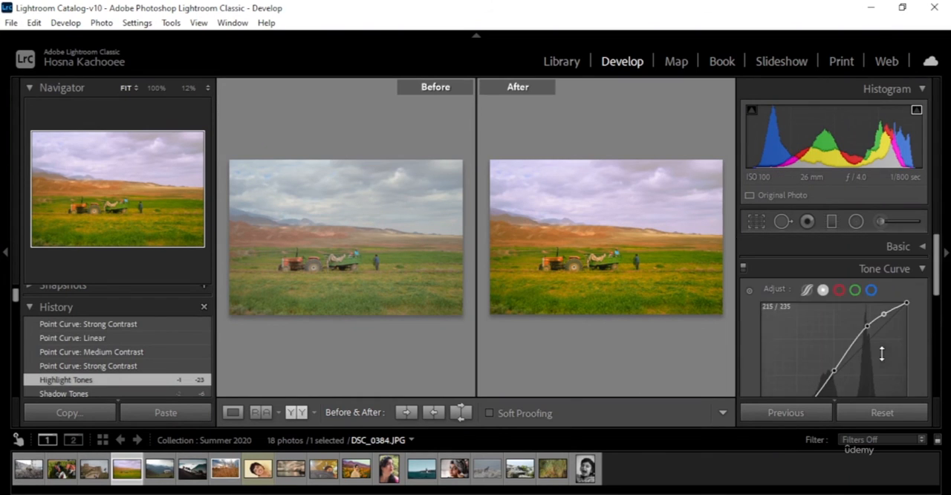
{"action": "left_click", "coordinate": [923, 269]}
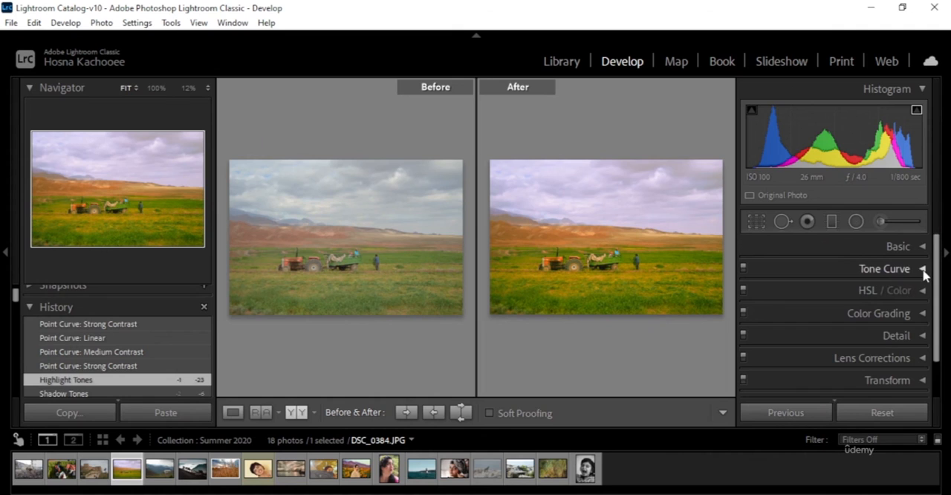
{"action": "left_click", "coordinate": [921, 269]}
{"action": "scroll", "coordinate": [877, 312], "scroll_direction": "down", "scroll_amount": 2}
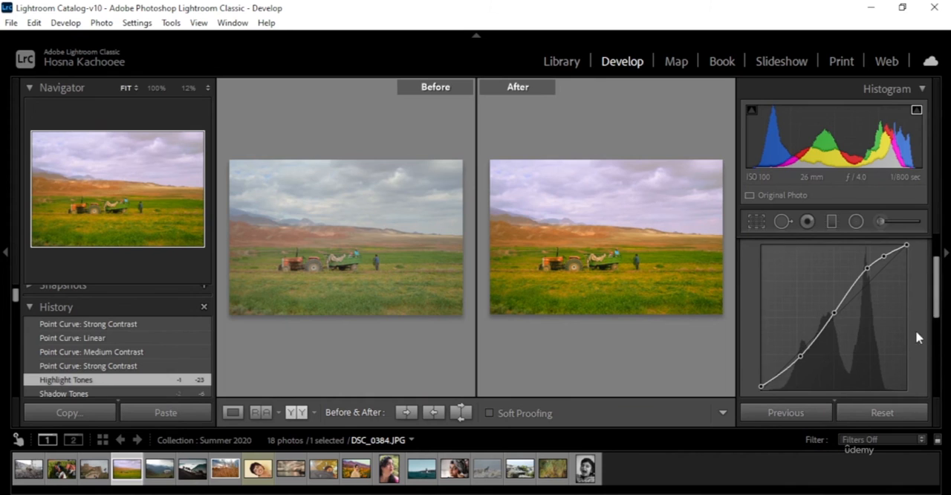
{"action": "scroll", "coordinate": [916, 330], "scroll_direction": "down", "scroll_amount": 2}
{"action": "scroll", "coordinate": [917, 335], "scroll_direction": "down", "scroll_amount": 2}
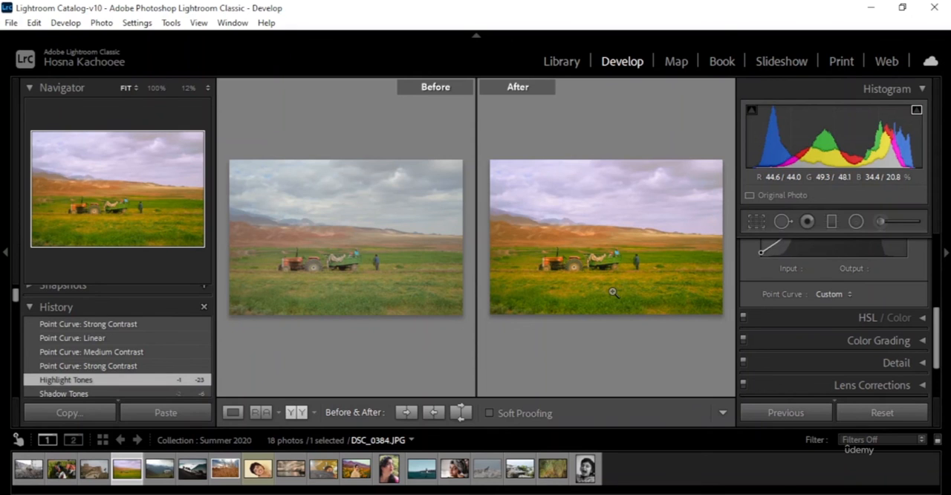
{"action": "left_click", "coordinate": [231, 414]}
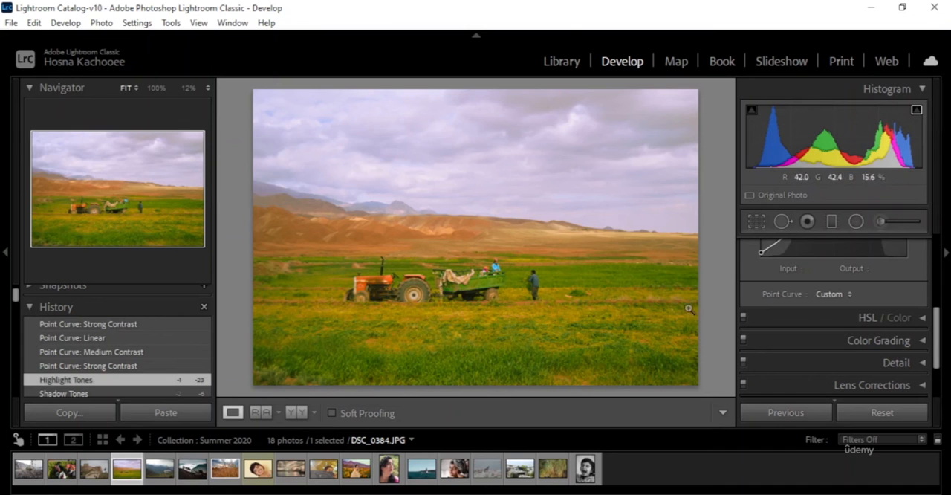